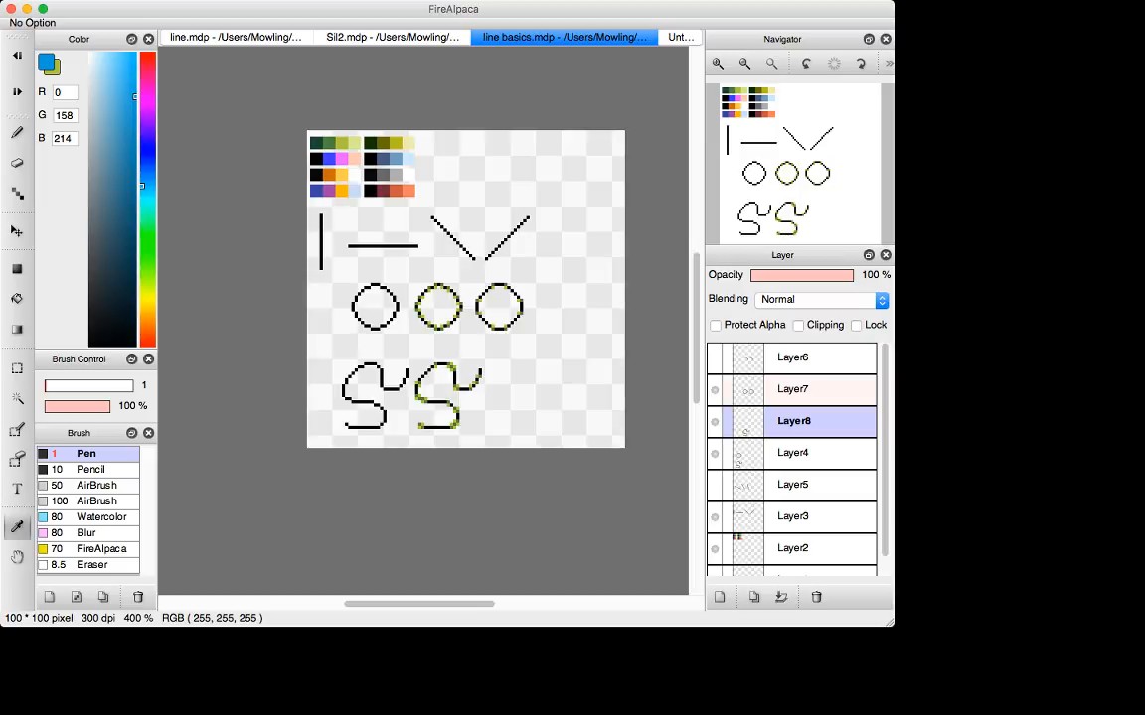
Hide all layers above Layer1 and fill Layer1 with white (255, 255, 255).
key(ctrl+plus)
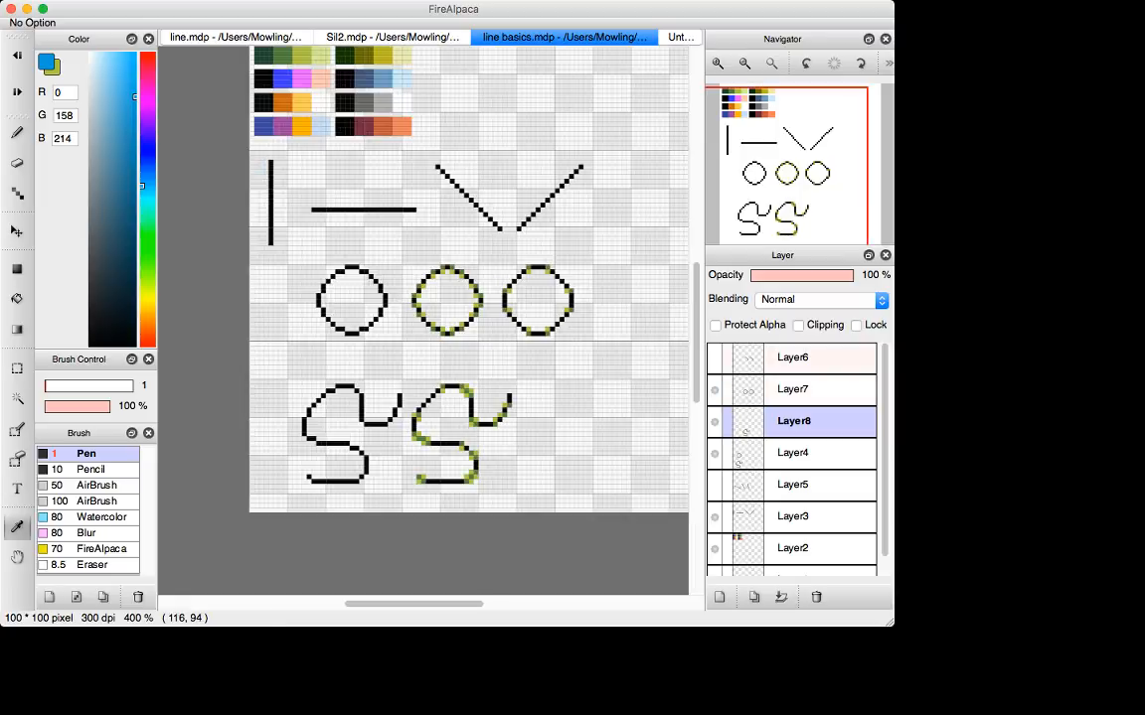
click(16, 193)
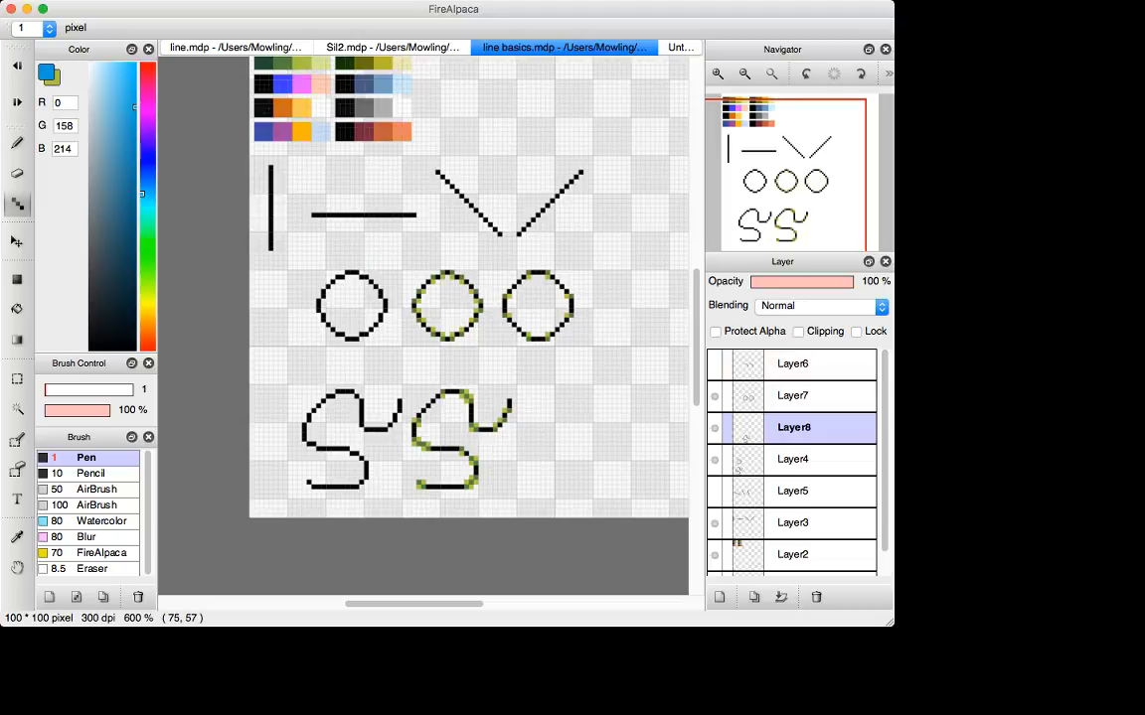
scroll(792, 462, down, 2)
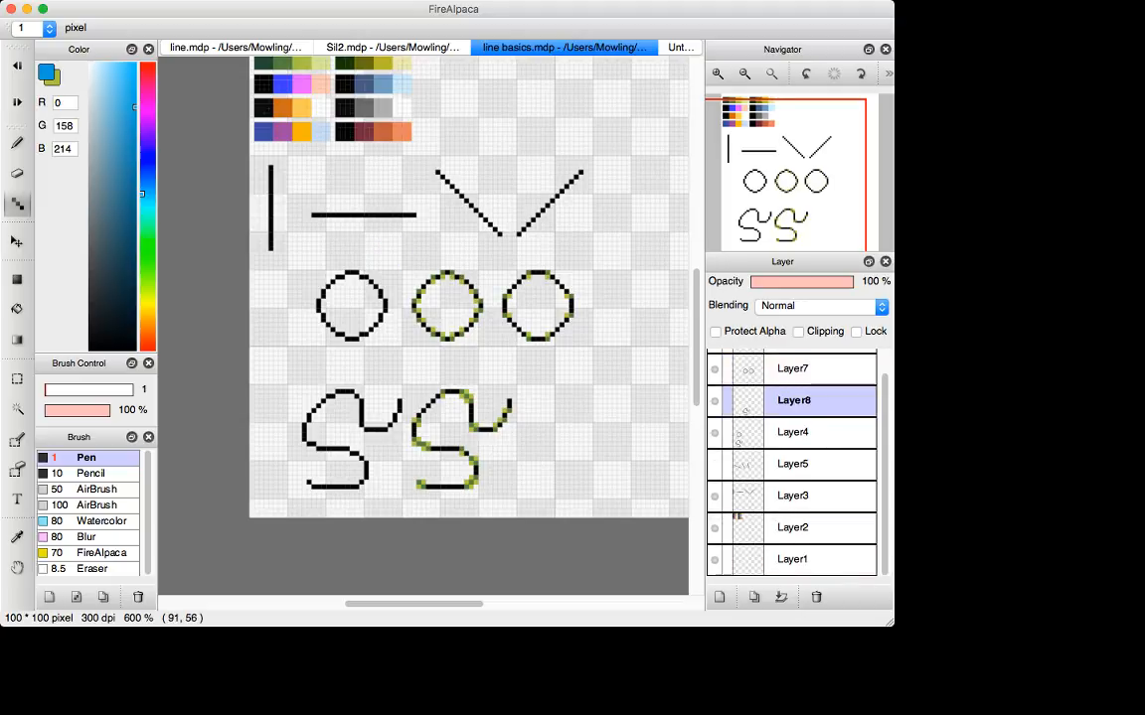
drag(714, 369, 715, 528)
click(792, 560)
click(17, 309)
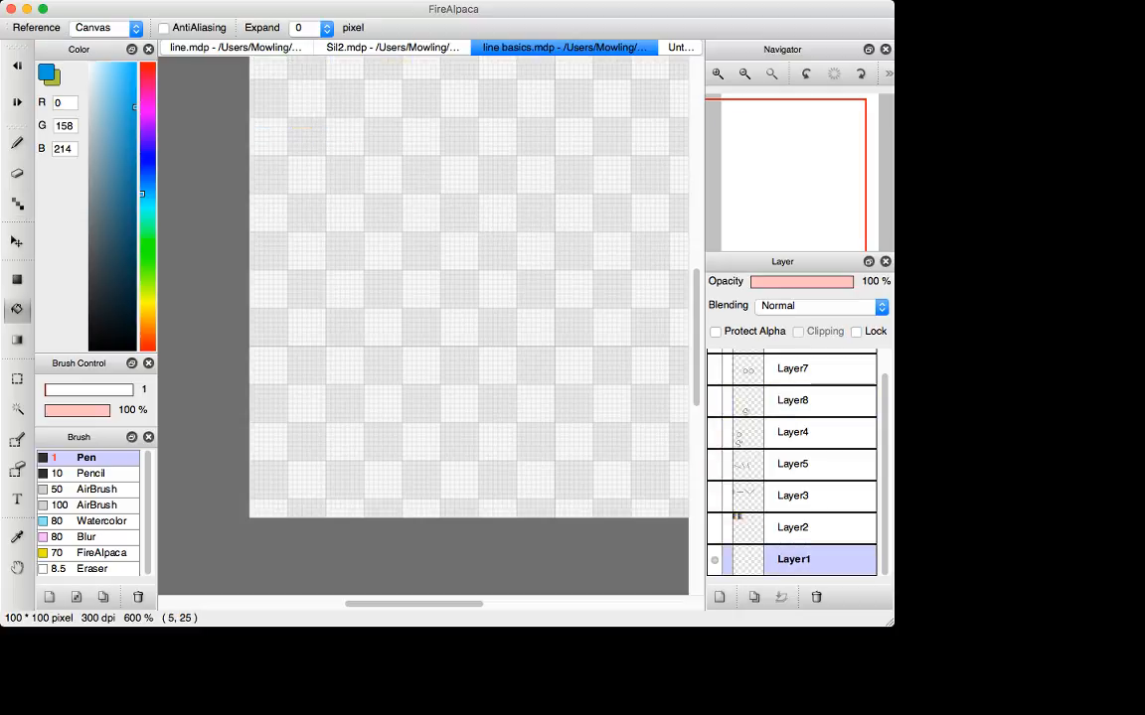
click(91, 65)
click(505, 277)
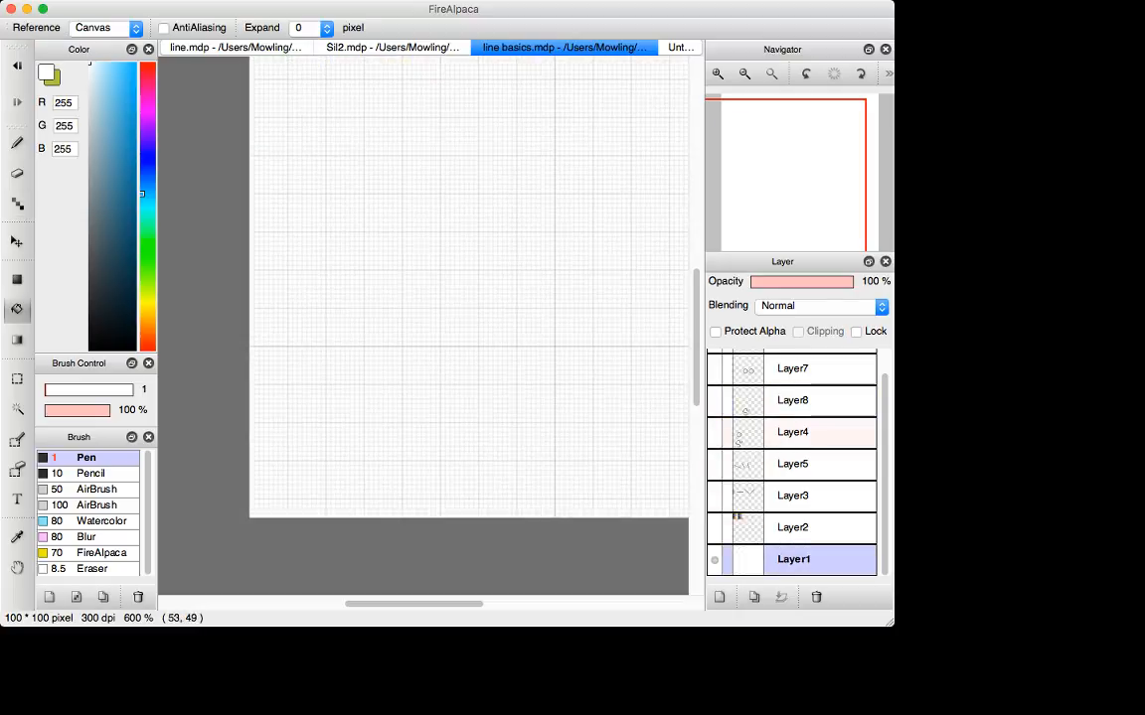
Show the layers above Layer1 again, leaving Layer5 and Layer7 hidden.
scroll(819, 427, up, 2)
drag(715, 362, 714, 553)
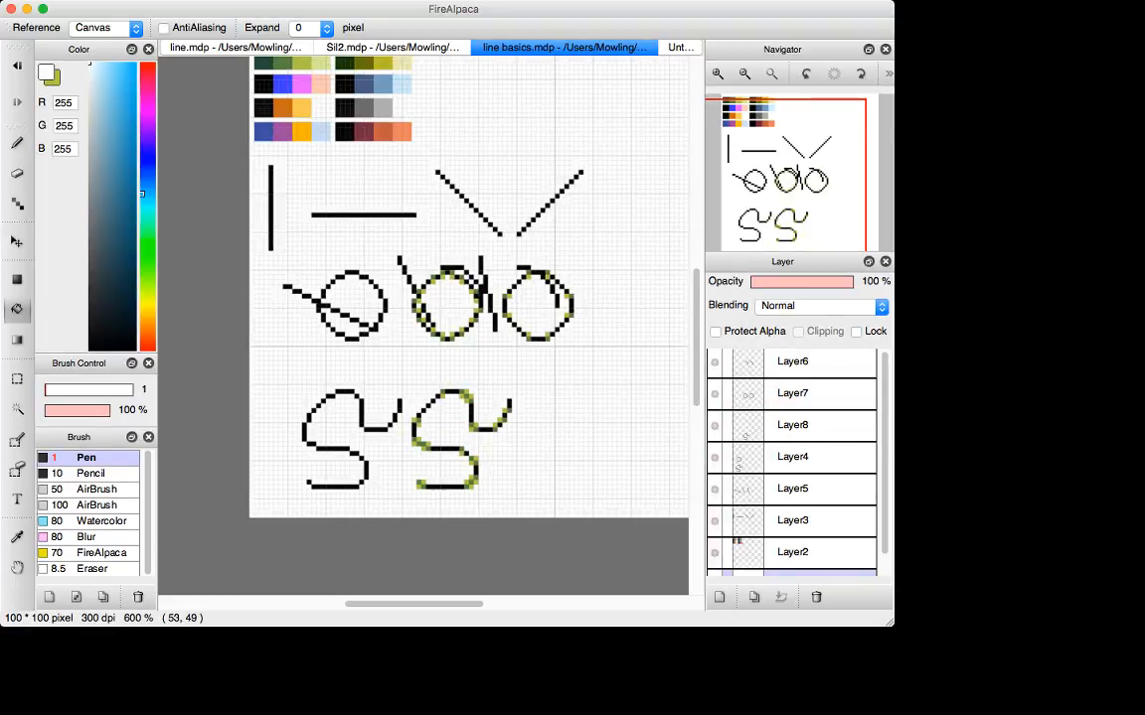
click(715, 488)
click(714, 425)
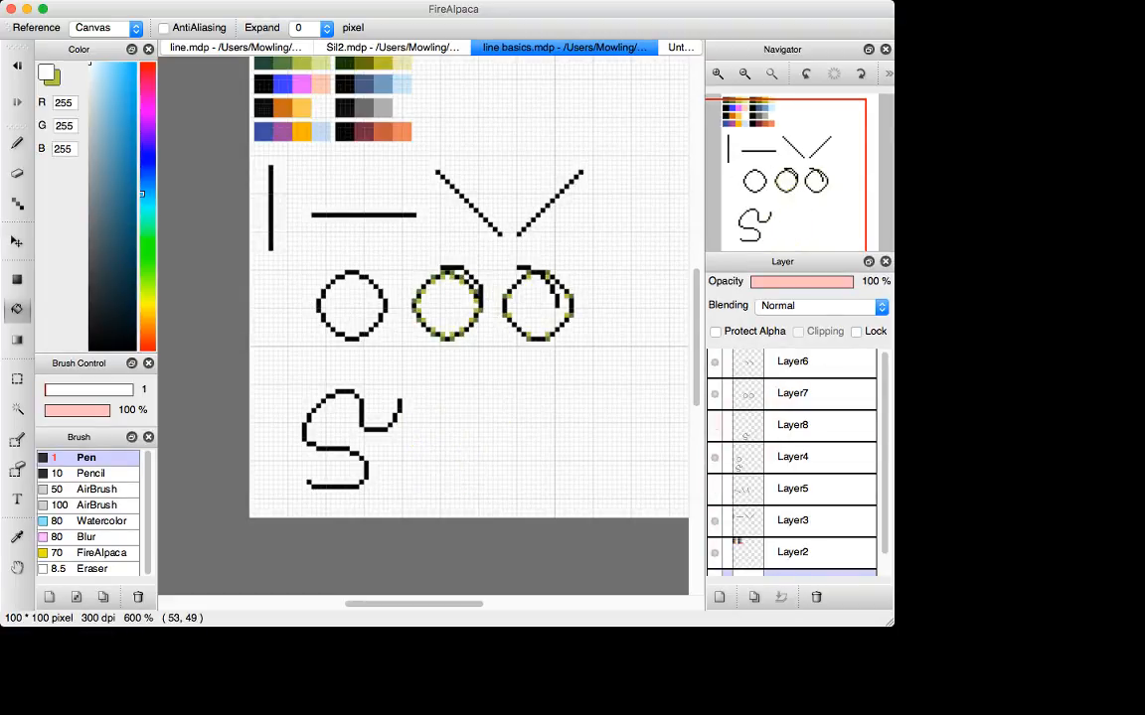
click(714, 426)
click(715, 394)
scroll(791, 447, up, 1)
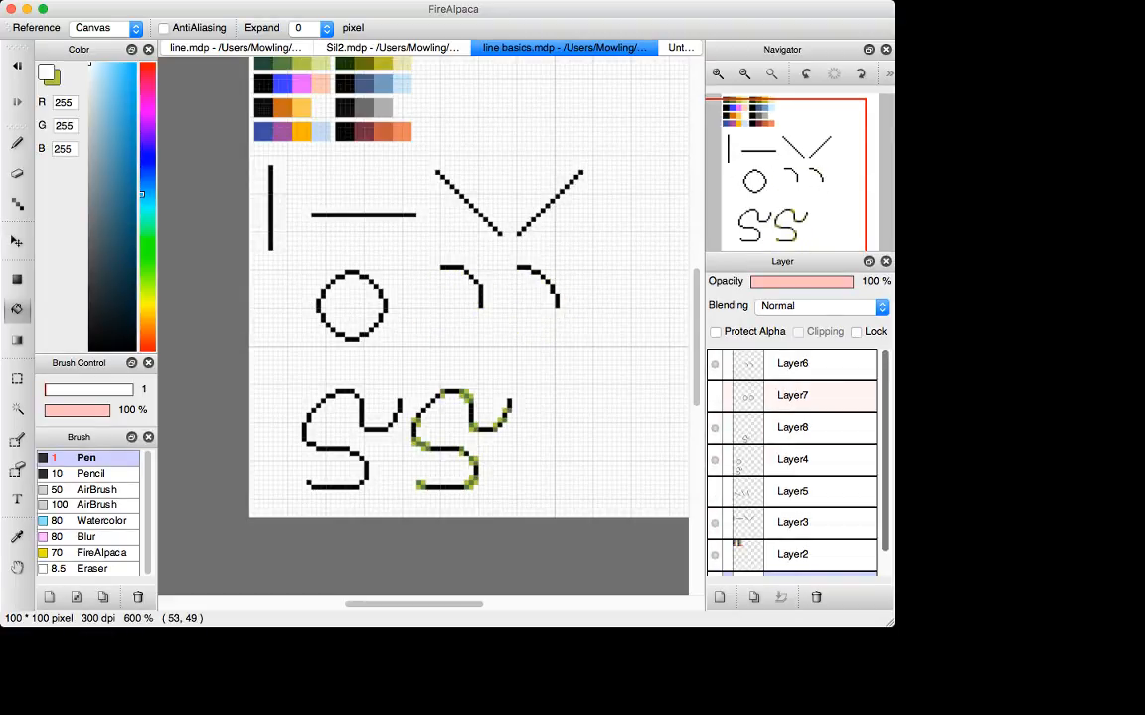
scroll(467, 328, up, 2)
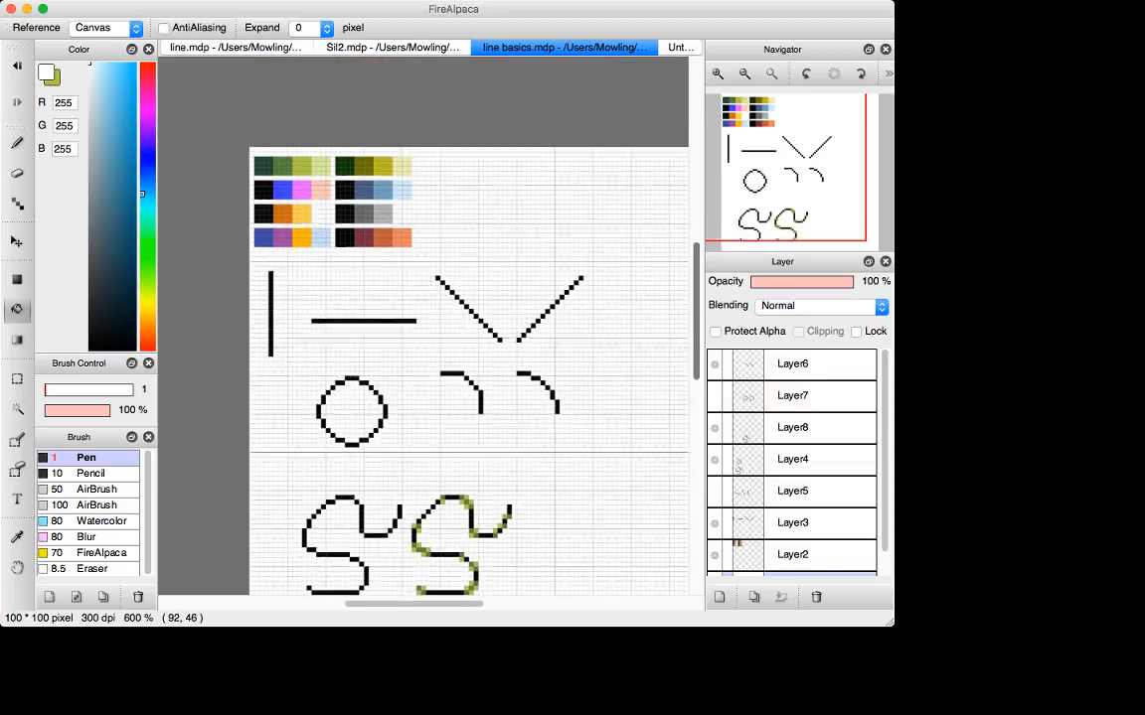
scroll(685, 320, down, 1)
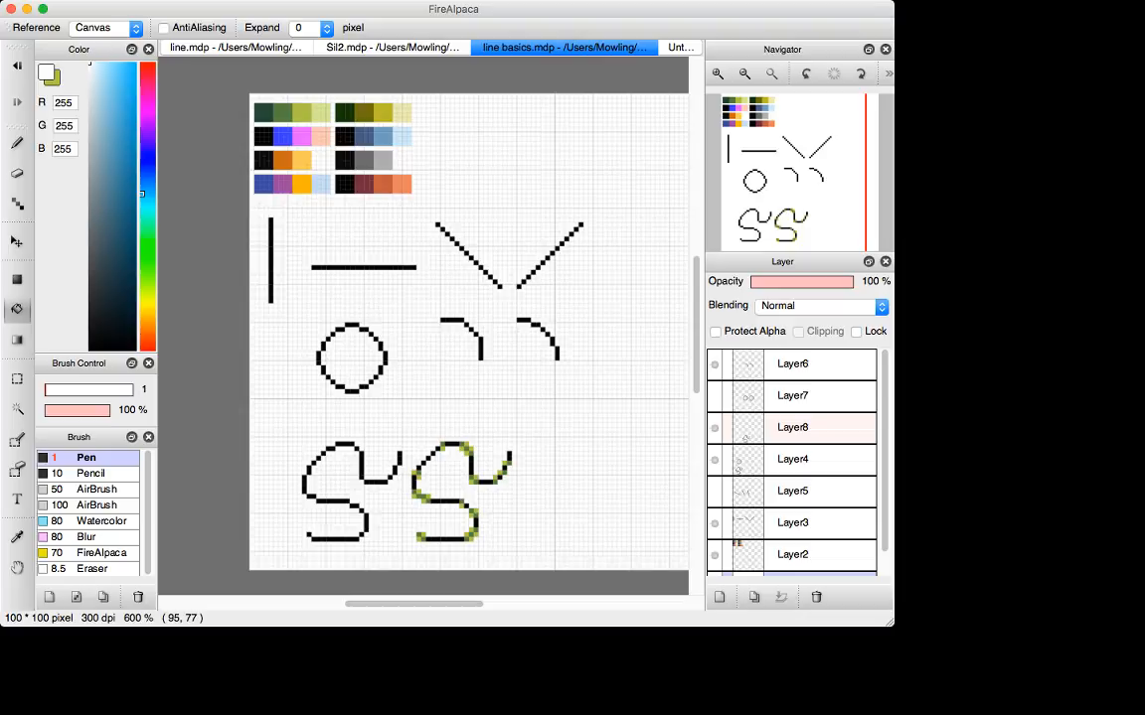
Hide every layer except Layer2, which holds the color palette.
scroll(714, 428, down, 2)
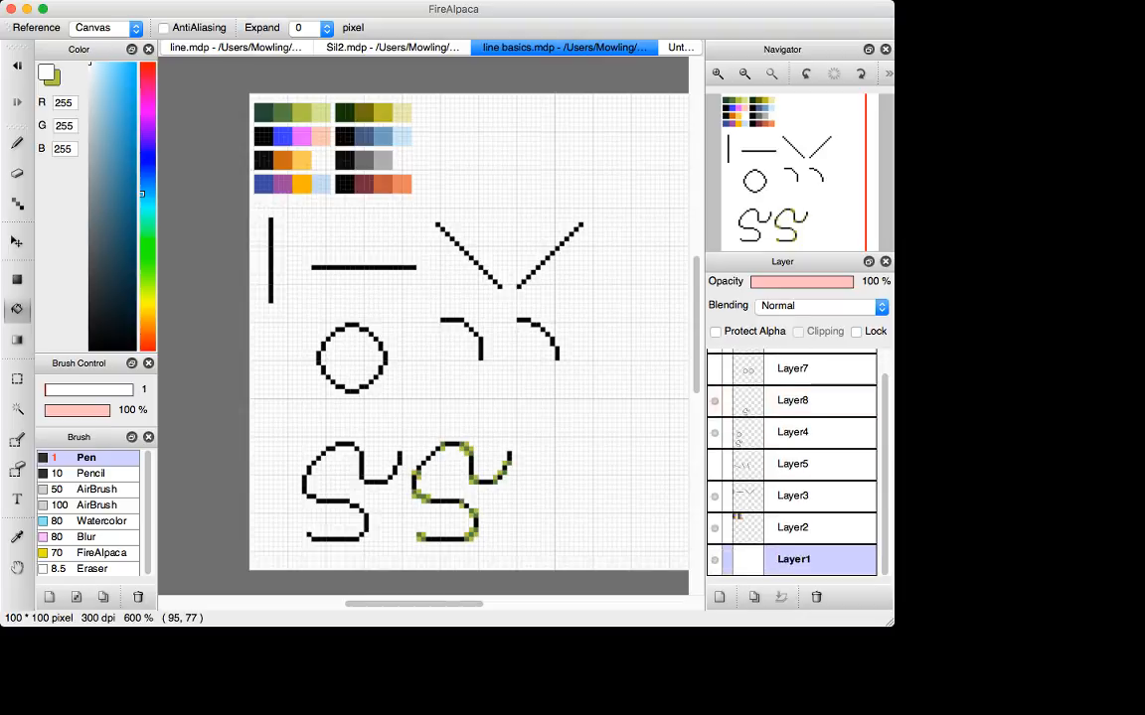
drag(714, 402, 714, 464)
click(715, 464)
click(715, 496)
click(715, 528)
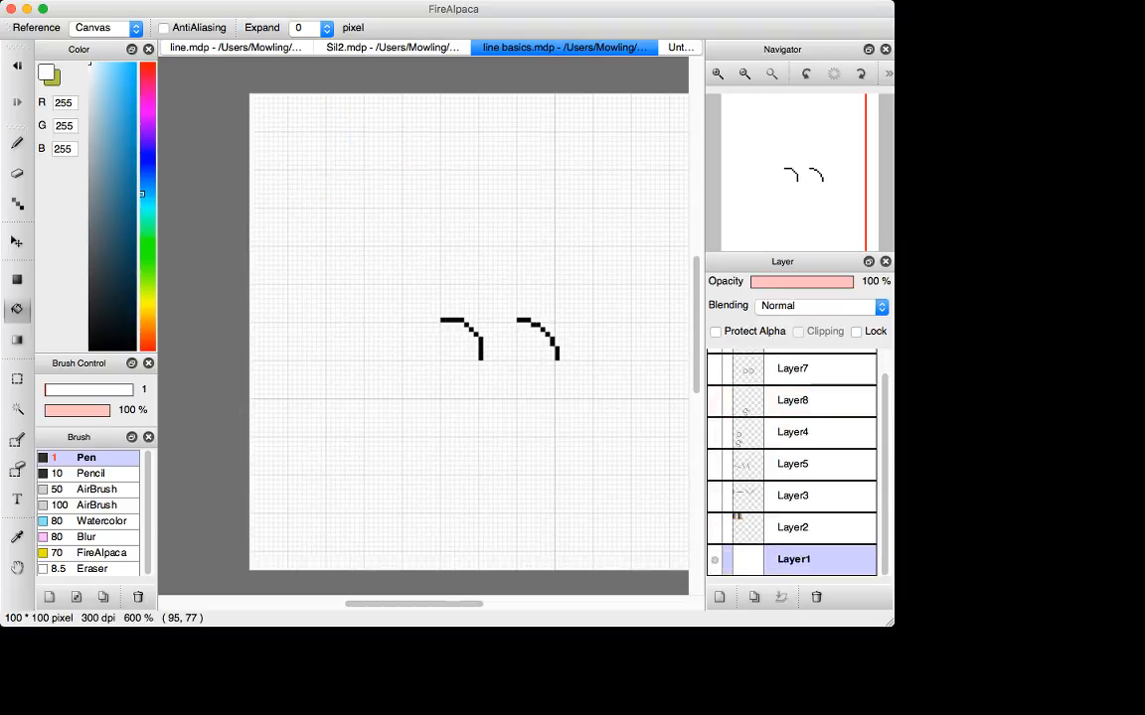
click(714, 559)
click(715, 527)
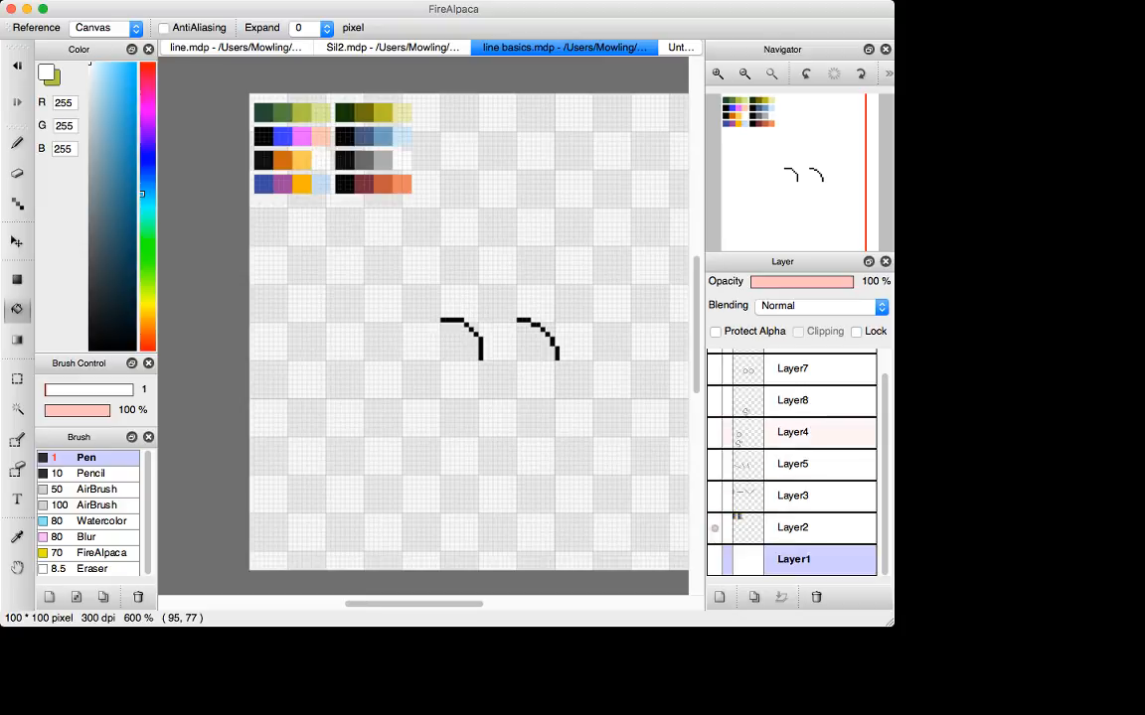
scroll(755, 448, up, 1)
click(714, 365)
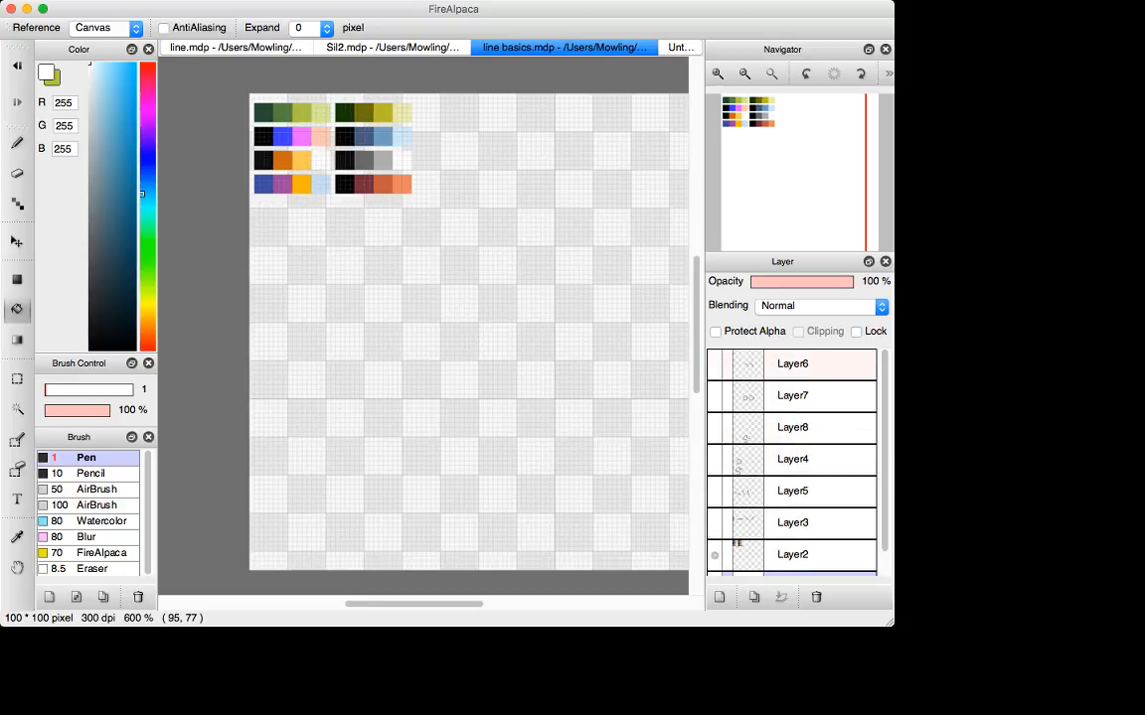
scroll(785, 368, down, 1)
scroll(785, 377, up, 1)
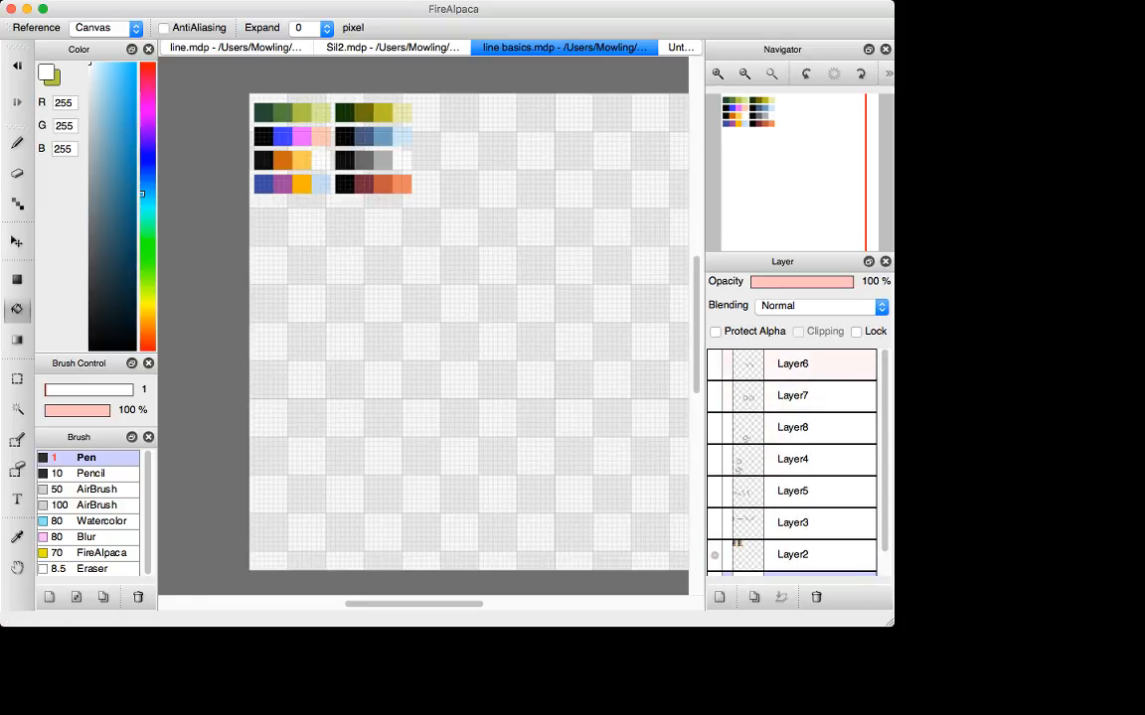
On a new layer, draw a large filled rectangle below the palette in its dark green (32, 70, 51).
click(720, 596)
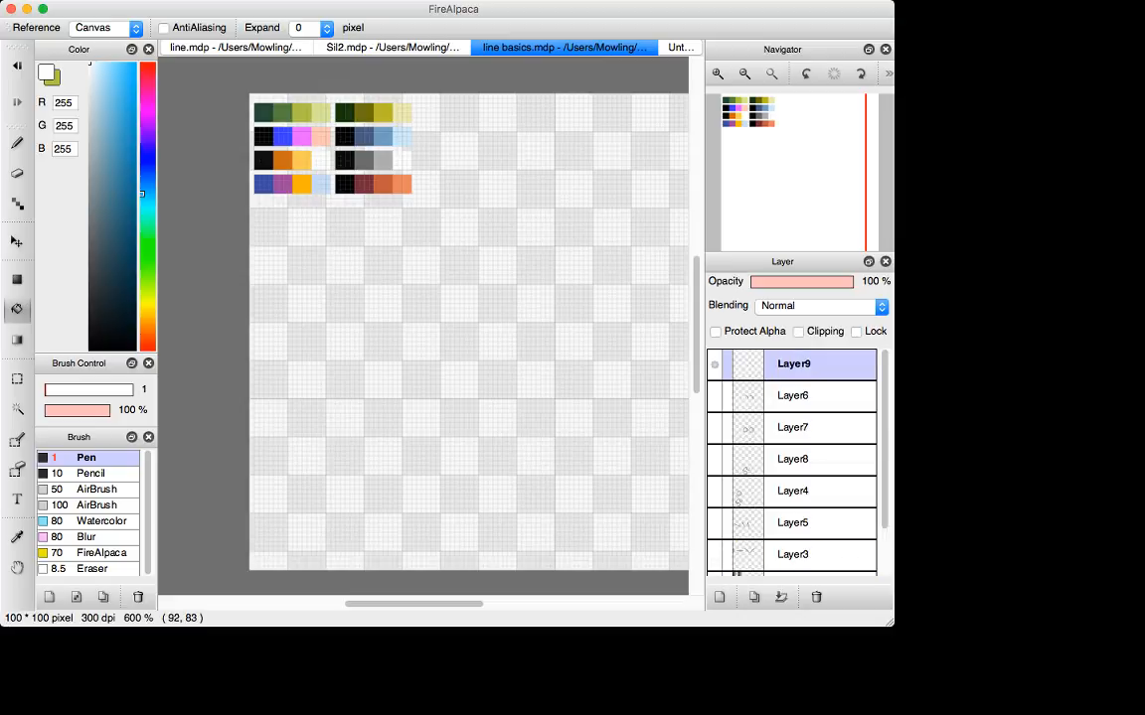
key(i)
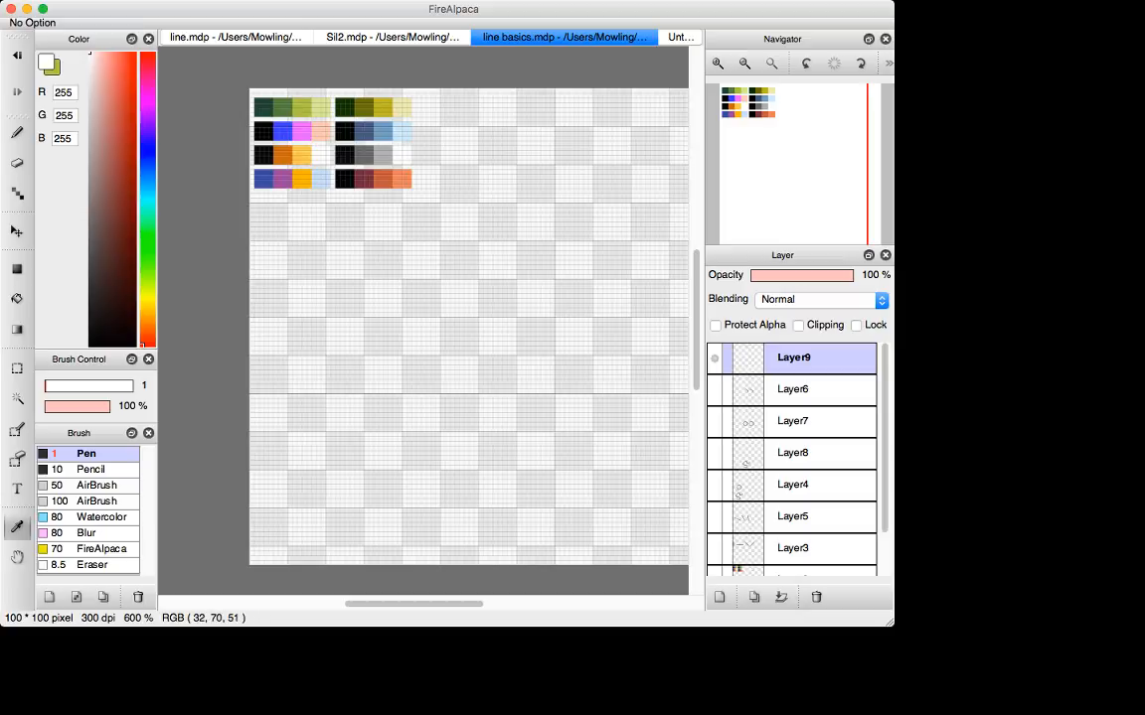
click(264, 108)
key(u)
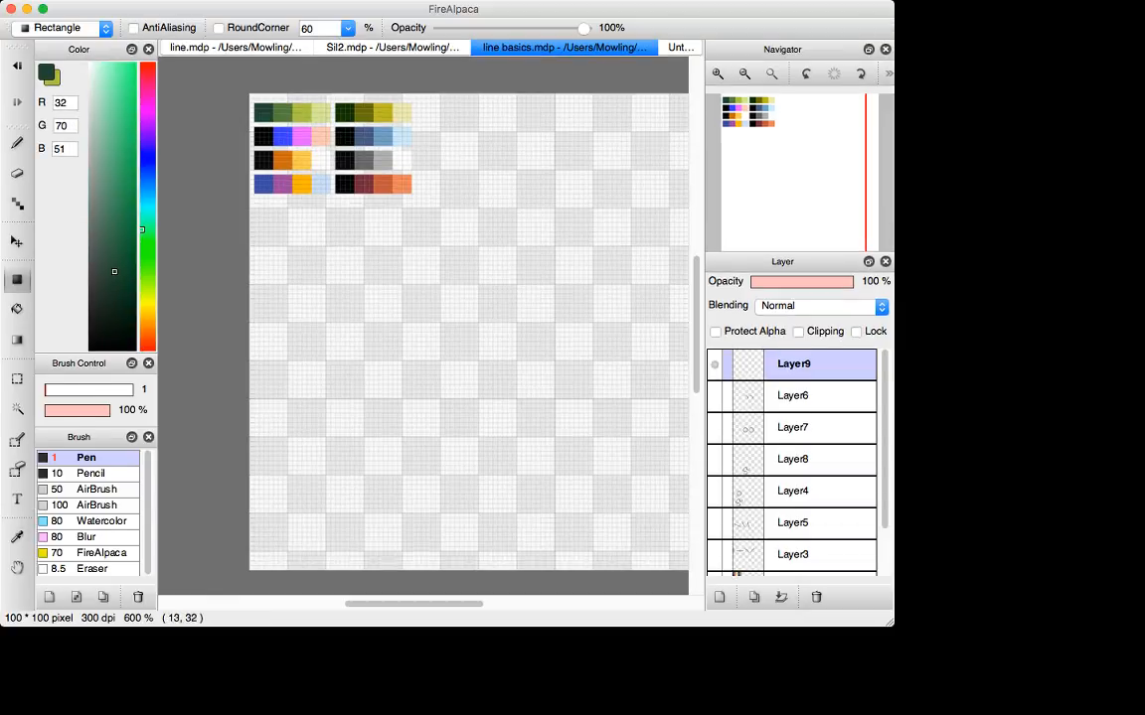
drag(307, 228, 568, 475)
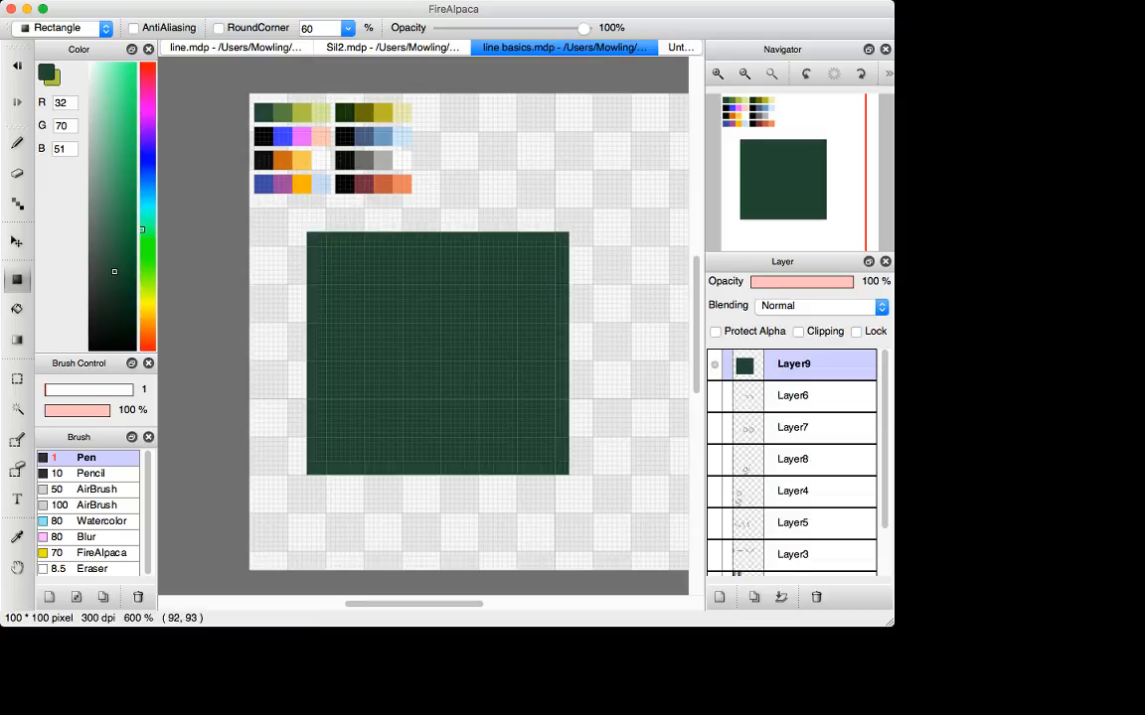
On another new layer, draw an S curve over the dark rectangle with the 1-pixel Pen in light green (214, 232, 158).
click(719, 597)
key(i)
click(321, 113)
key(b)
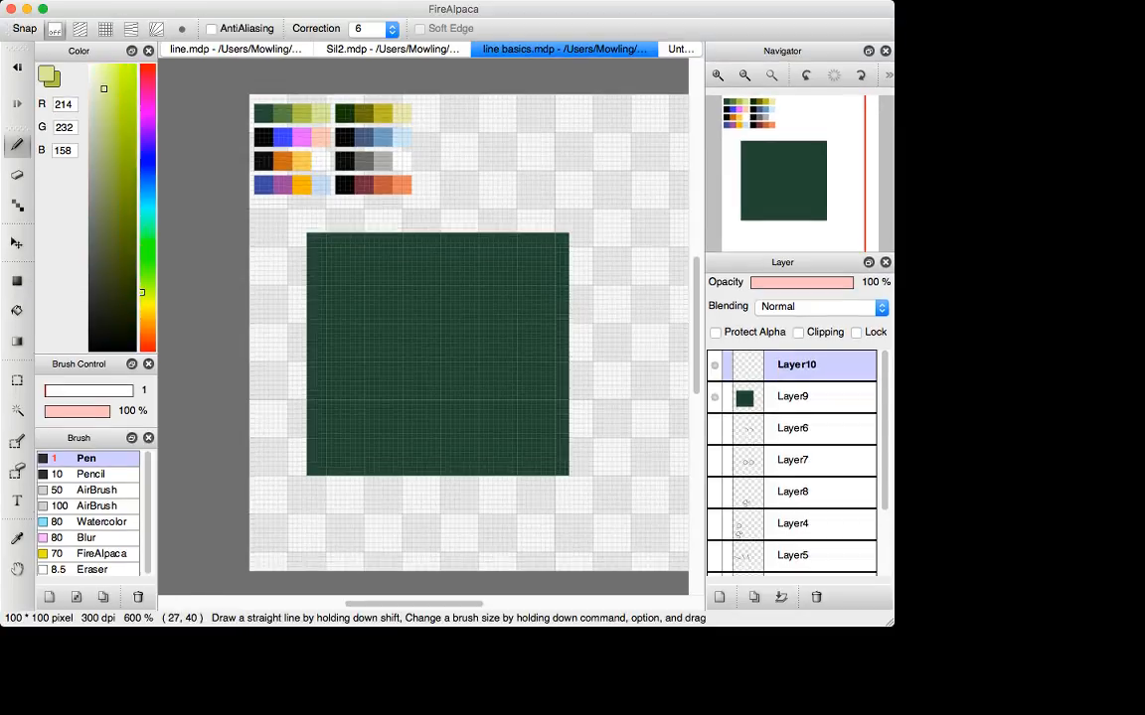
mouse_move(400, 271)
mouse_down()
mouse_move(379, 285)
mouse_move(402, 354)
mouse_move(382, 350)
mouse_up()
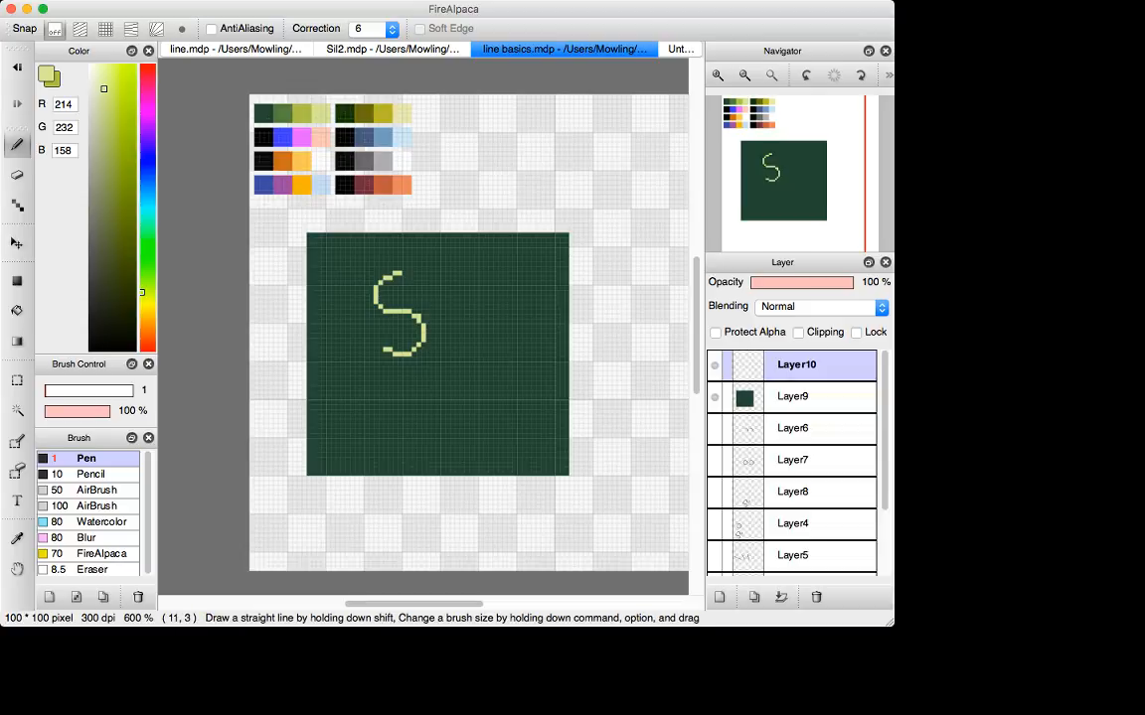
Pick the palette's yellow-green (173, 195, 88) and recolor single corner pixels along the S's upper curve with the Dot tool.
key(i)
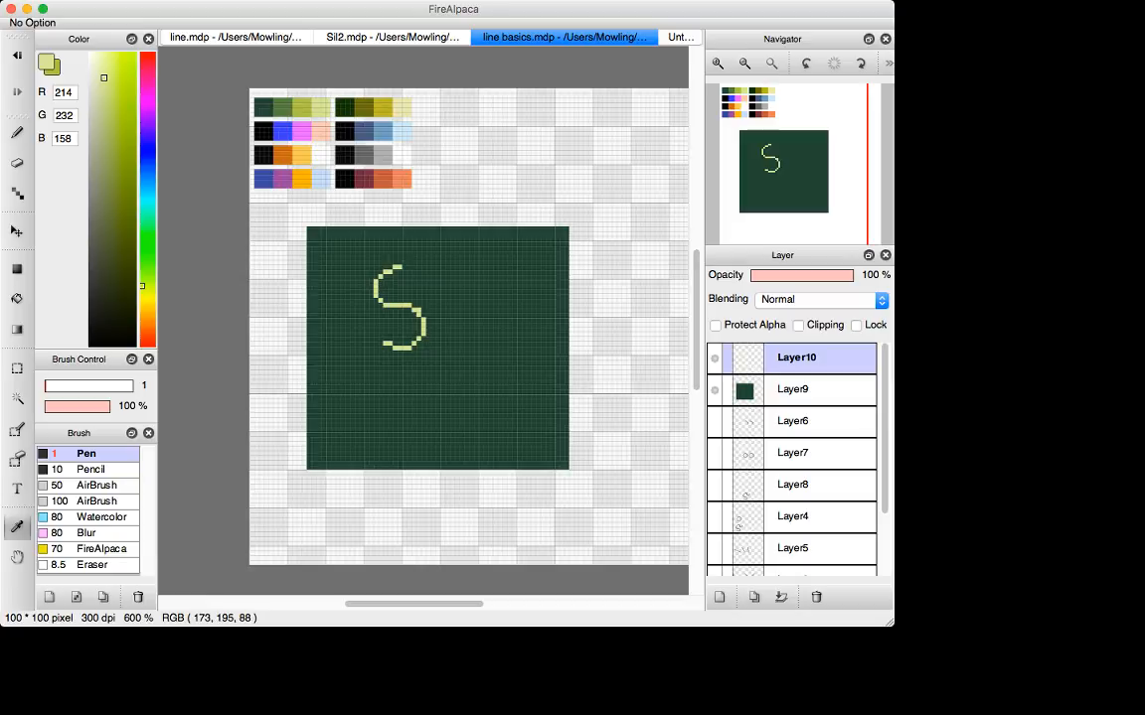
click(300, 107)
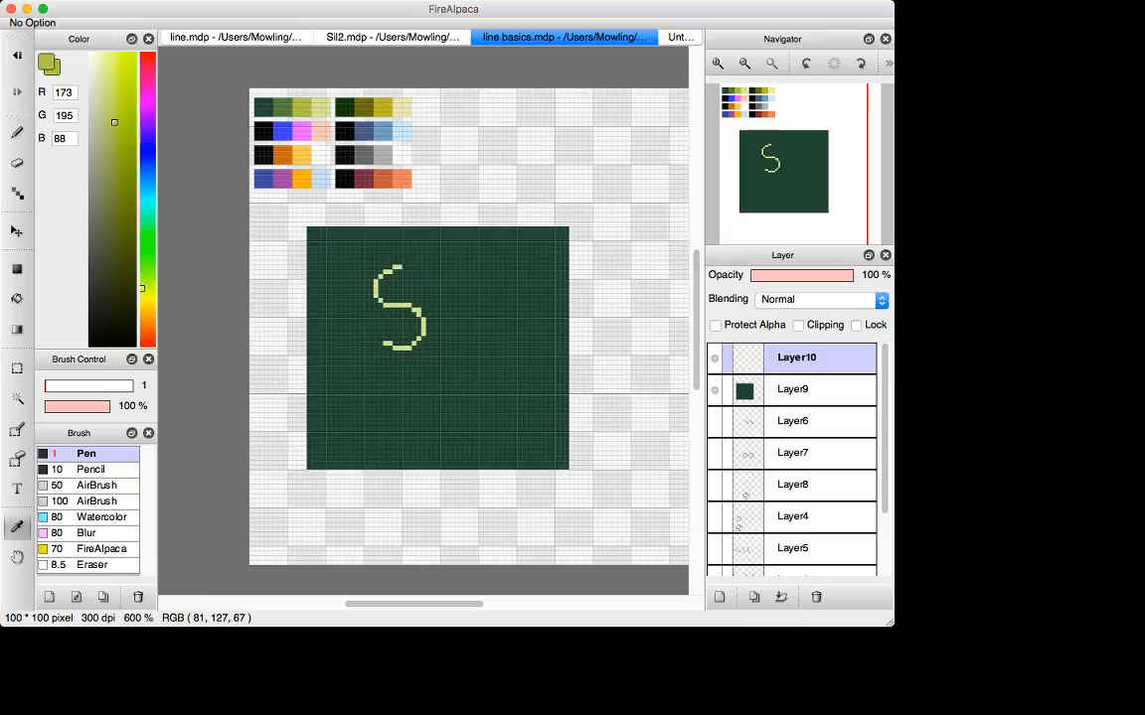
key(super+plus)
key(super+plus)
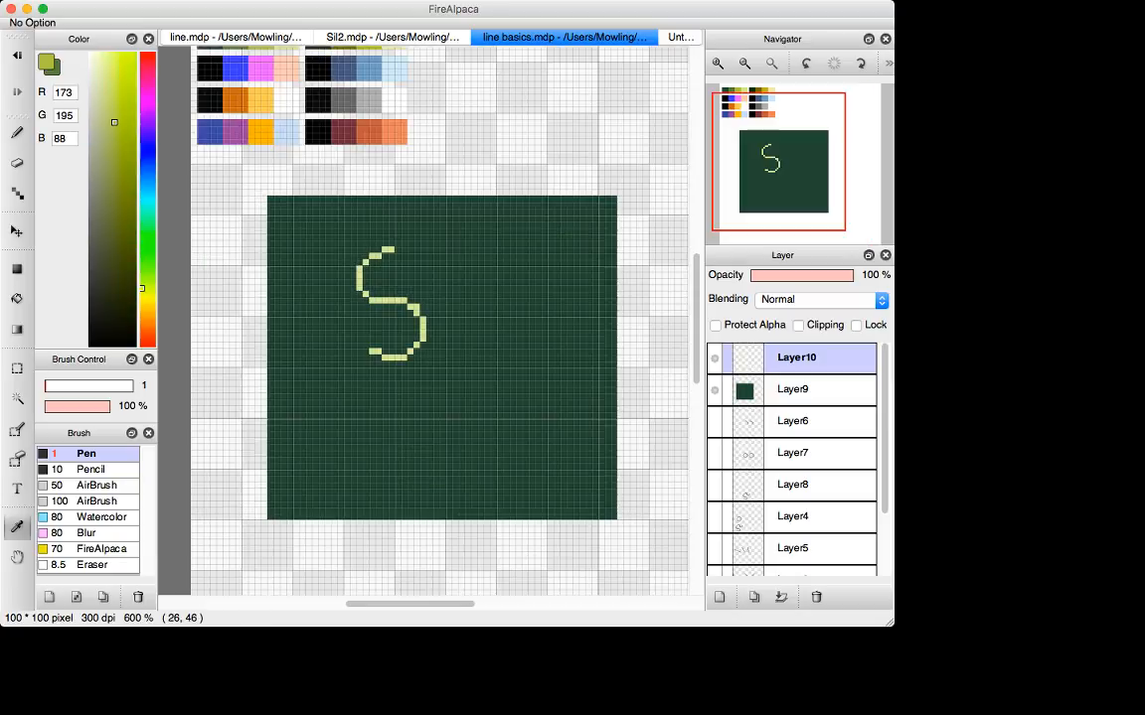
key(d)
drag(356, 220, 357, 230)
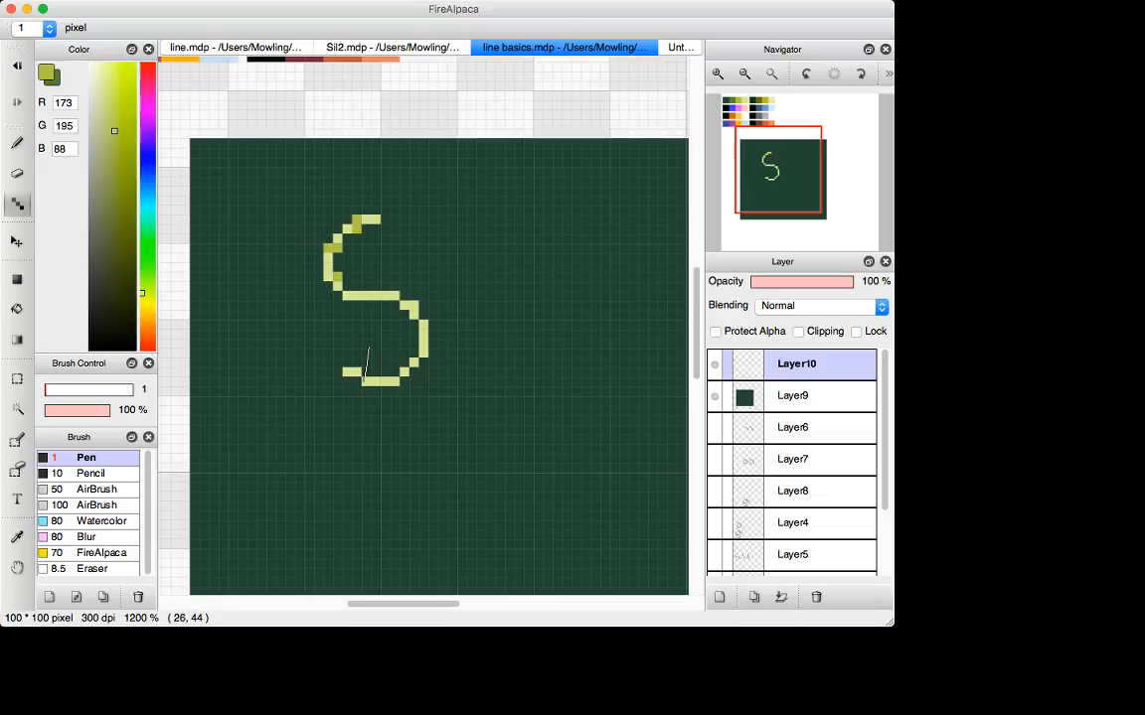
Soften both bends at the S's middle stroke with alternating pixels of green (81, 127, 67) and yellow-green (173, 195, 88).
key(x)
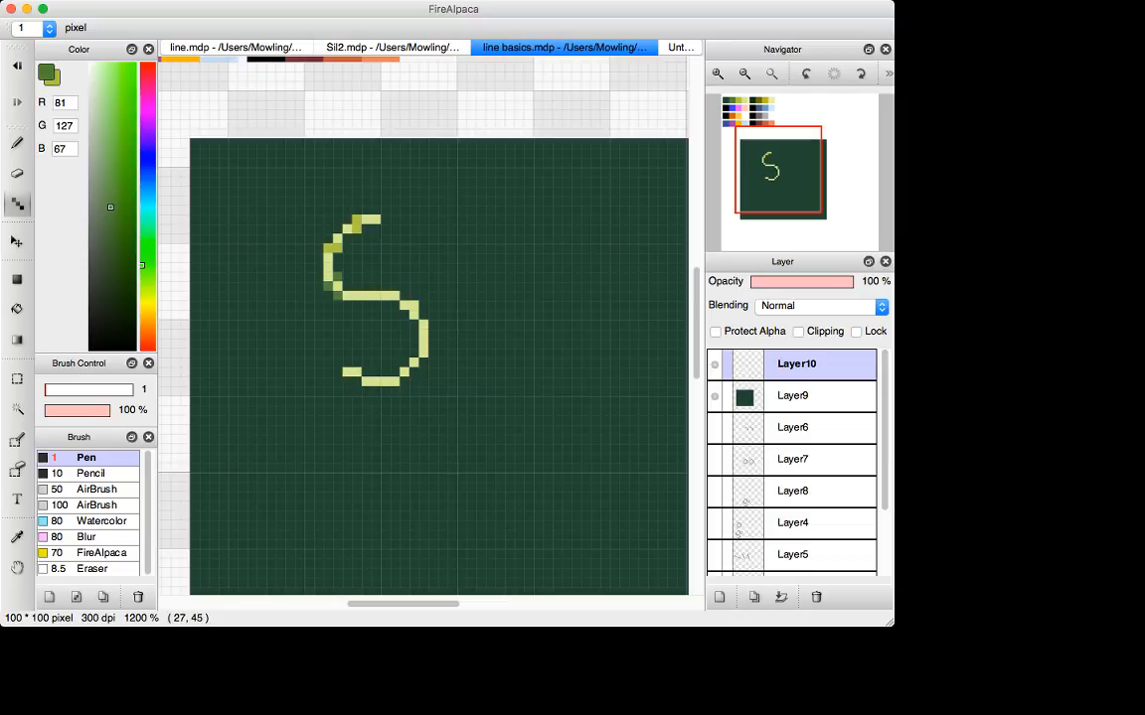
key(x)
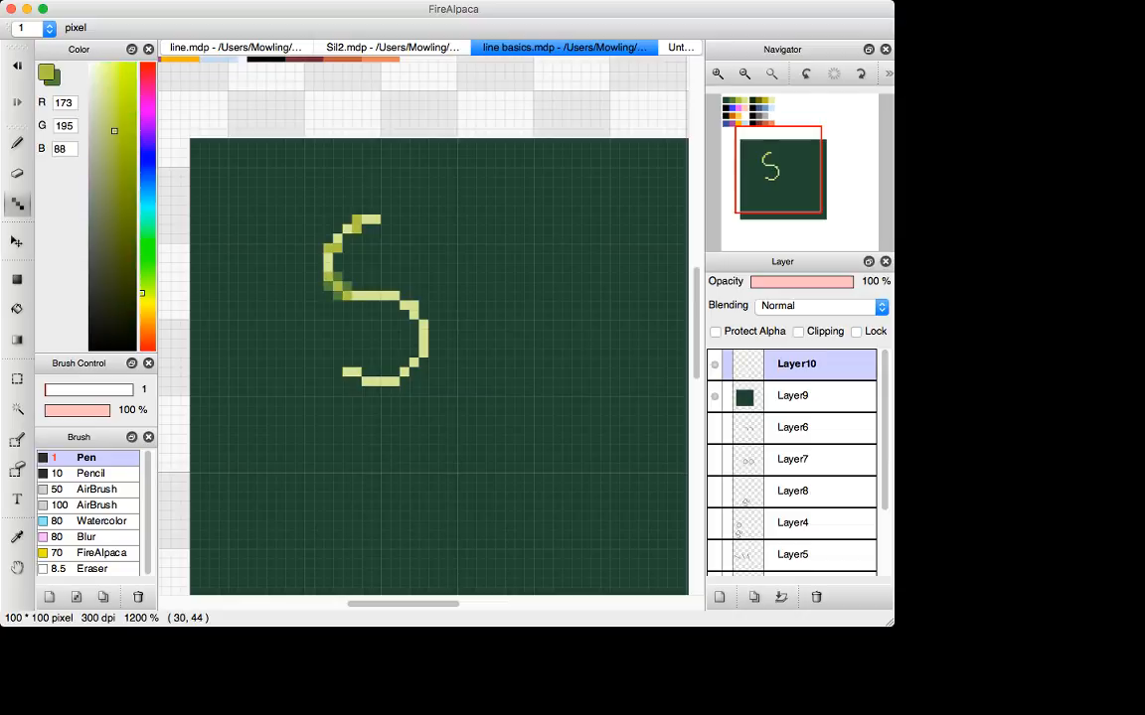
key(x)
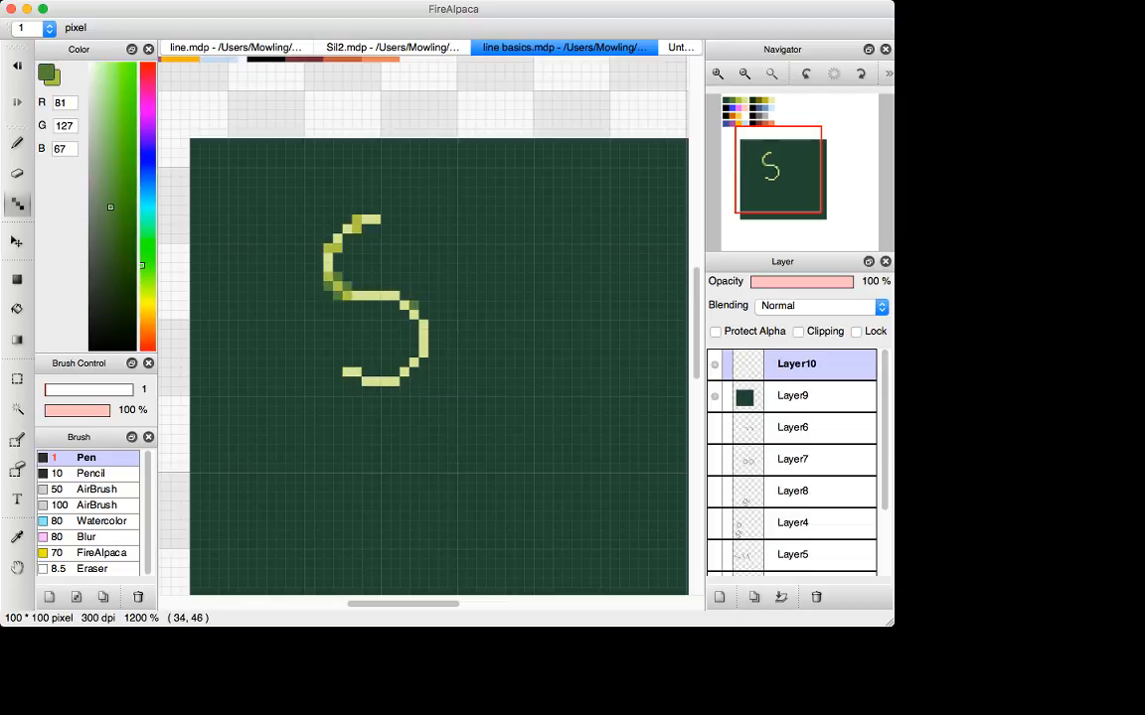
key(x)
key(x)
key(x)
key(x)
key(x)
key(x)
key(x)
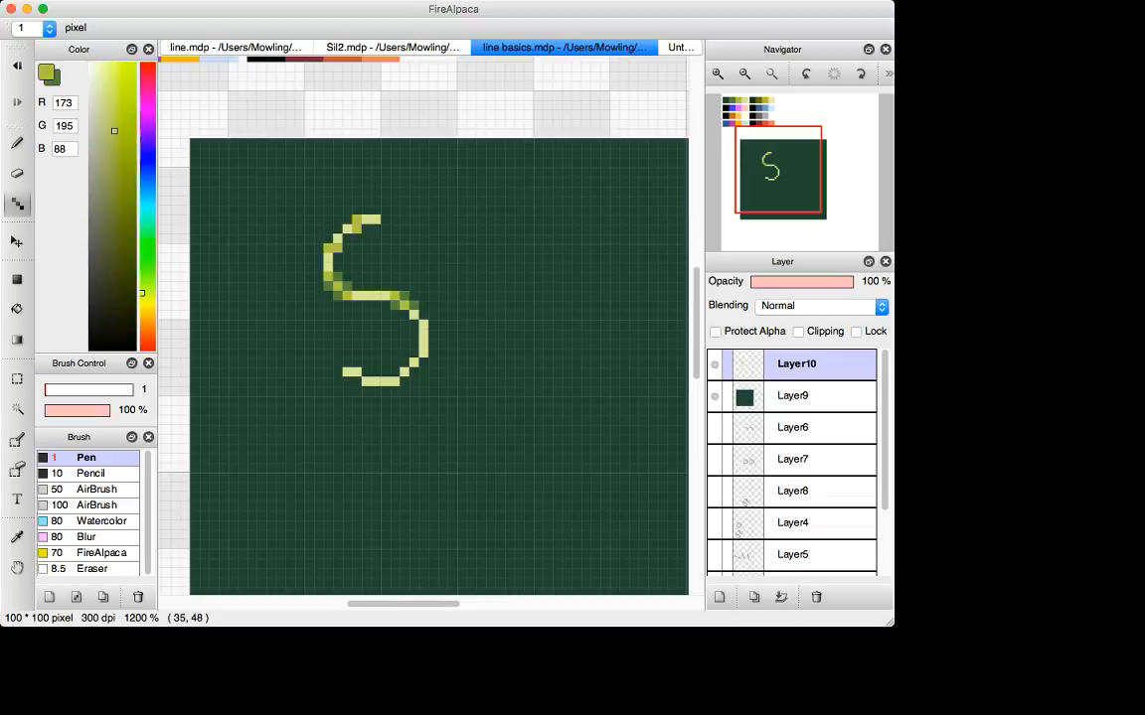
Smooth the upper outer part of the S's lower bowl with green (81, 127, 67) and yellow-green (173, 195, 88) pixels.
key(x)
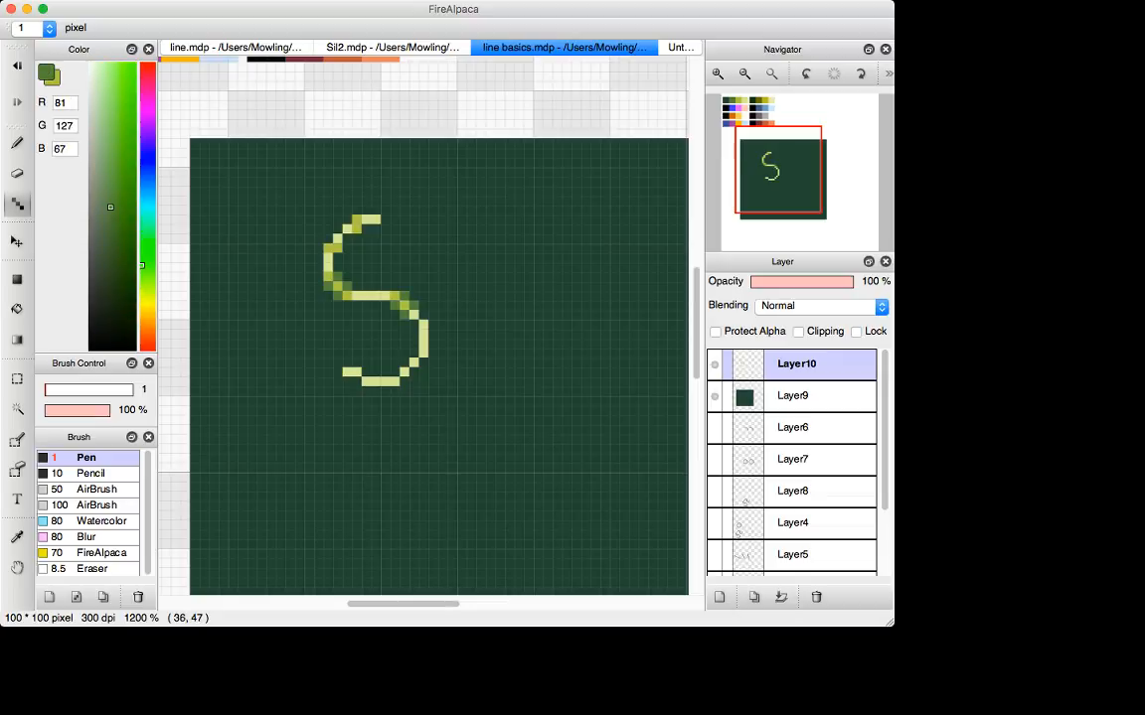
click(413, 325)
key(super+z)
key(super+z)
drag(423, 325, 414, 325)
key(x)
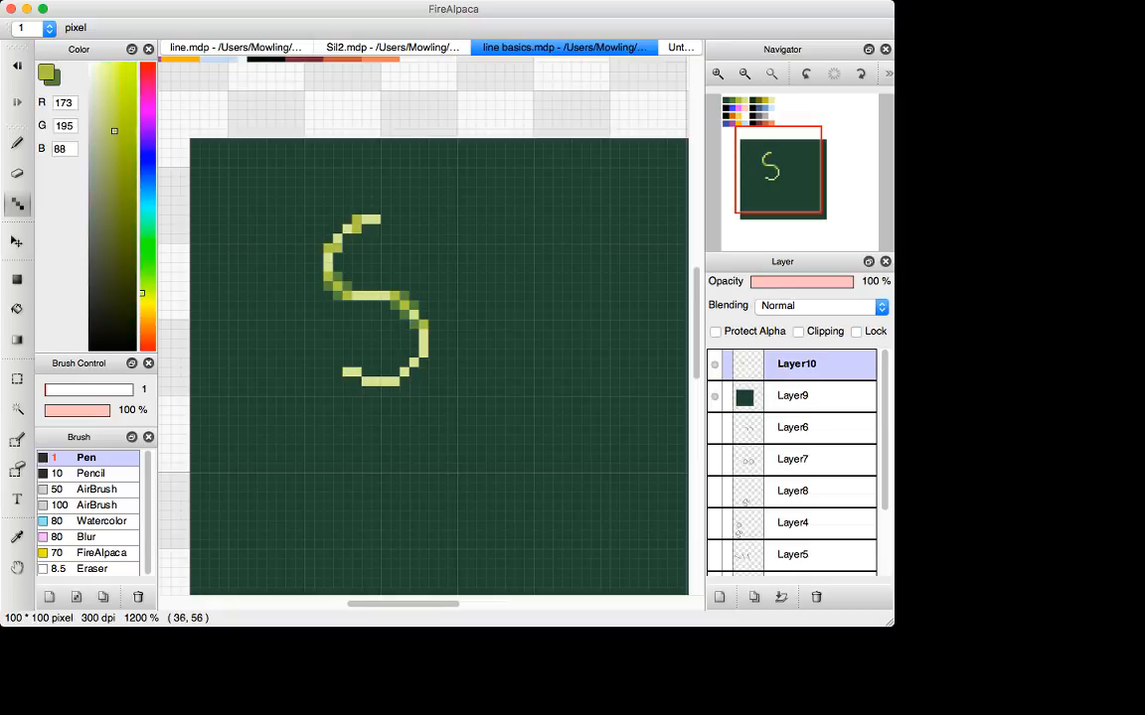
Shade the rest of the S's lower bowl and tail in both greens, and add green (81, 127, 67) pixels inside the upper curve.
key(x)
key(x)
key(x)
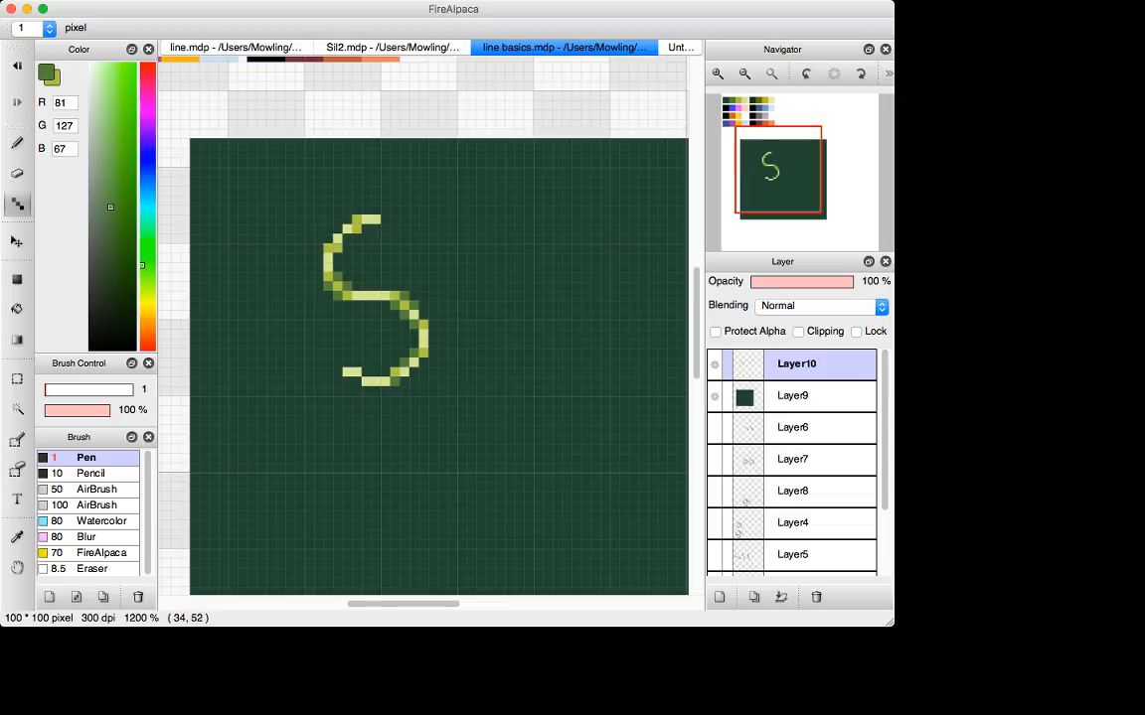
key(x)
key(x)
key(x)
key(x)
click(366, 372)
click(338, 248)
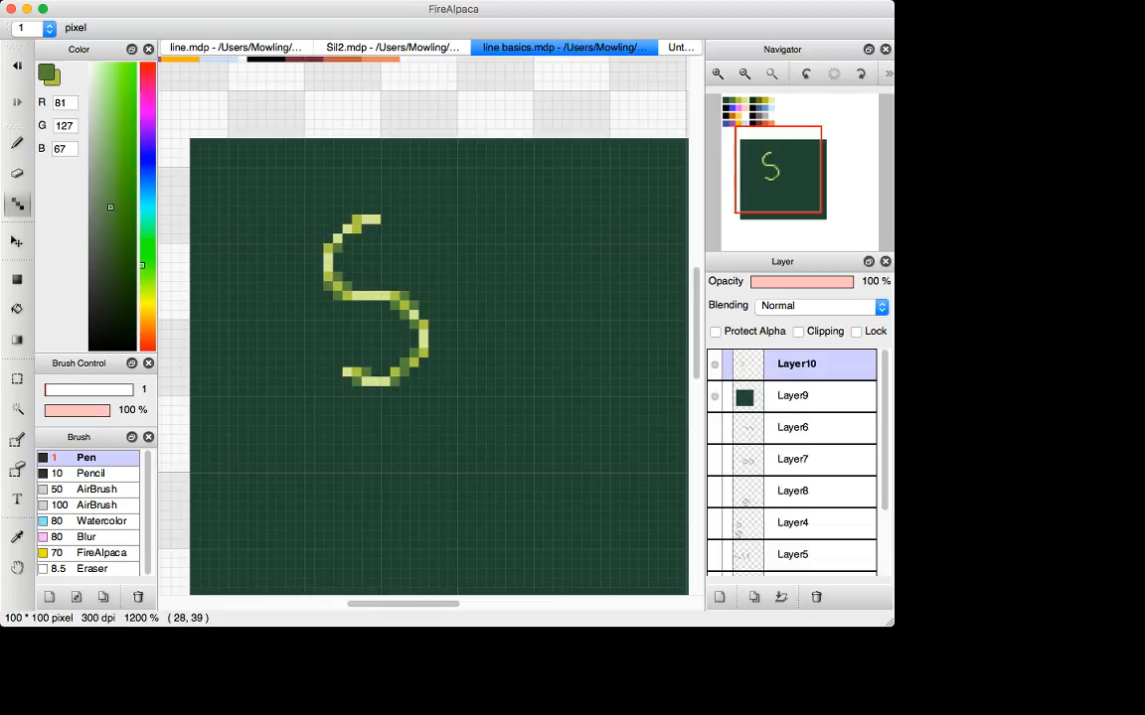
click(357, 228)
Examine the smoothed S curve on its dark green background at 100% zoom.
key(super+minus)
key(super+minus)
key(super+minus)
key(super+minus)
key(super+minus)
key(super+minus)
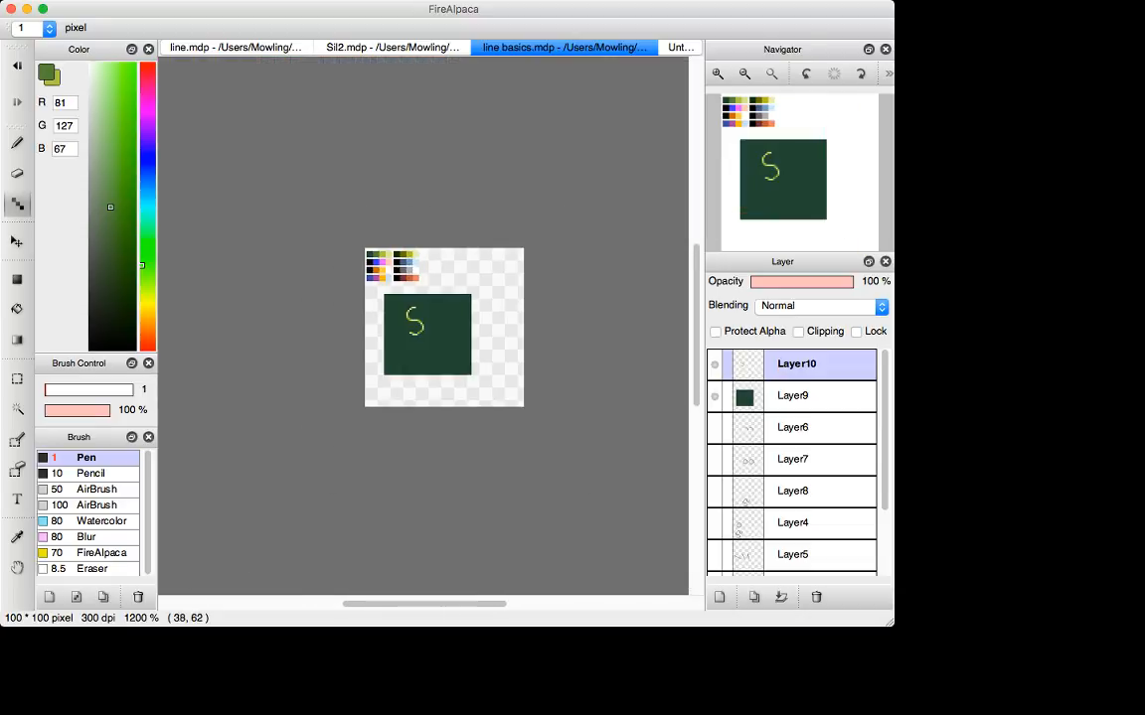
key(super+minus)
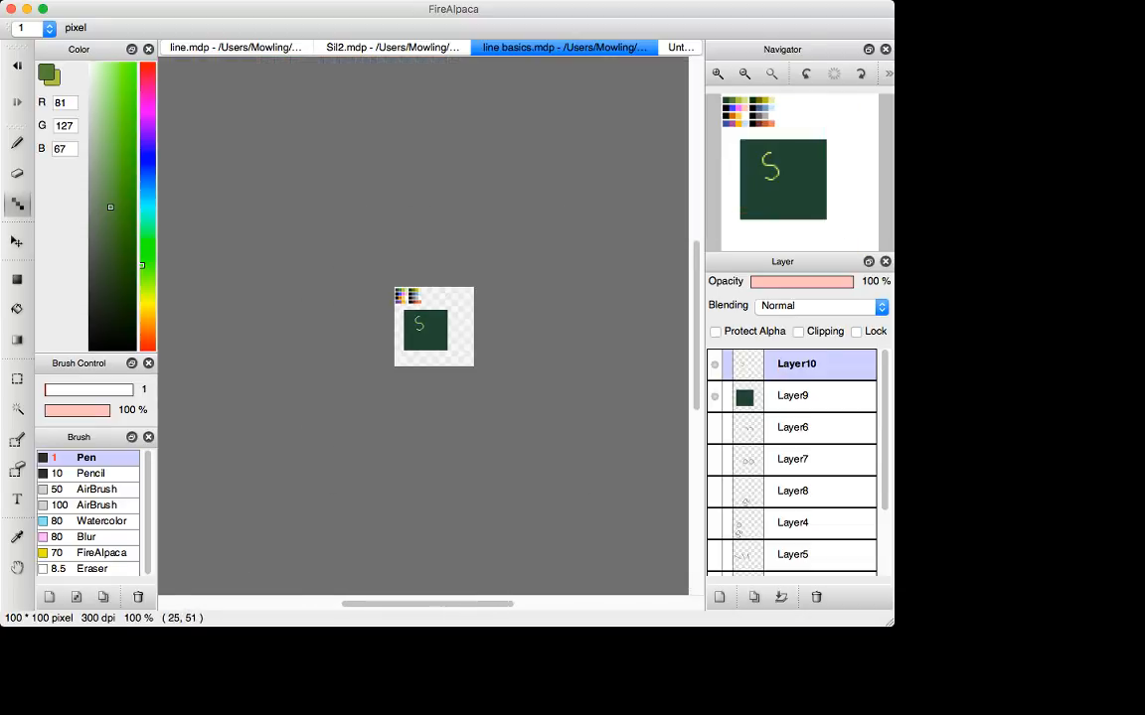
Examine the intermediate green pixels along the smoothed S curve up close.
key(super+plus)
key(super+plus)
key(super+plus)
key(super+plus)
key(super+plus)
key(super+plus)
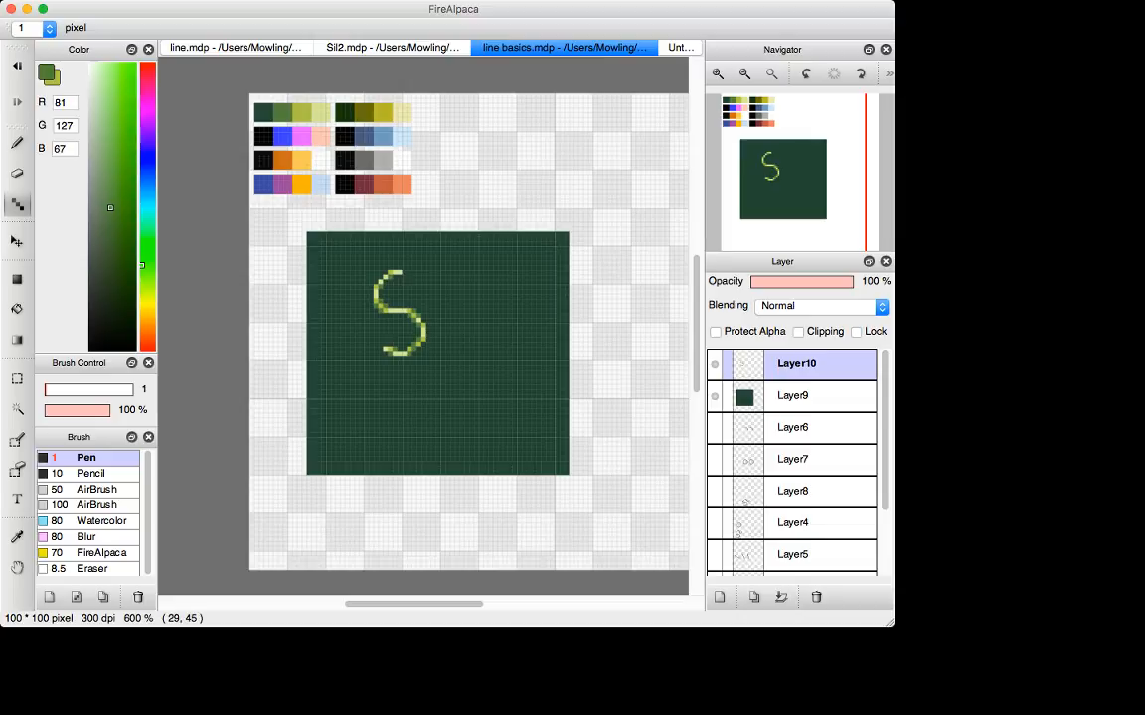
key(super+plus)
key(super+plus)
key(super+plus)
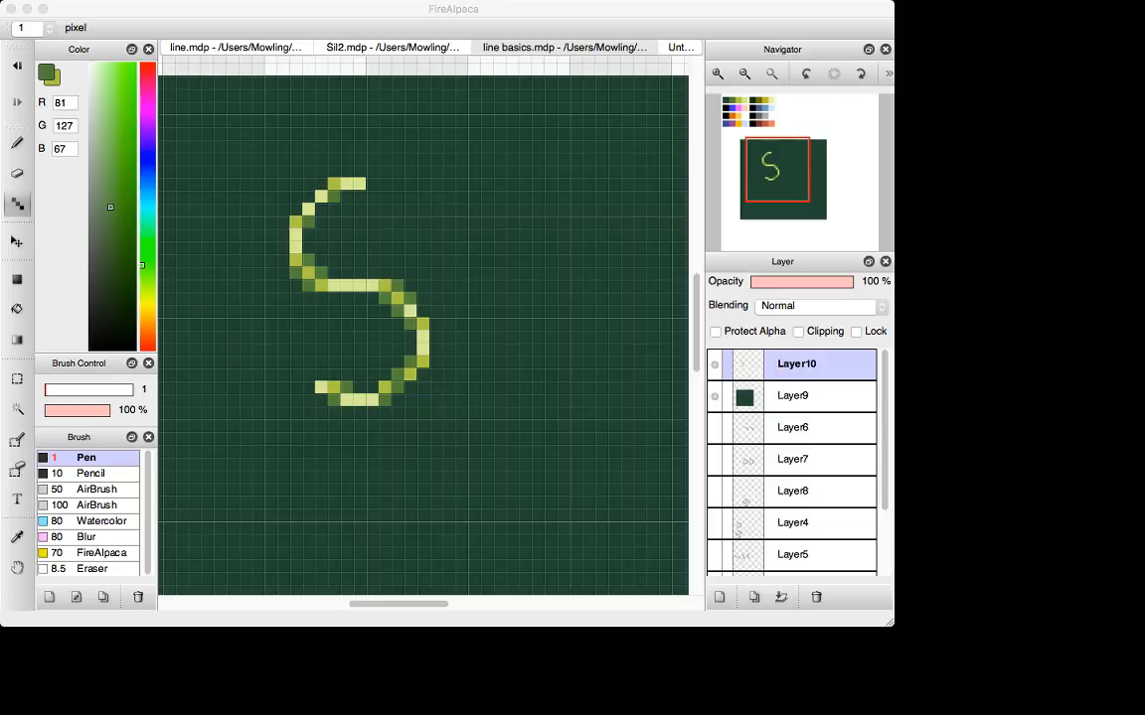
key(super+Tab)
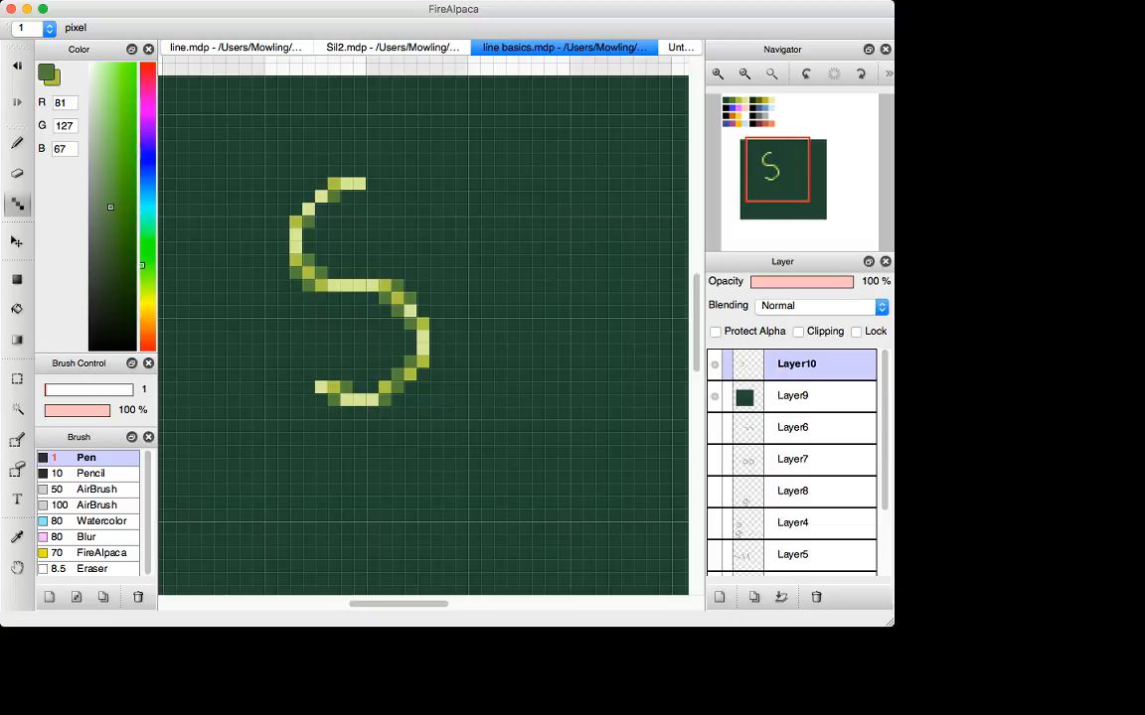
Compare how the anti-aliased S reads at progressively smaller magnifications down to 100%.
key(super+minus)
key(super+minus)
key(super+minus)
key(super+minus)
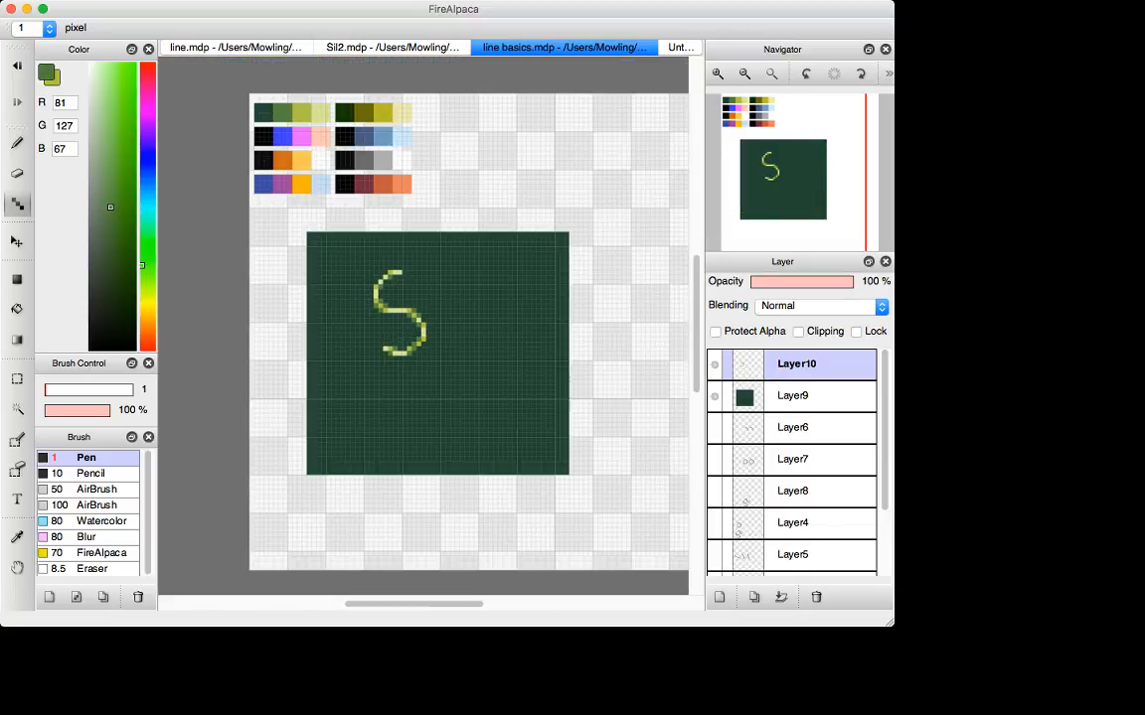
key(super+minus)
key(super+minus)
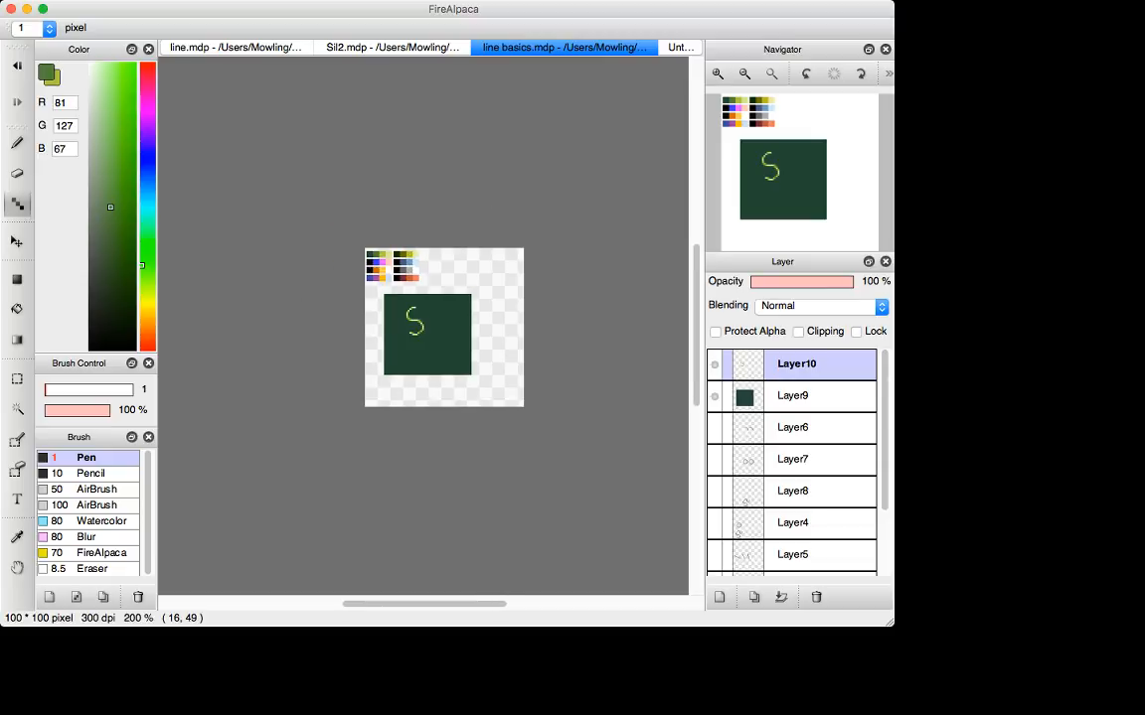
key(super+minus)
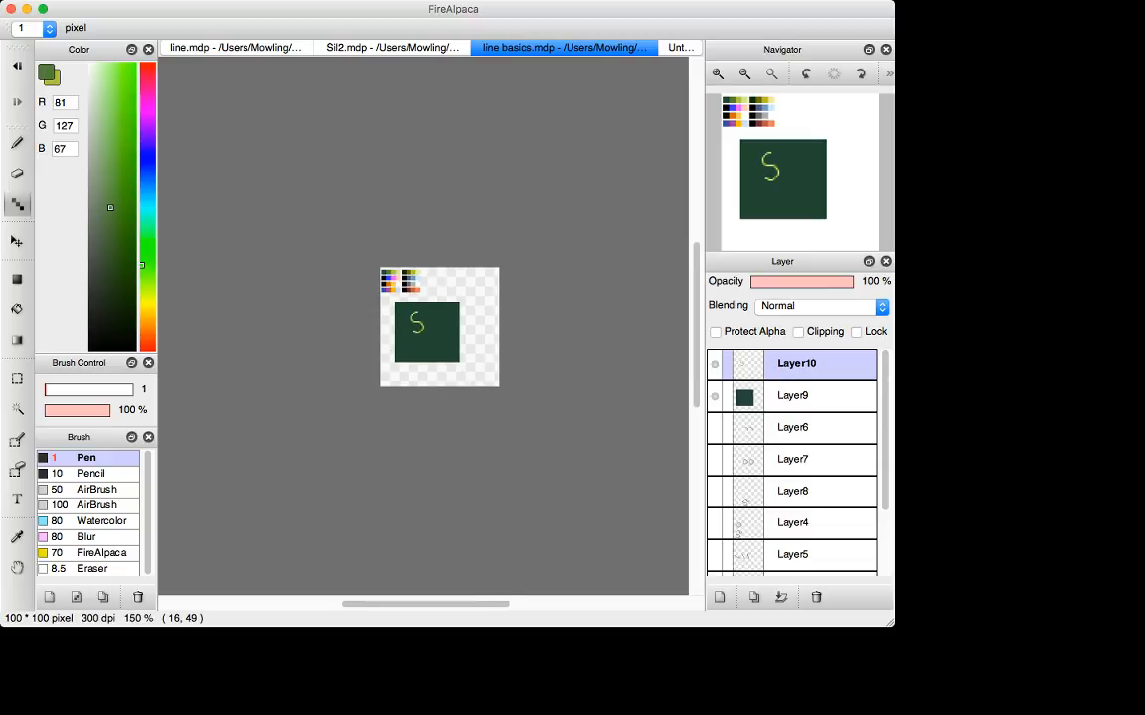
key(super+minus)
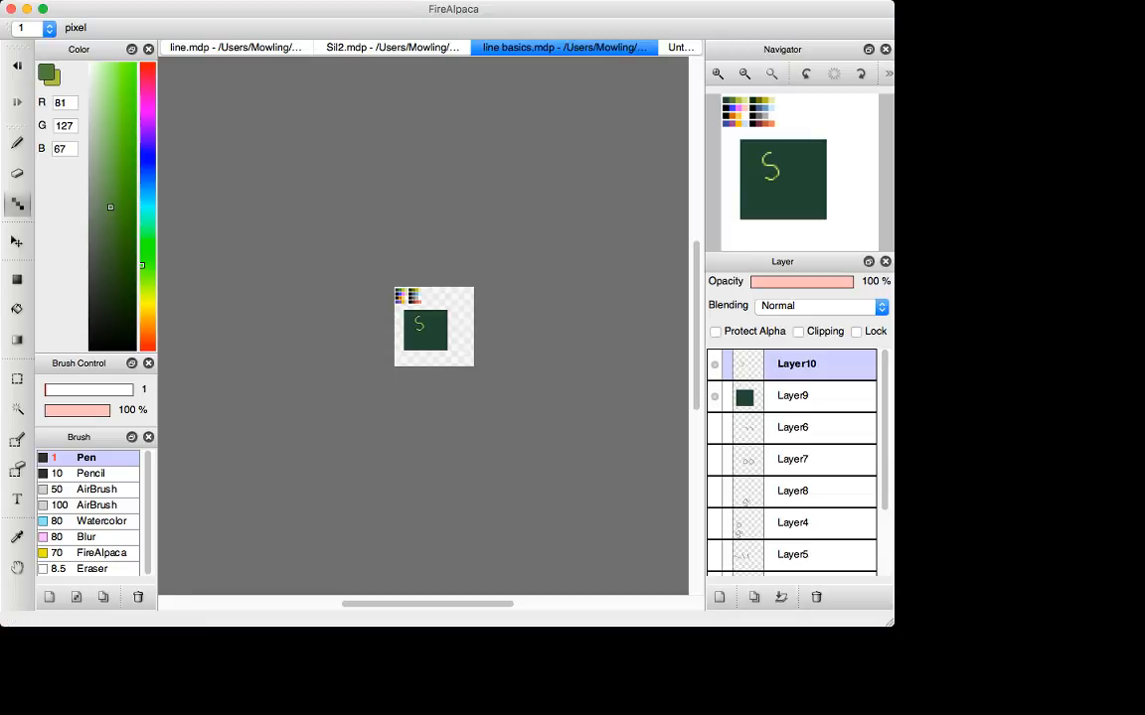
Hide Layer10 and Layer9 with the S and its background, and add a new empty layer above them.
key(super+plus)
key(super+plus)
key(super+plus)
key(super+plus)
key(super+plus)
key(super+plus)
key(super+plus)
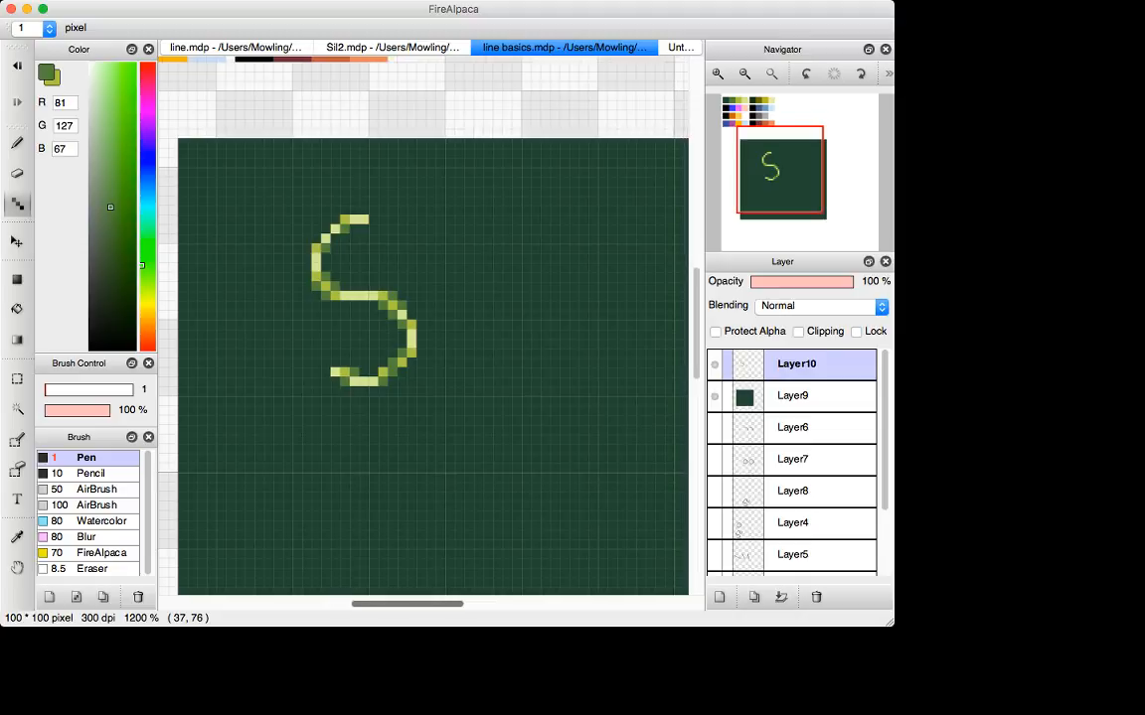
scroll(422, 368, right, 1)
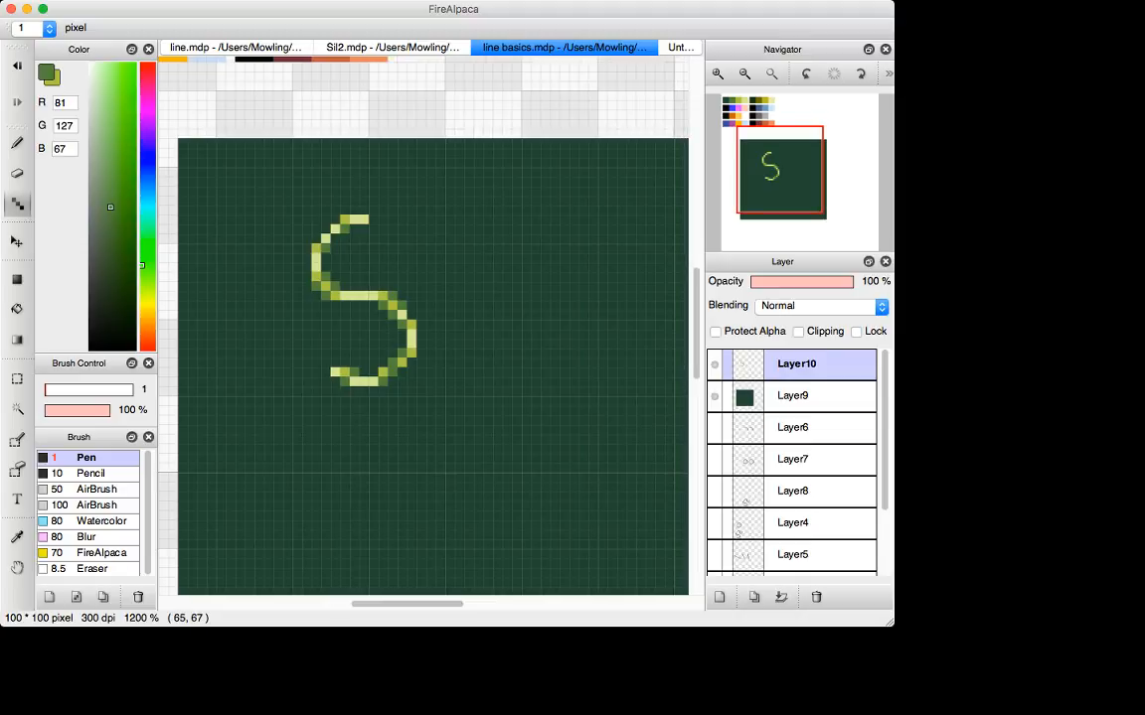
click(715, 364)
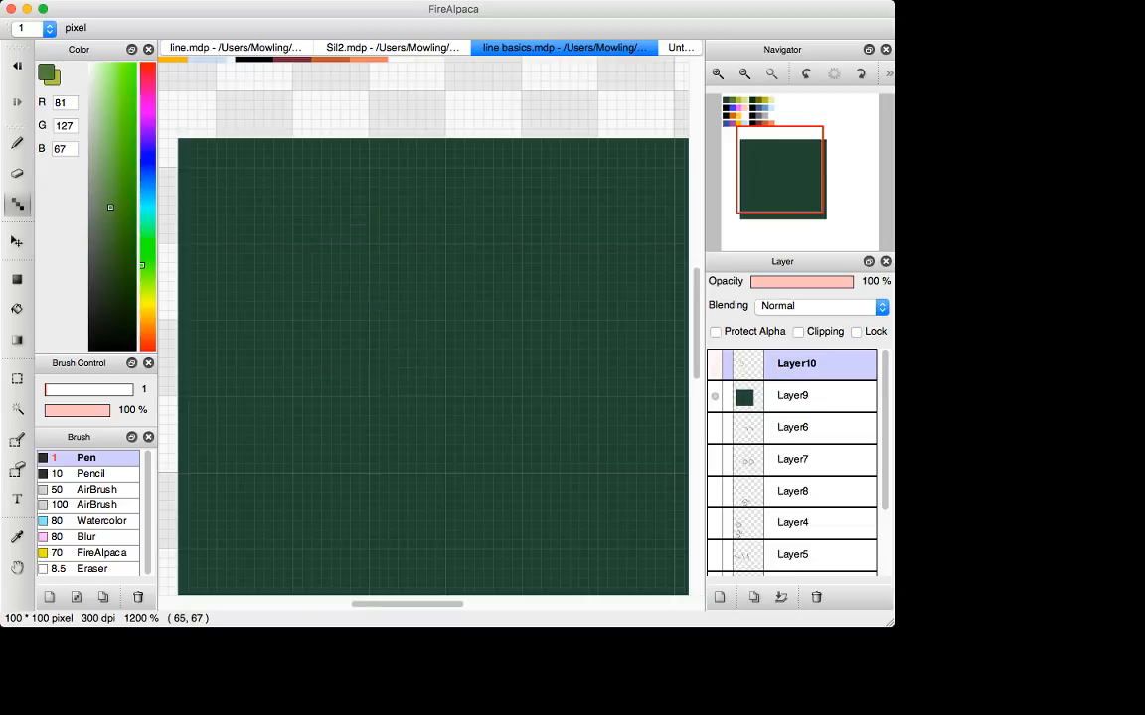
click(714, 396)
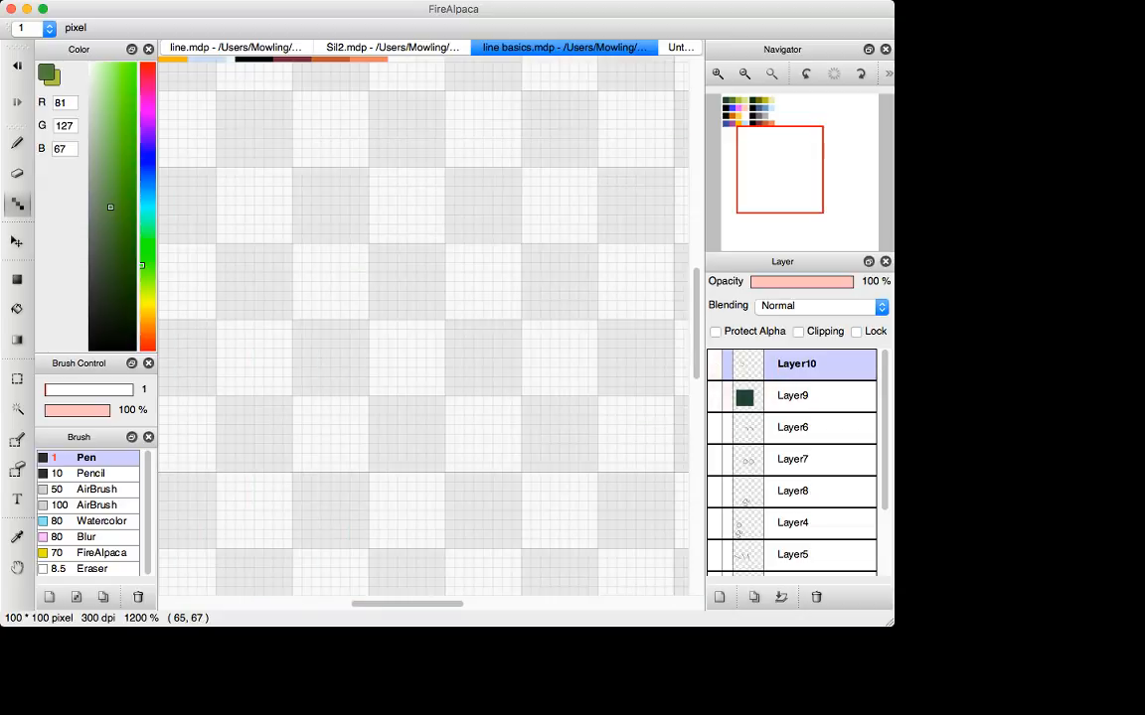
key(super+minus)
key(super+minus)
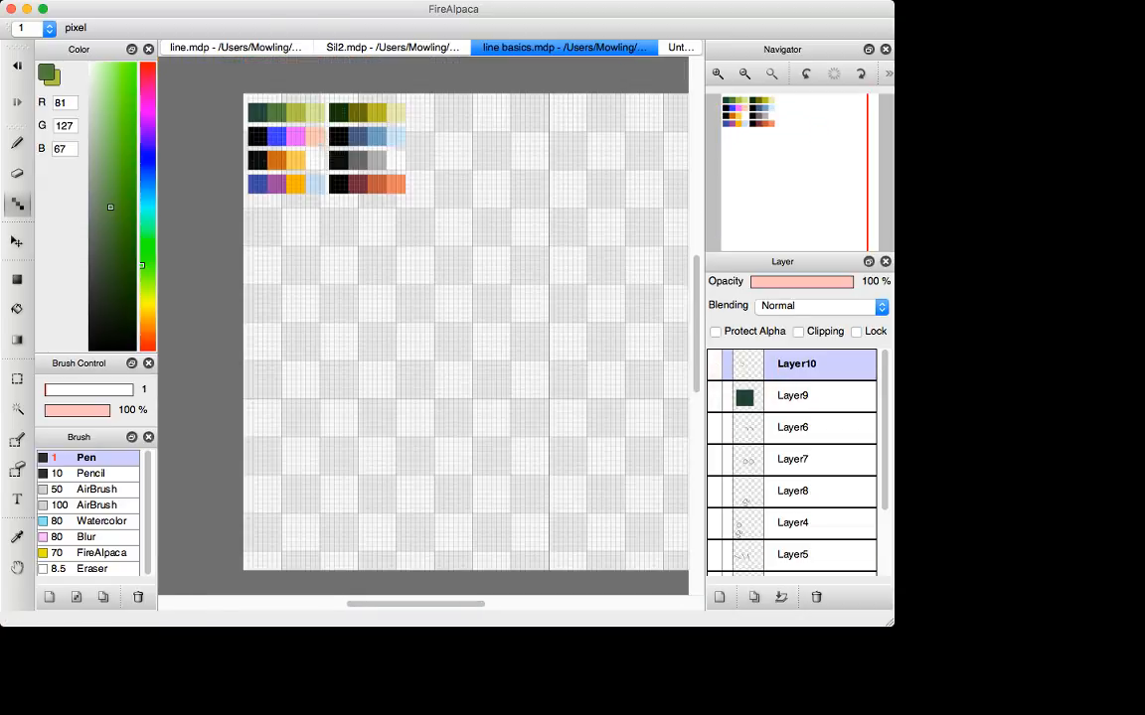
click(719, 597)
Draw a long winding freehand curve below the palette in the palette's dark green (32, 70, 51).
key(i)
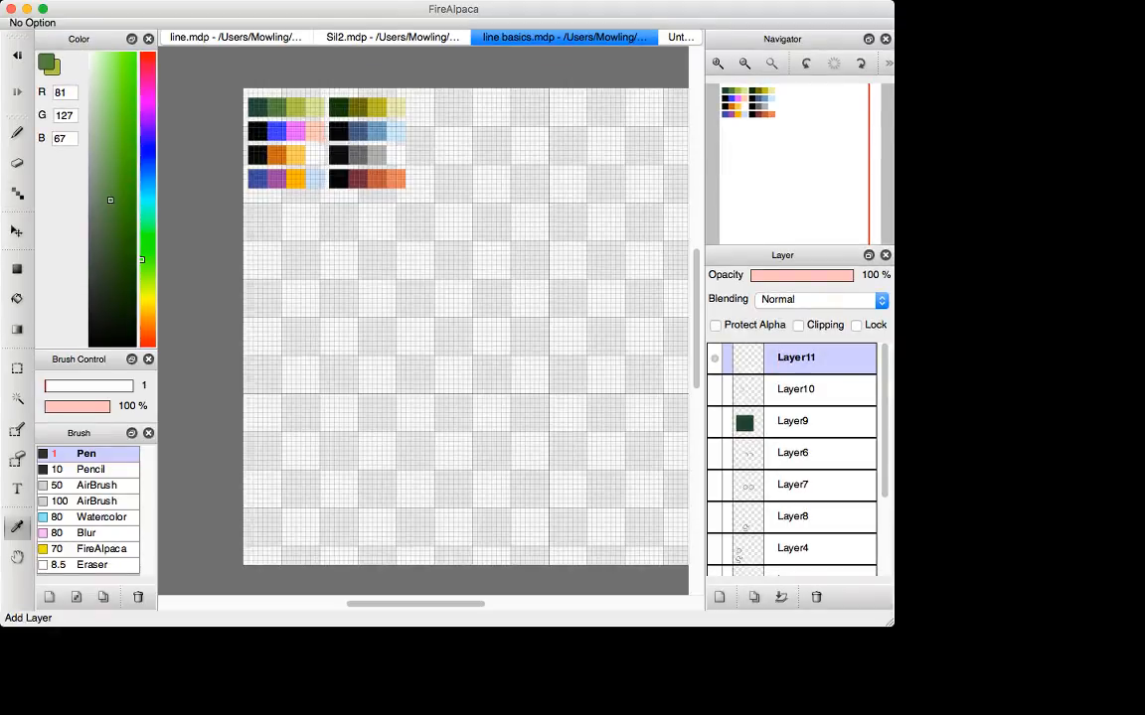
click(256, 106)
key(b)
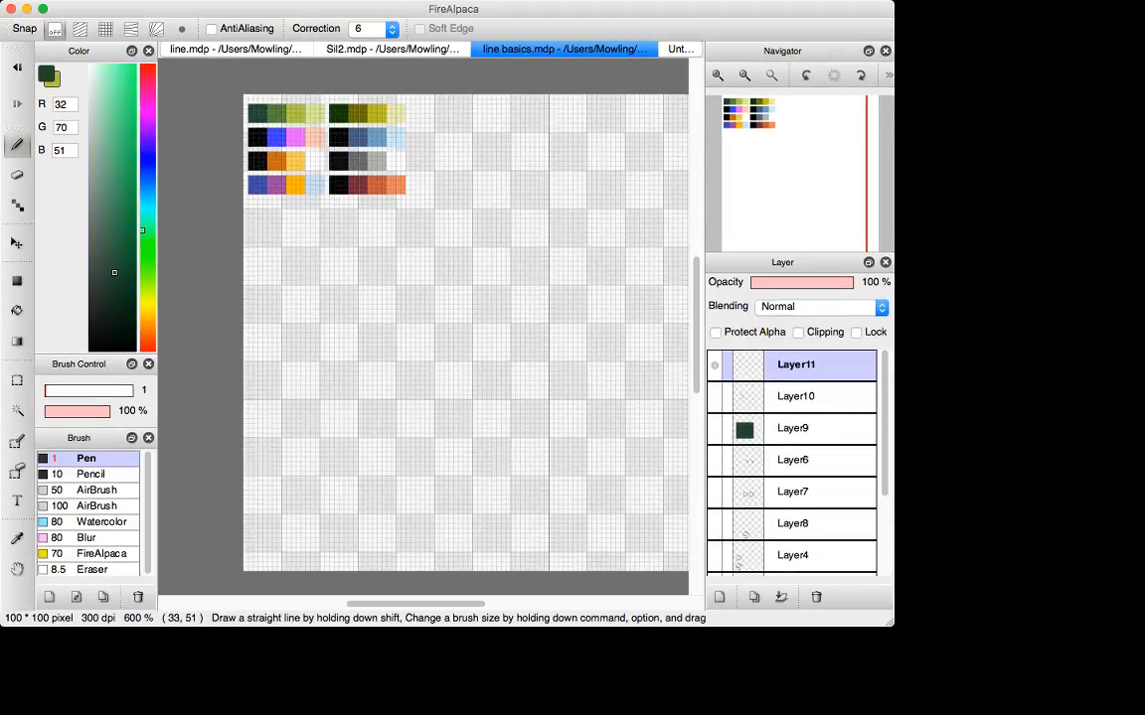
mouse_move(377, 238)
mouse_down()
mouse_move(390, 325)
mouse_move(379, 317)
mouse_up()
key(super+z)
key(shift+b)
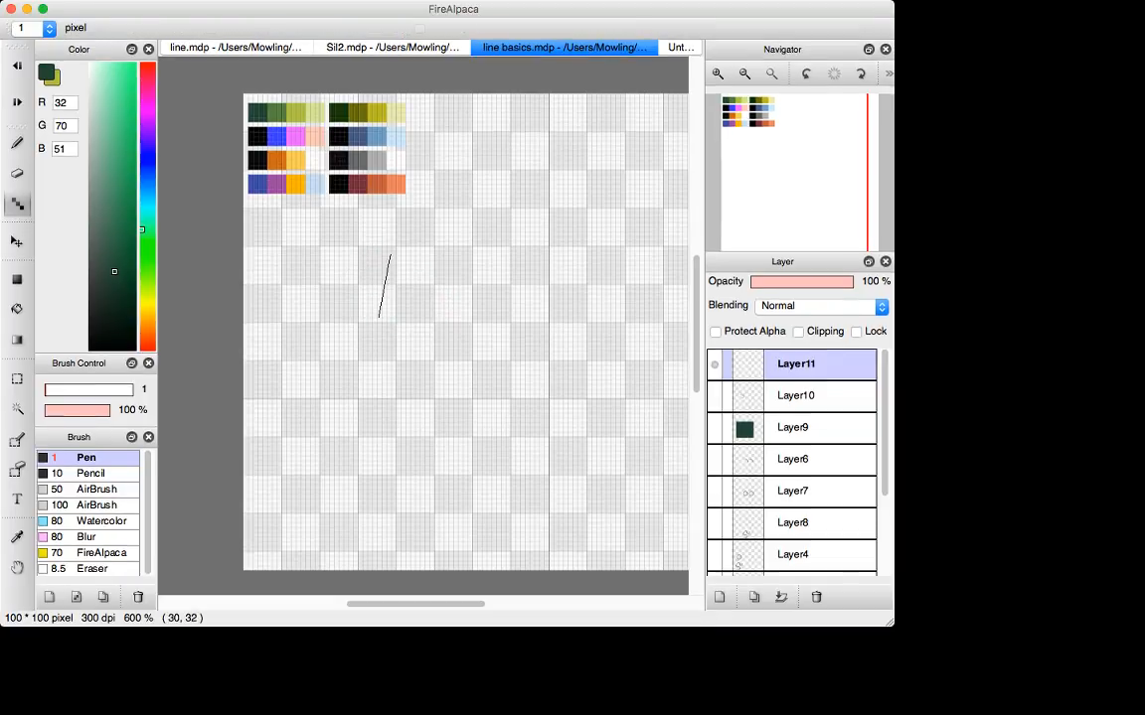
key(b)
mouse_move(402, 240)
mouse_down()
mouse_move(307, 325)
mouse_move(460, 410)
mouse_move(364, 455)
mouse_up()
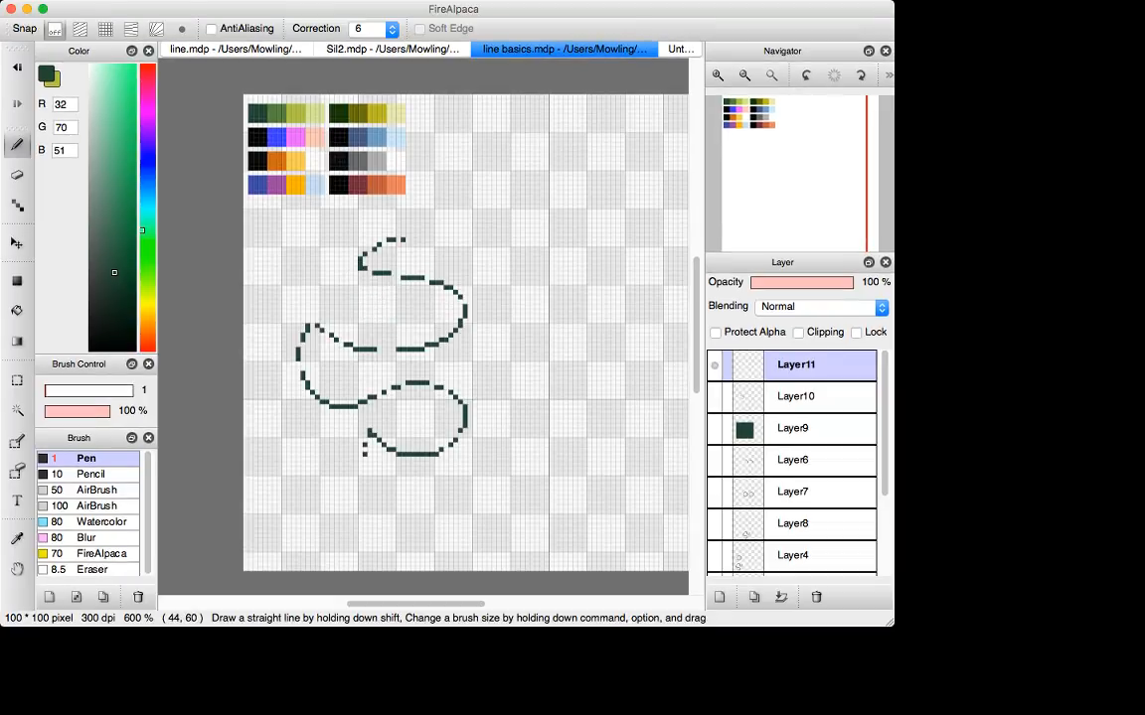
Fill the missing pixels along the curve's upper bends with single dark green (32, 70, 51) pixels.
key(super+plus)
key(shift+b)
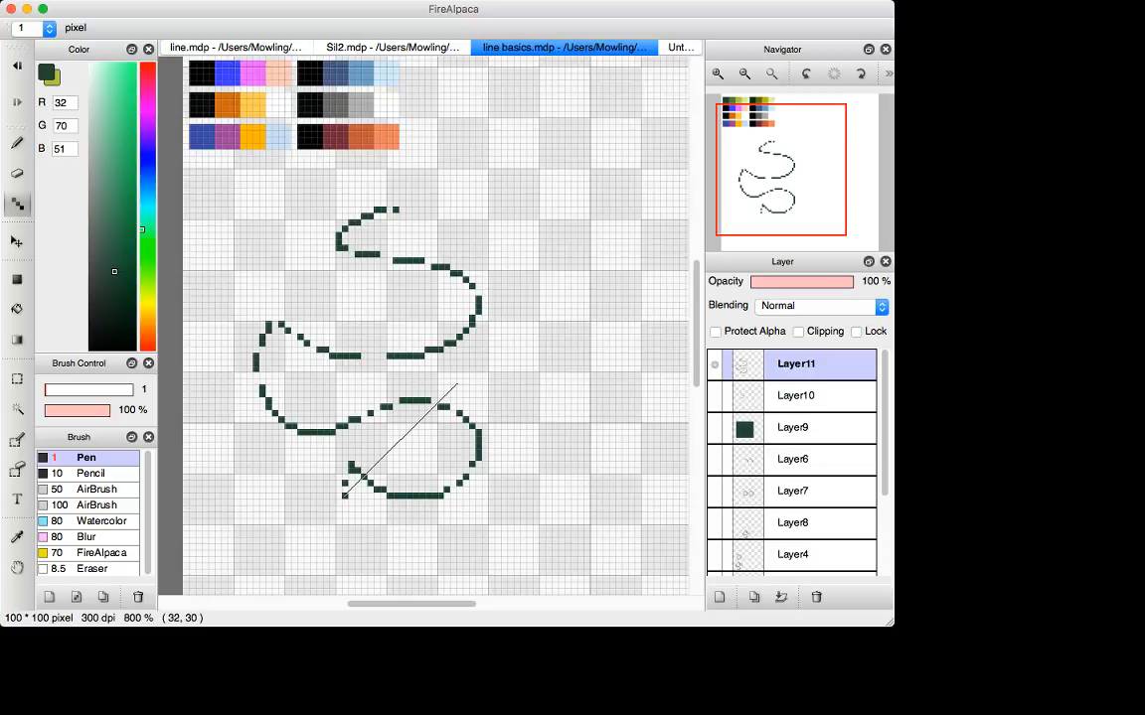
click(389, 210)
click(352, 254)
drag(389, 262, 378, 261)
key(super+z)
click(385, 261)
click(472, 291)
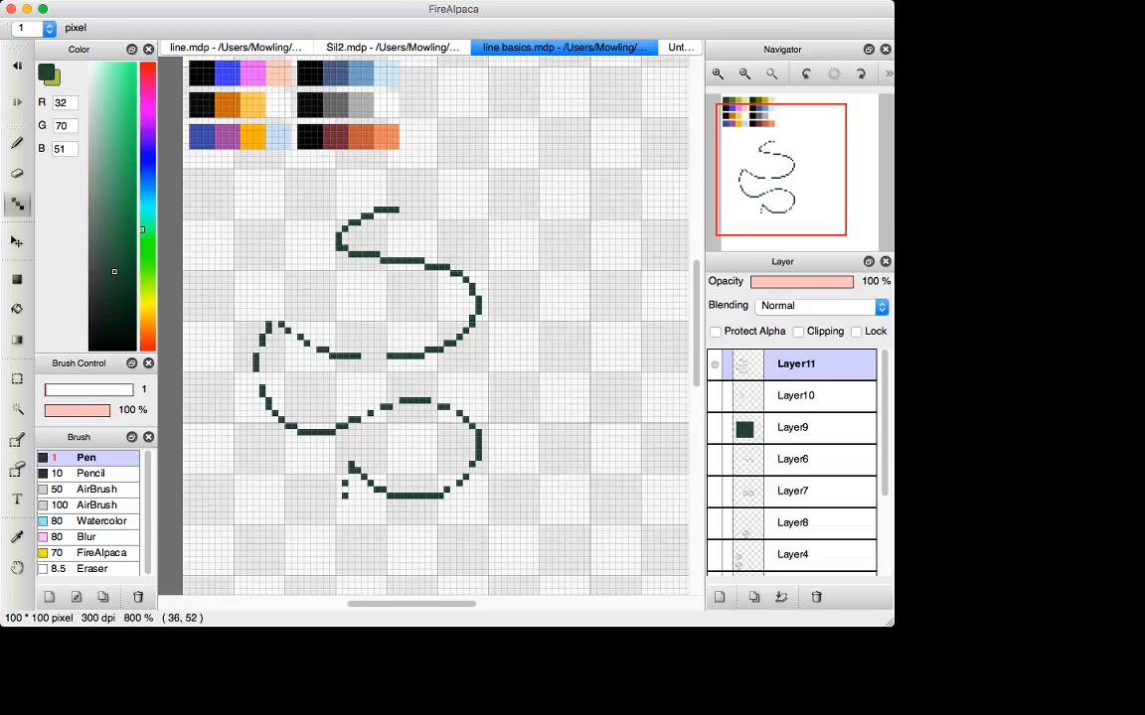
Close the gaps in the curve's middle stroke, outer turn and lower loop with dark green pixels.
drag(358, 355, 386, 356)
click(275, 324)
click(396, 400)
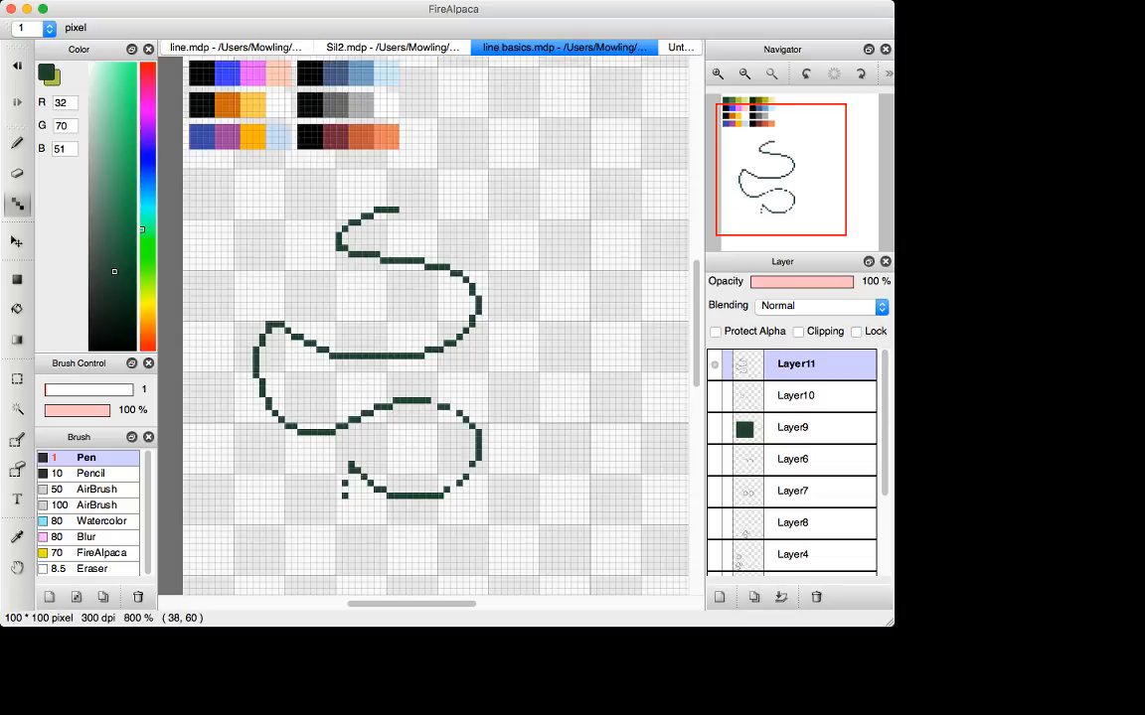
click(434, 400)
drag(459, 407, 454, 413)
key(super+z)
click(453, 414)
Erase the stray corner pixel at the curve's tail and fill the gap in its short vertical end.
key(e)
click(351, 465)
key(e)
click(345, 490)
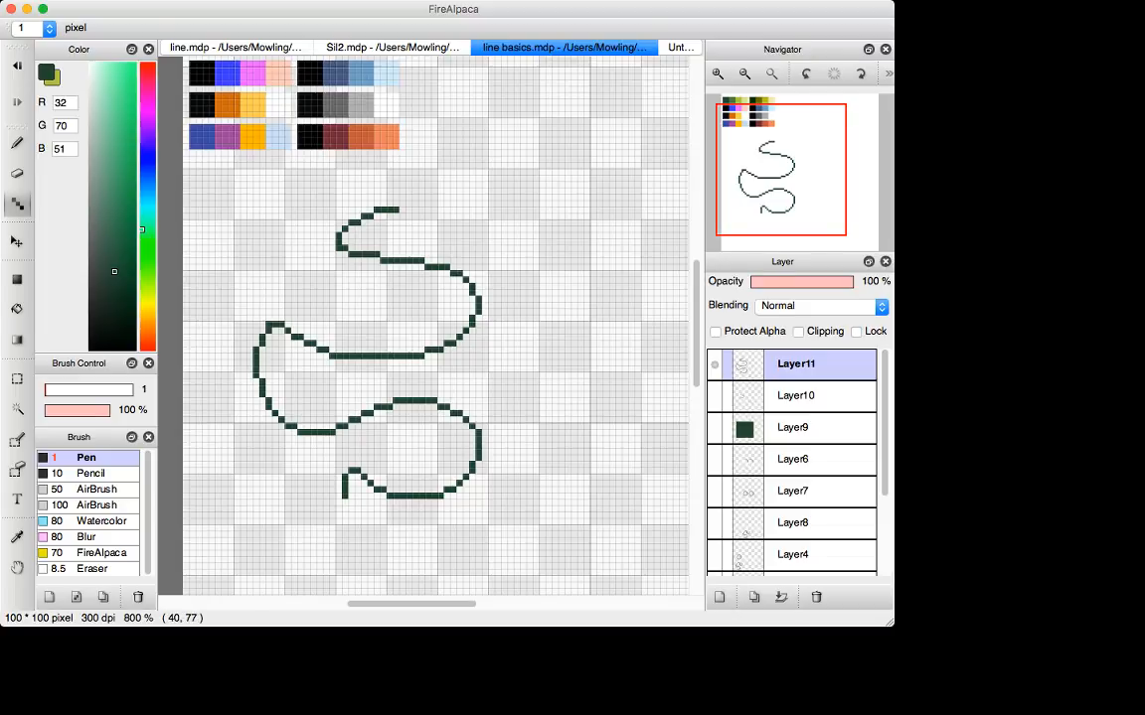
Pick yellow-green (173, 195, 88) and green (81, 127, 67) from the palette, with green as the active pixel-drawing color.
key(i)
scroll(436, 318, up, 3)
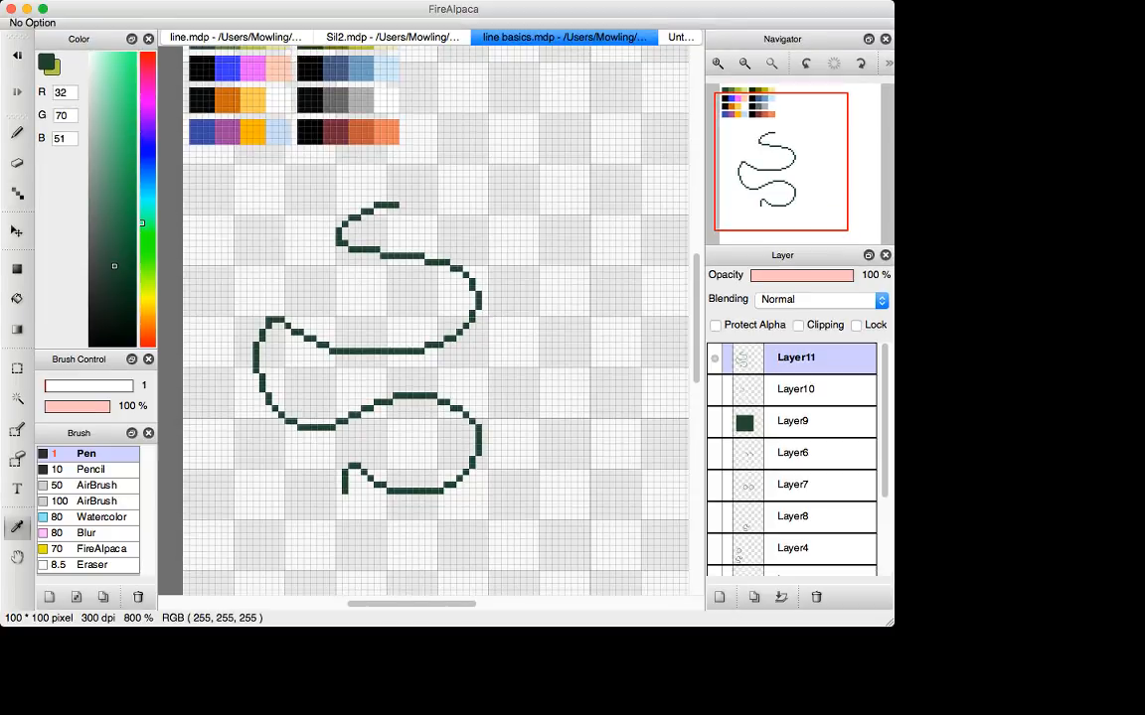
click(228, 96)
click(254, 96)
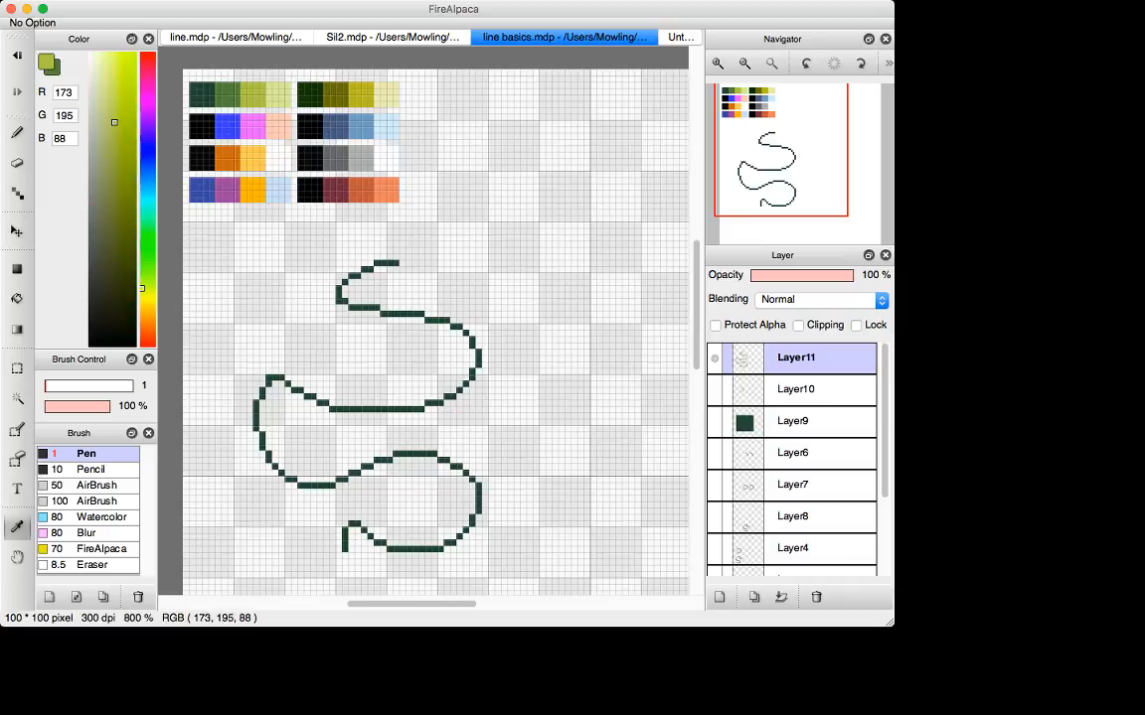
click(227, 95)
key(super+plus)
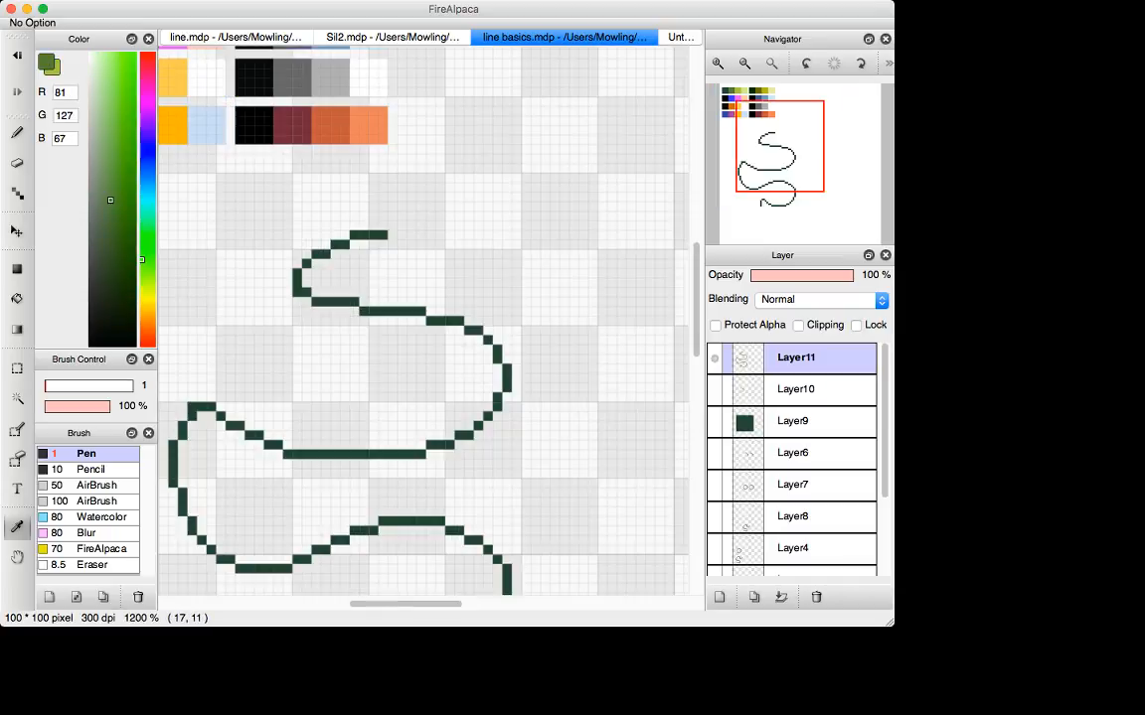
key(d)
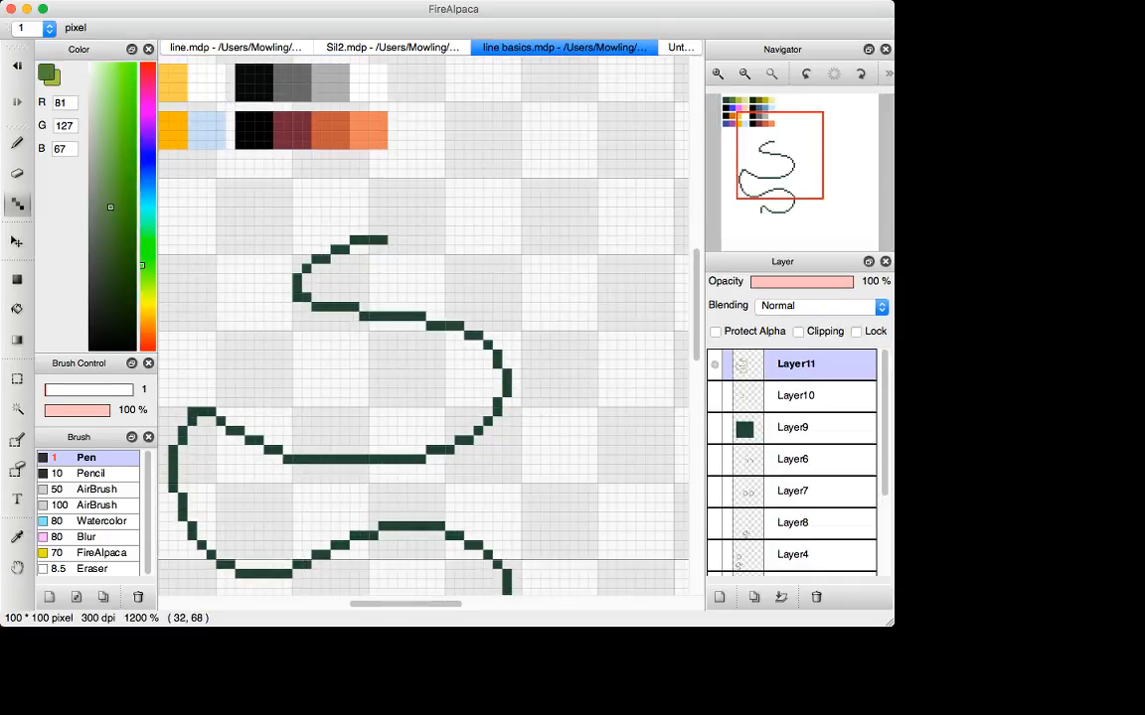
scroll(423, 323, left, 3)
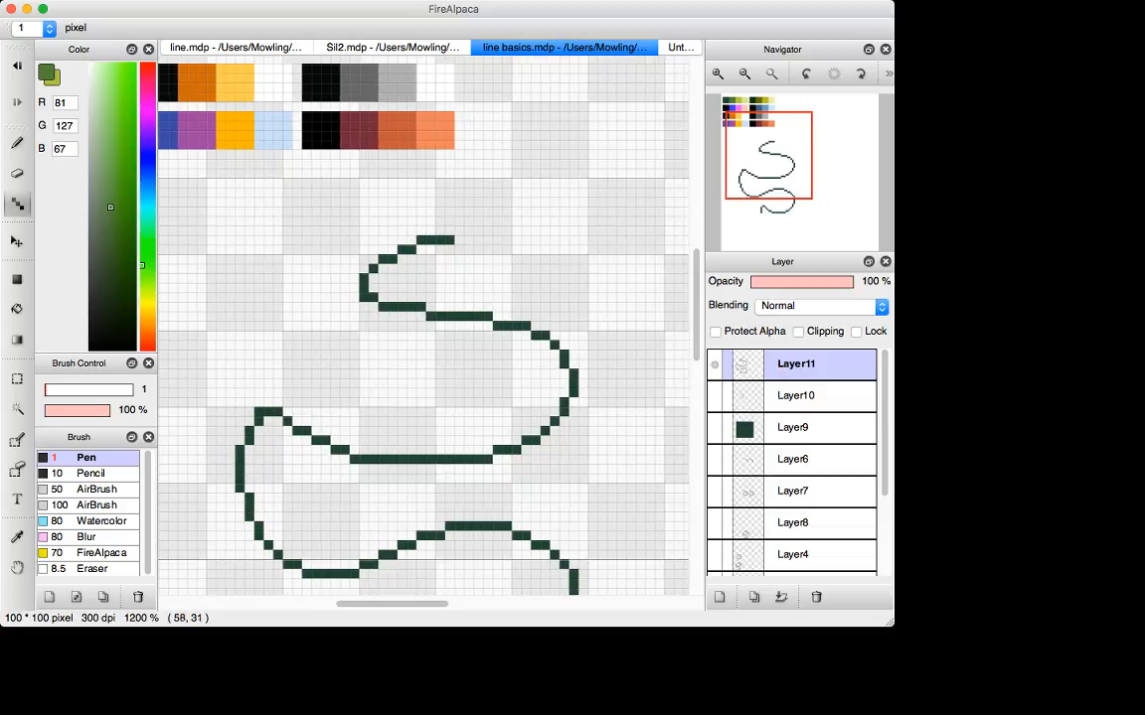
scroll(422, 323, down, 5)
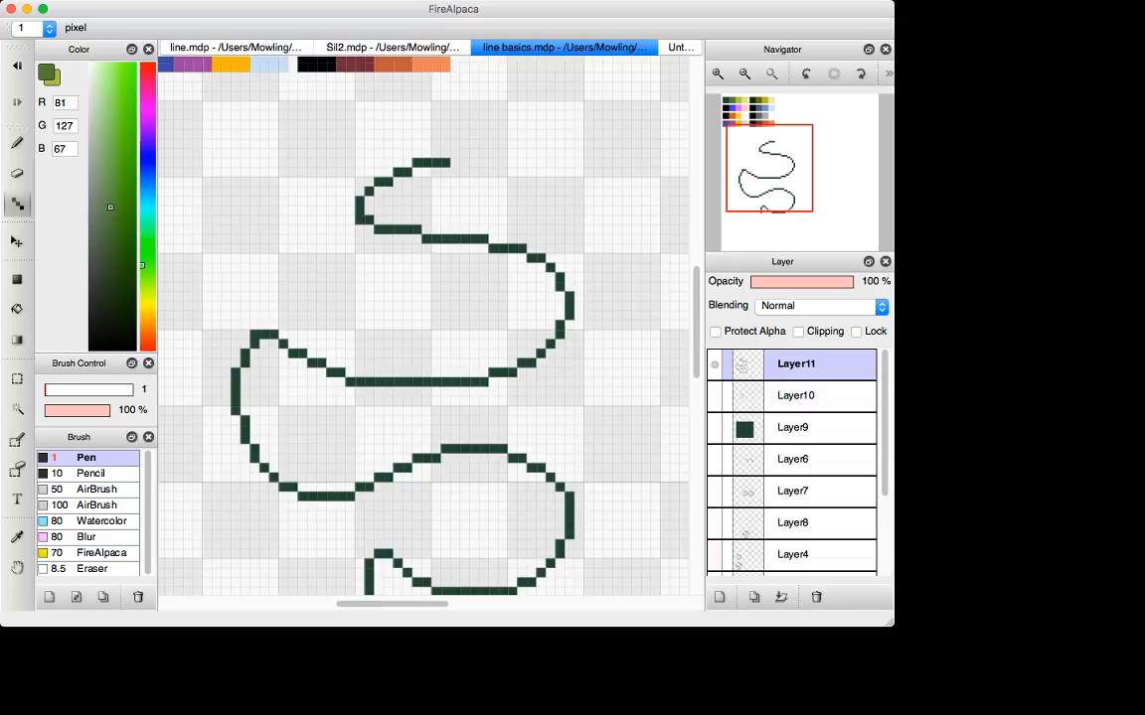
mouse_move(389, 134)
mouse_down()
mouse_move(438, 176)
mouse_move(386, 115)
mouse_move(407, 134)
mouse_move(446, 135)
mouse_up()
key(super+z)
key(super+z)
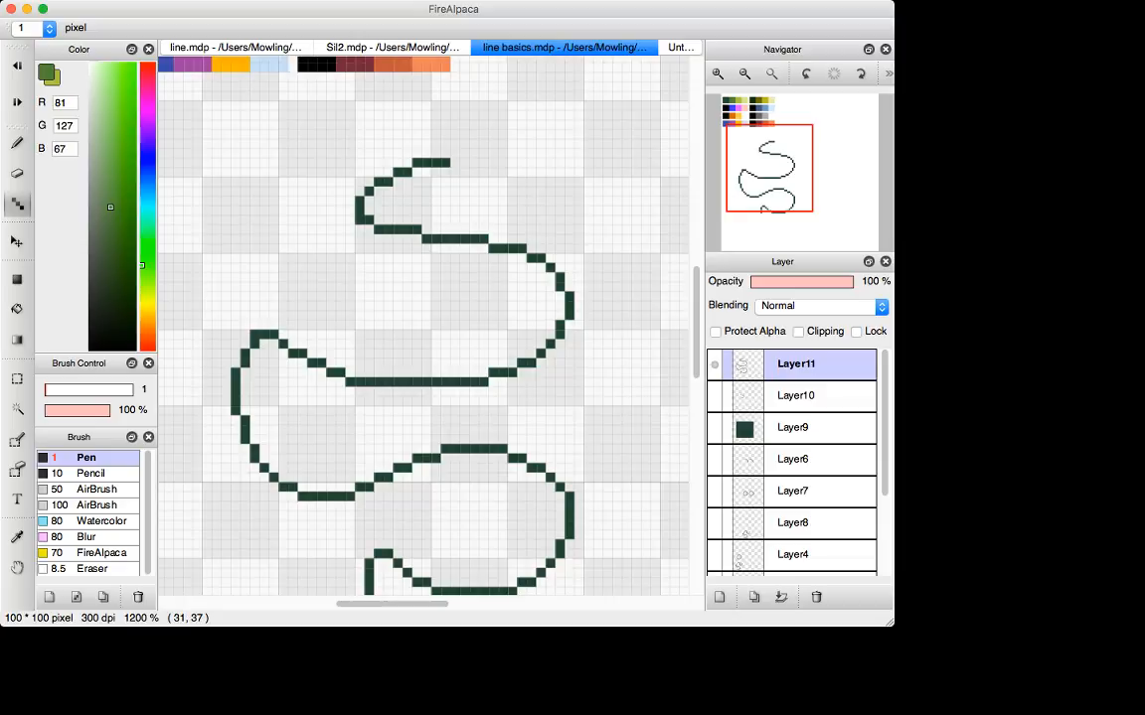
click(421, 230)
key(super+z)
Examine the unshaded dark green curve at a reduced zoom and up close.
key(super+minus)
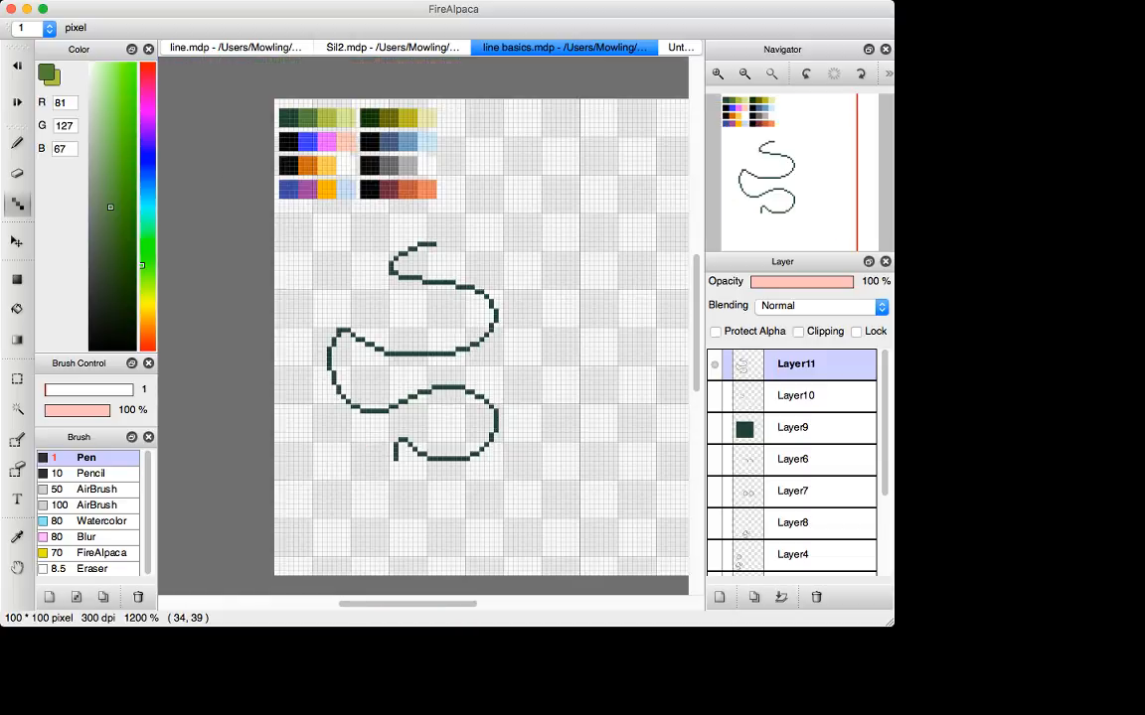
key(super+minus)
key(super+minus)
key(super+minus)
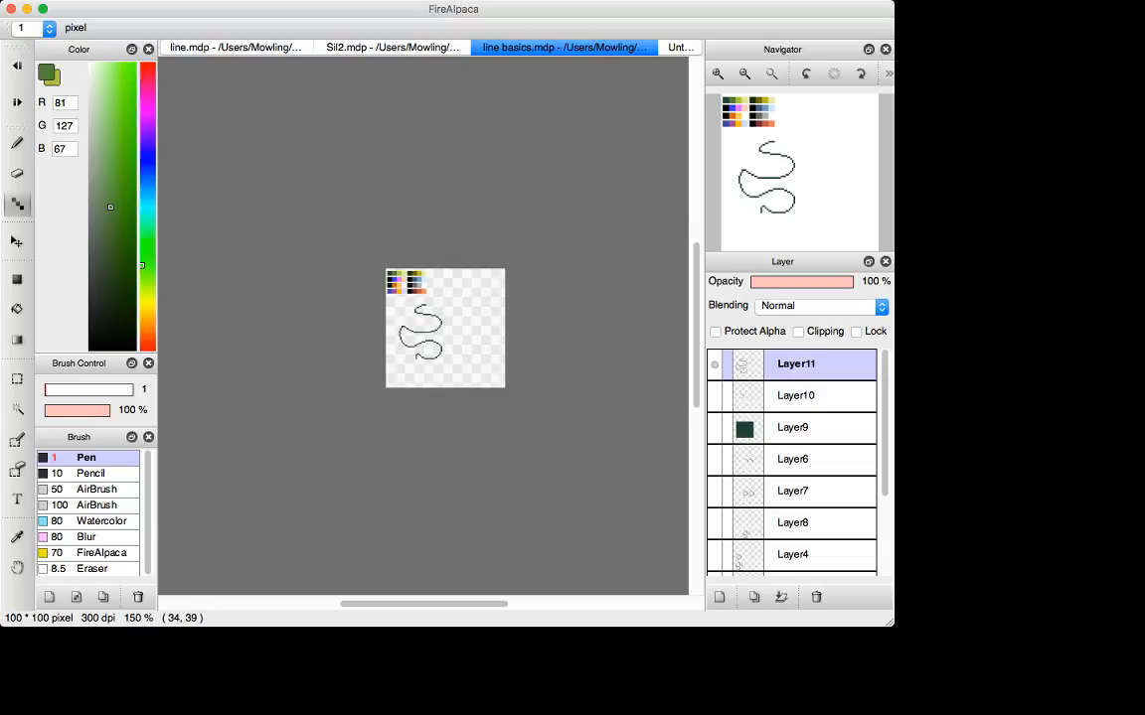
key(super+plus)
key(super+plus)
key(super+plus)
key(super+plus)
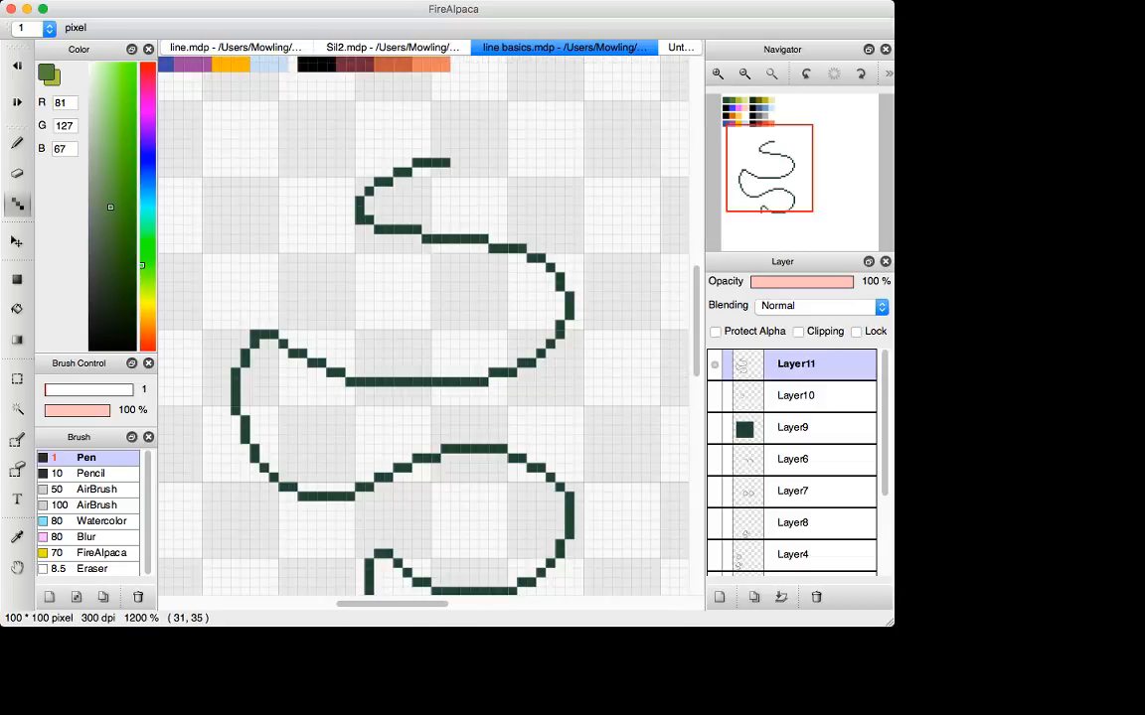
Soften the first stair-step after the curve's upper bend with green (81, 127, 67) pixels flanked by yellow-green (173, 195, 88).
mouse_move(385, 188)
mouse_down()
mouse_move(336, 233)
mouse_move(479, 211)
mouse_move(360, 199)
mouse_up()
key(super+z)
click(422, 229)
click(114, 131)
drag(417, 234, 425, 231)
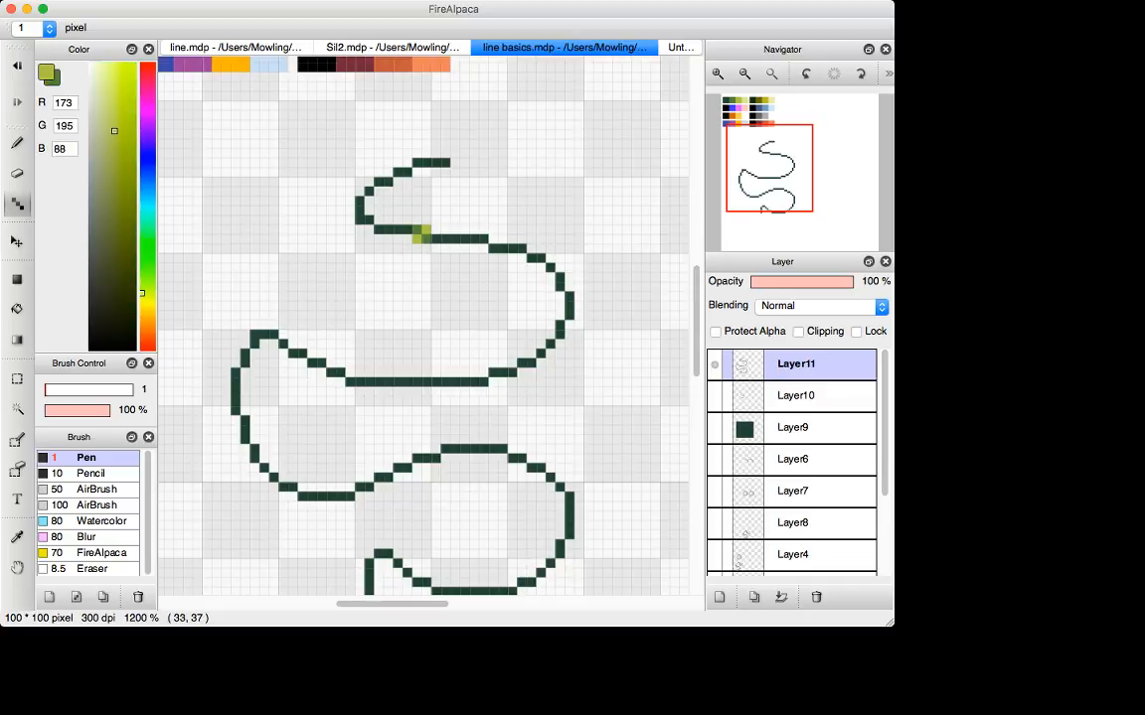
key(x)
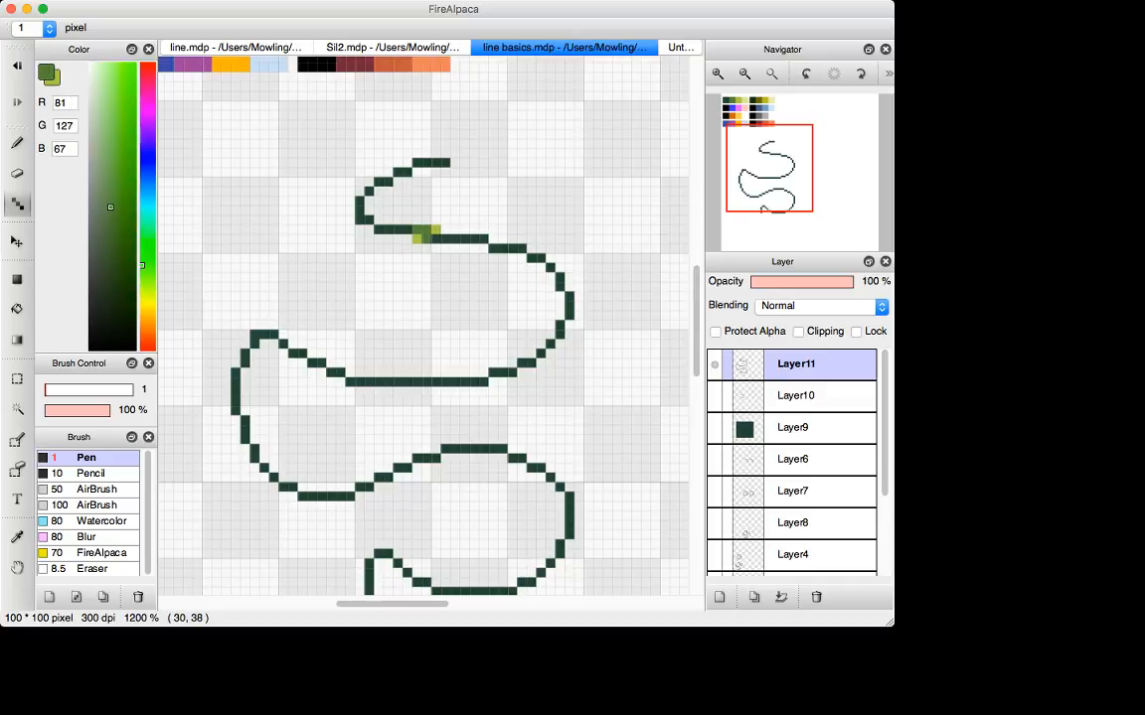
key(x)
click(406, 240)
key(x)
Paint green (81, 127, 67) pixels over the second stair-step after the curve's upper bend.
key(x)
click(488, 238)
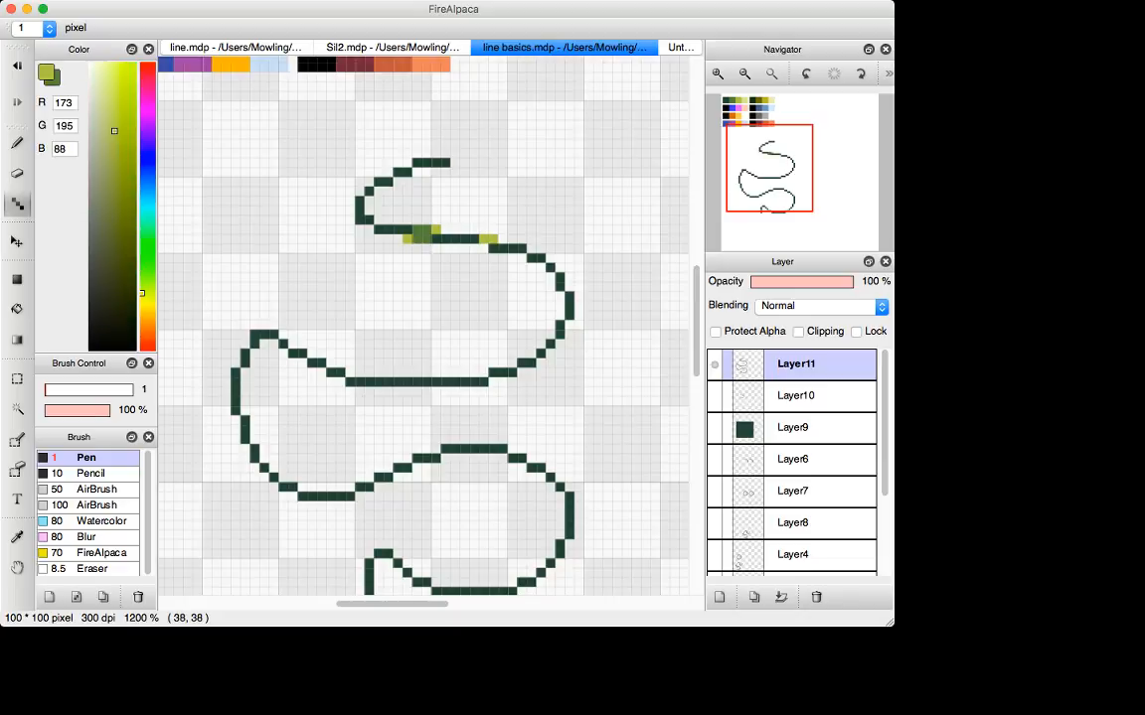
key(super+z)
key(x)
drag(484, 239, 493, 248)
key(x)
key(x)
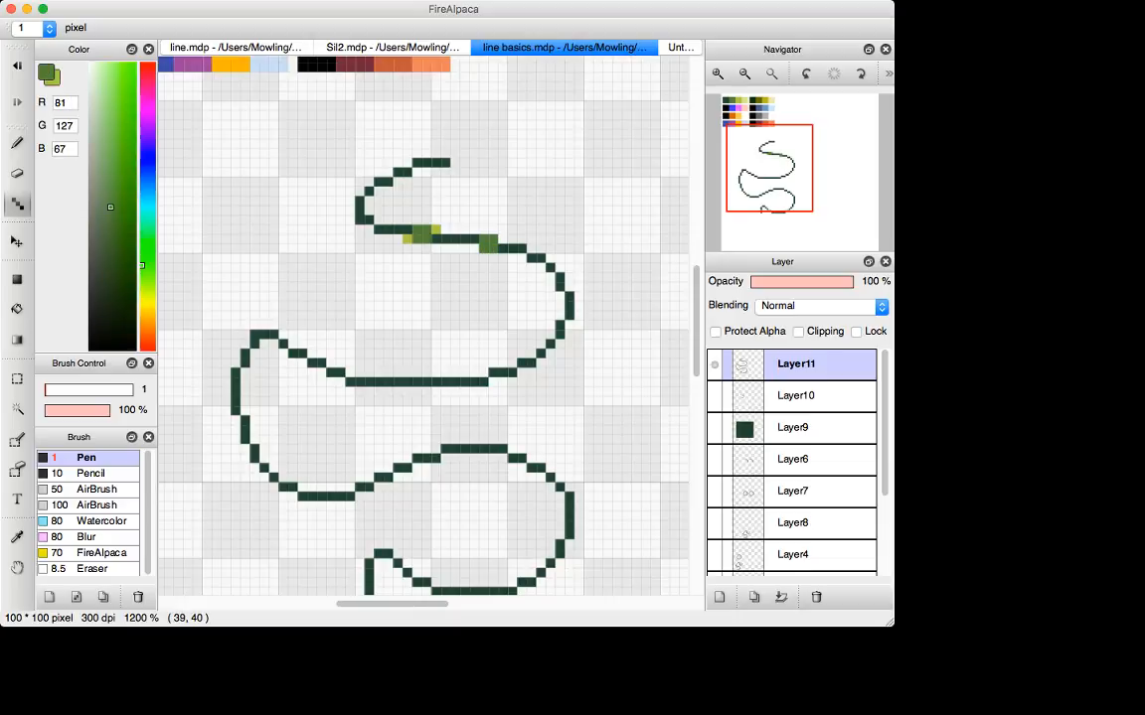
Flank the second stair-step's green pixels with a yellow-green (173, 195, 88) pixel on either side.
key(x)
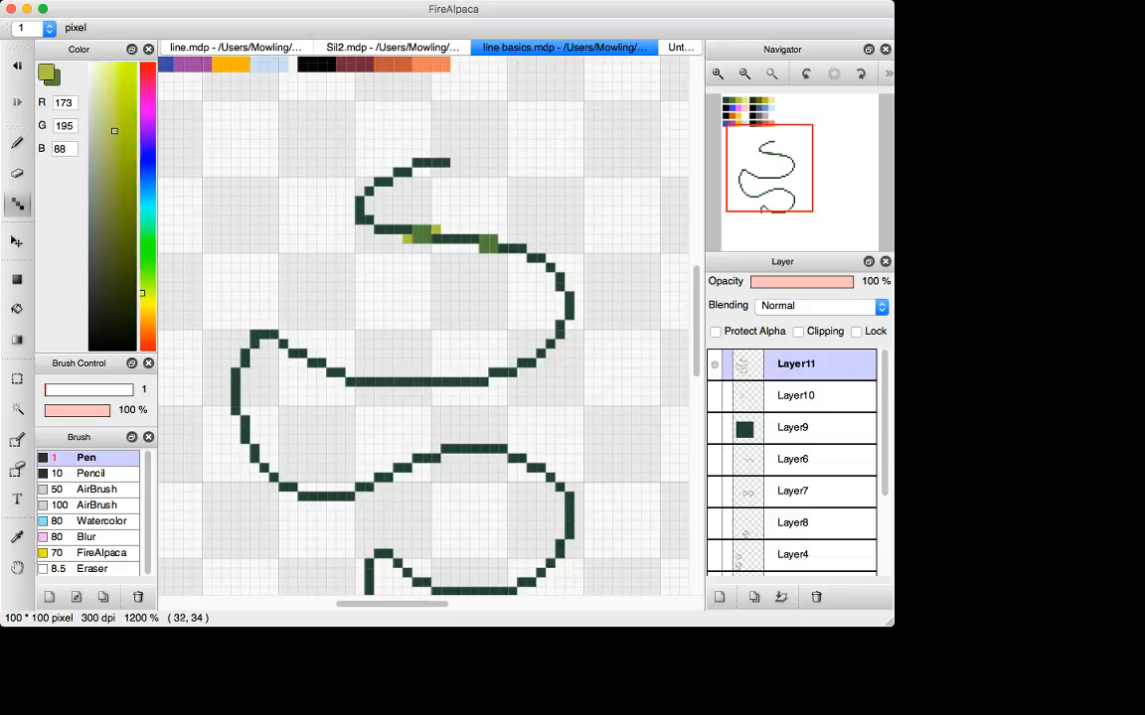
key(x)
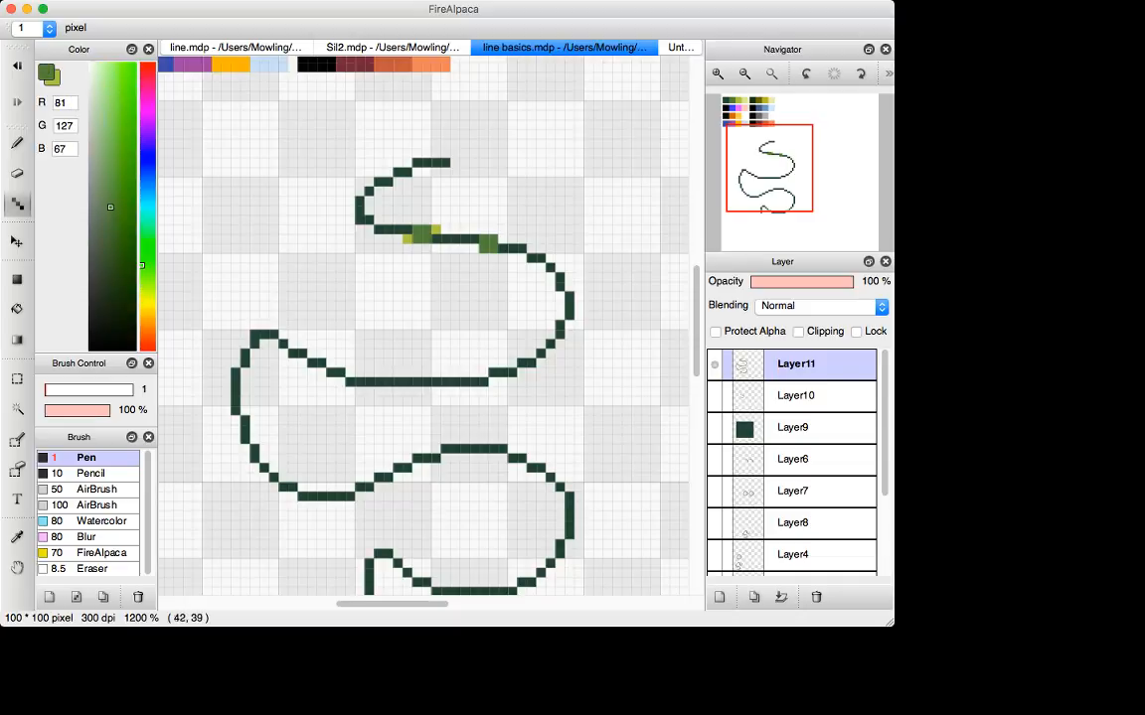
key(x)
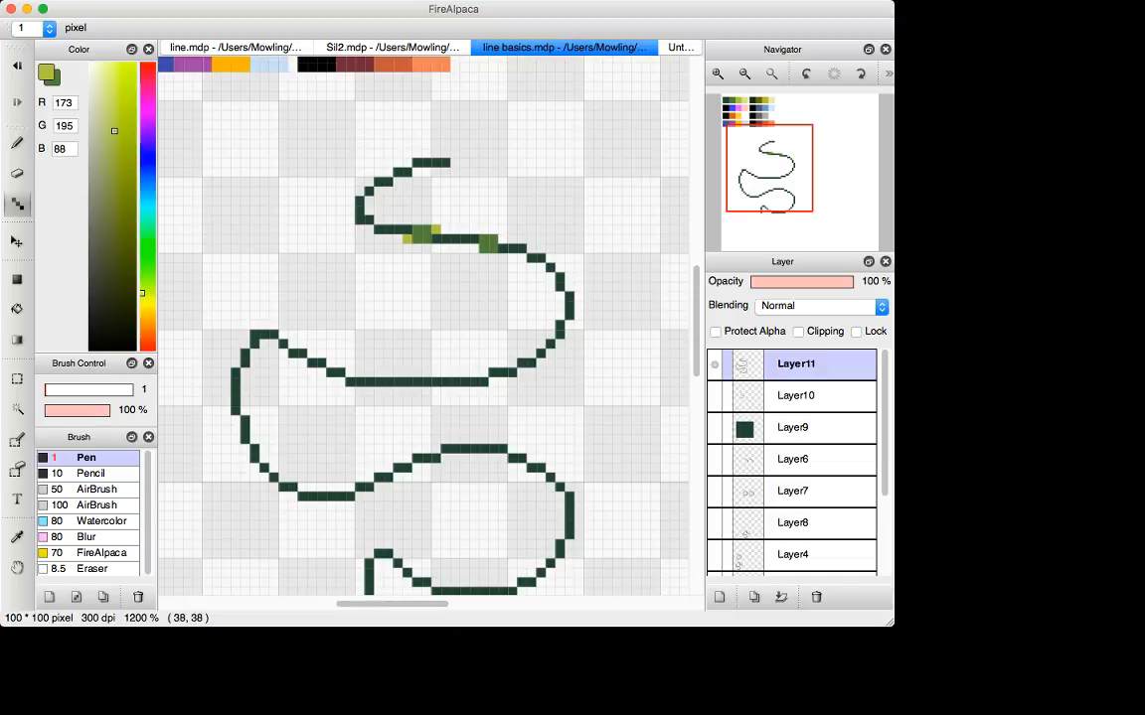
key(x)
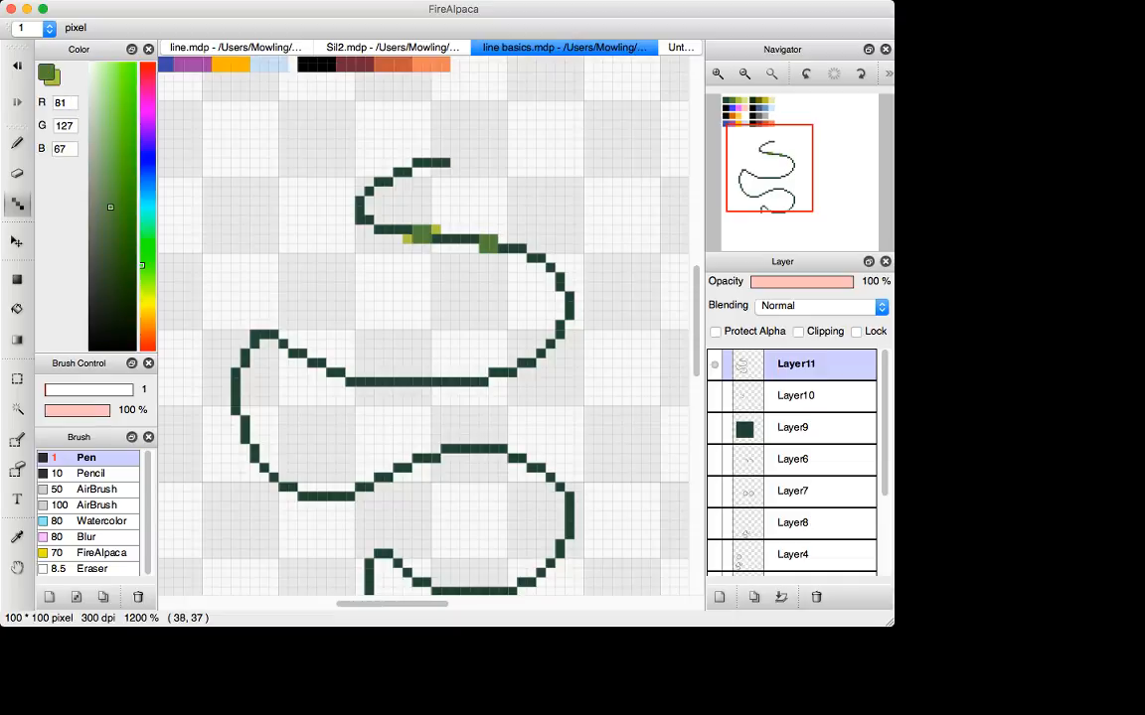
drag(484, 220, 485, 219)
key(ctrl+z)
key(x)
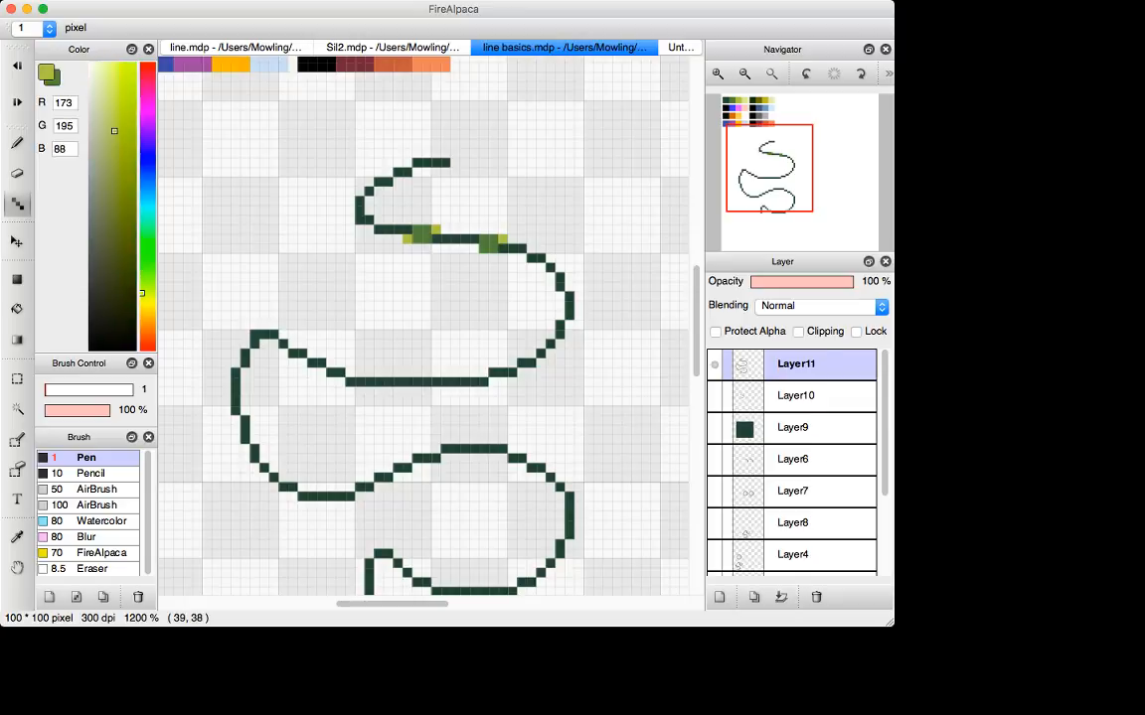
click(474, 248)
Examine how the two softened stair-steps read at actual size and up close.
key(super+minus)
key(super+minus)
key(super+minus)
key(super+minus)
key(super+minus)
key(super+minus)
key(super+minus)
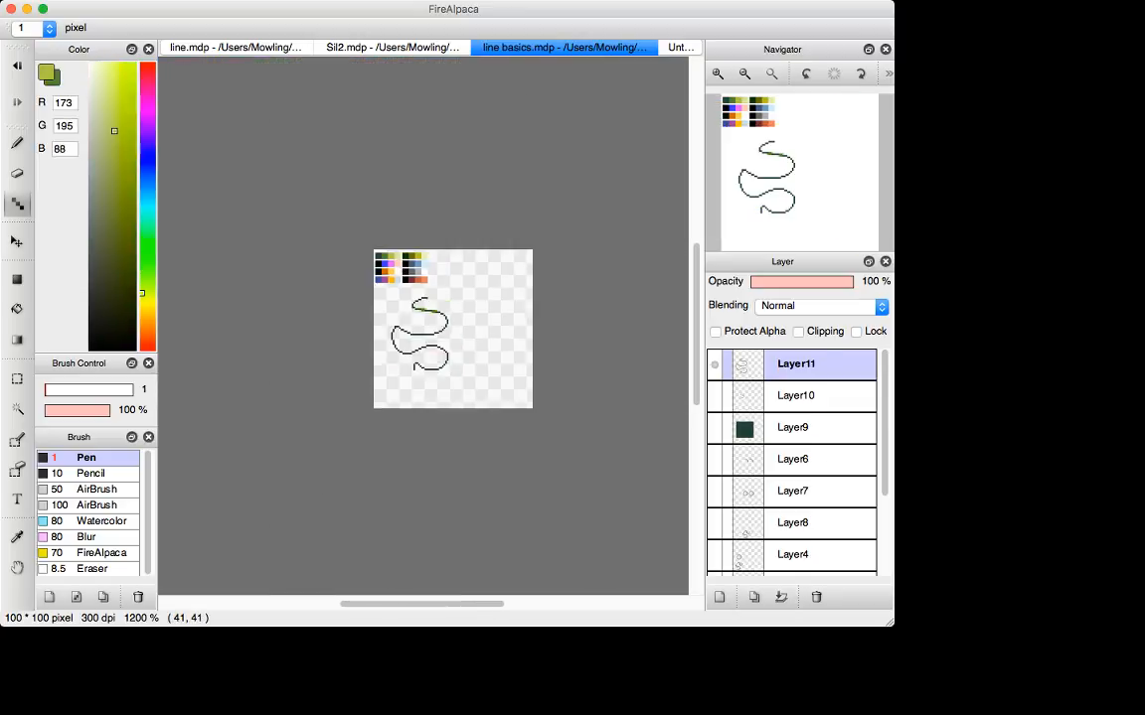
key(super+plus)
key(super+plus)
key(super+plus)
key(super+plus)
key(super+plus)
key(super+plus)
key(super+plus)
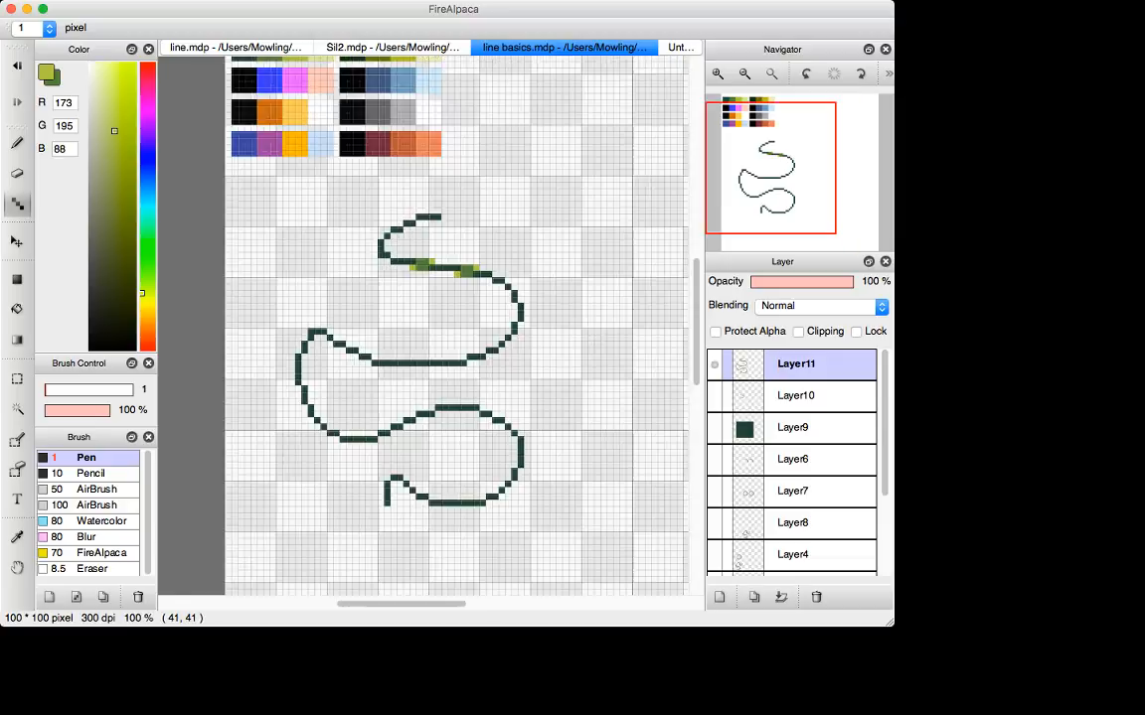
Shorten the upper blend on both softened stair-steps by erasing the outer pixels and placing yellow-green (173, 195, 88) one pixel closer.
key(e)
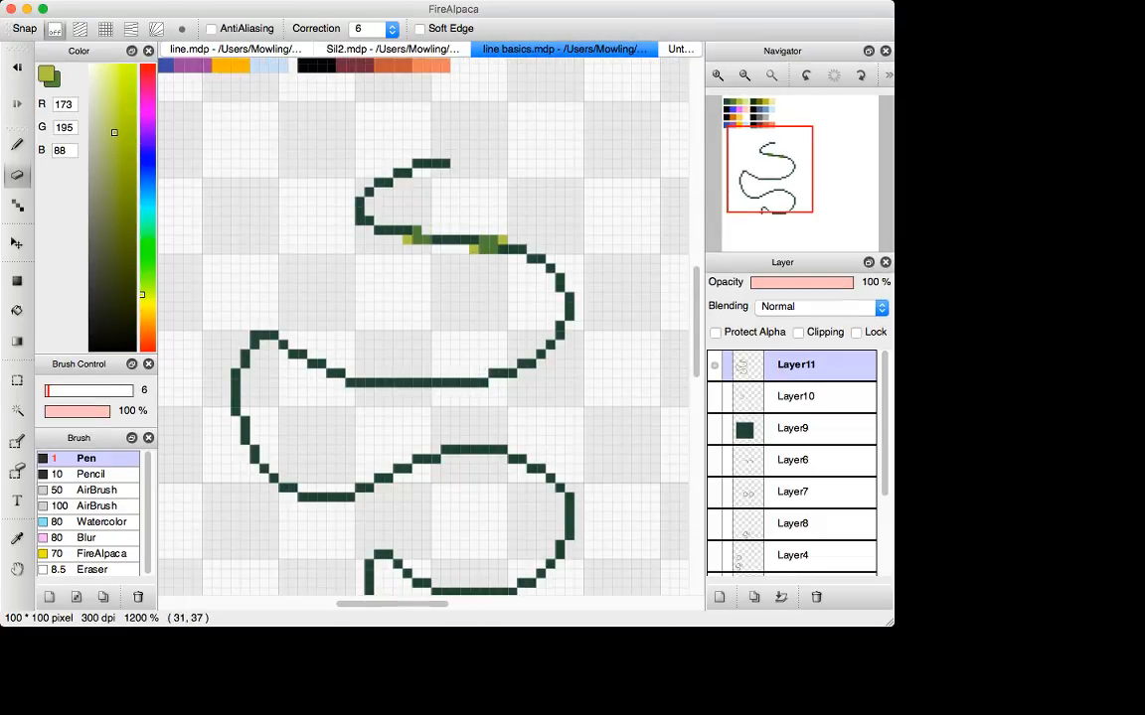
key(d)
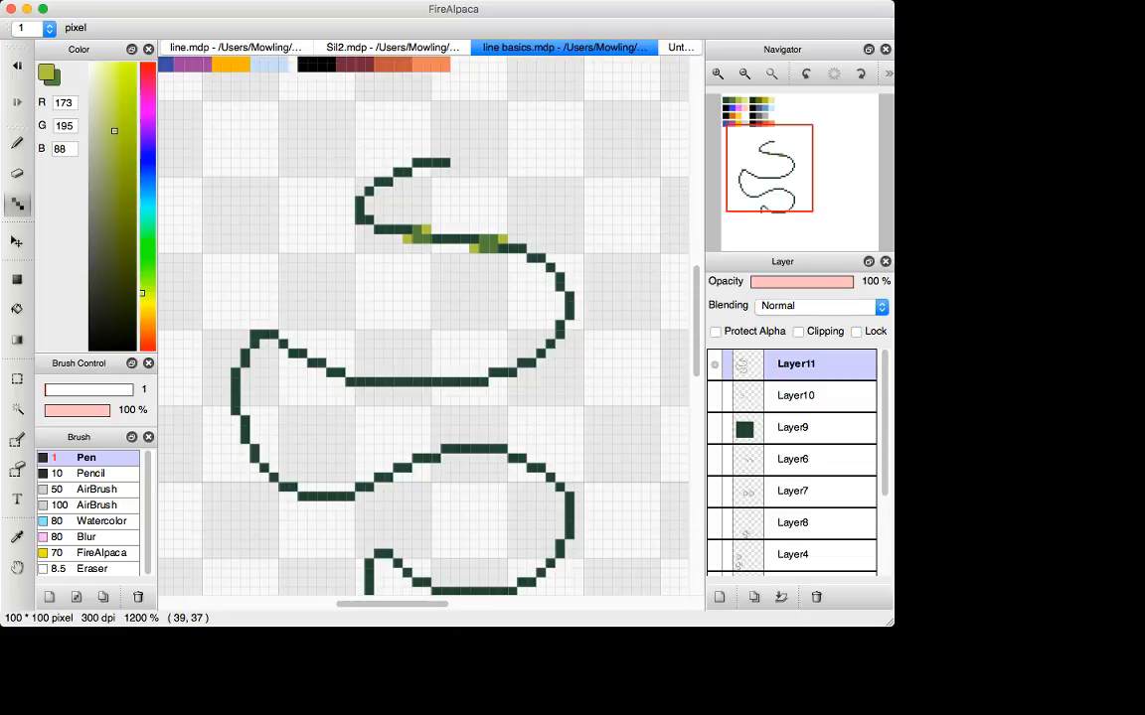
key(e)
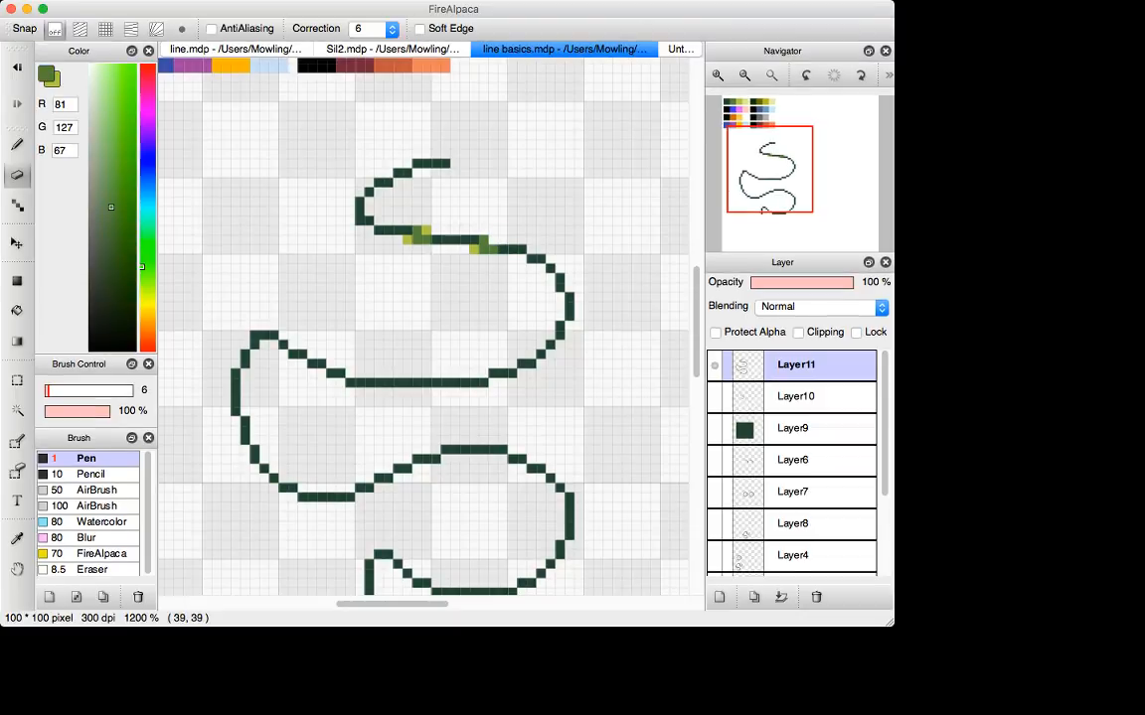
key(d)
Compare the shortened blends on the two stair-steps at actual size and enlarged.
key(super+minus)
key(super+minus)
key(super+minus)
key(super+minus)
key(super+minus)
key(super+minus)
key(super+minus)
key(super+minus)
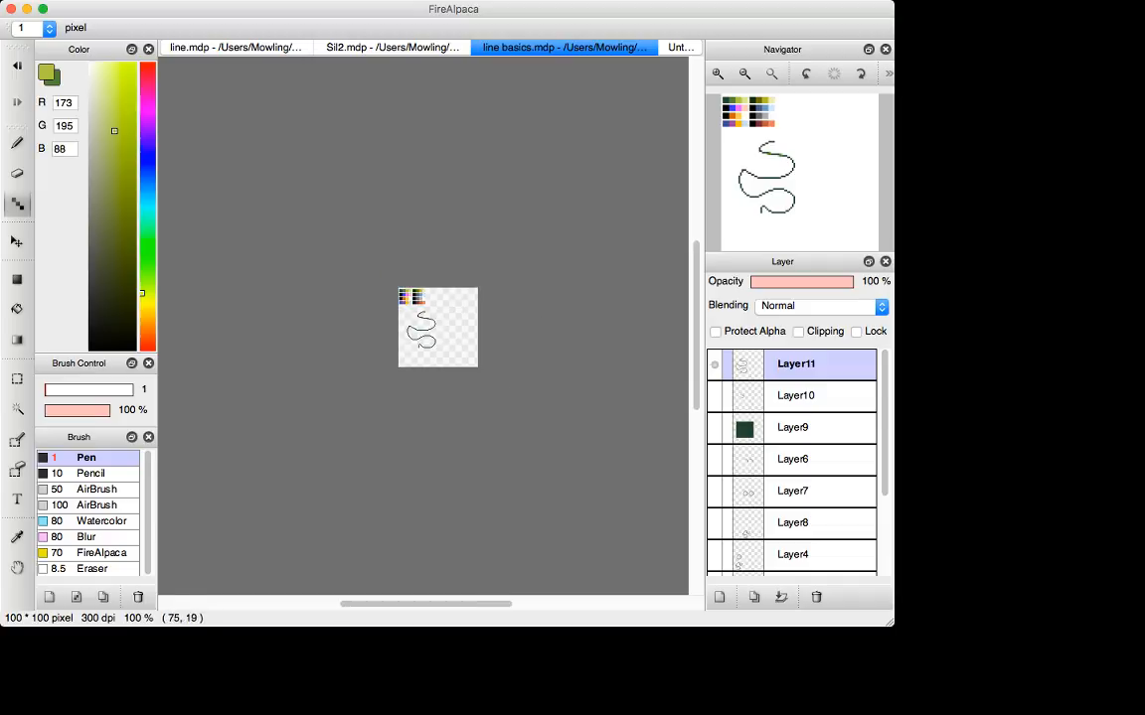
key(super+plus)
key(super+plus)
key(super+plus)
key(super+plus)
key(super+plus)
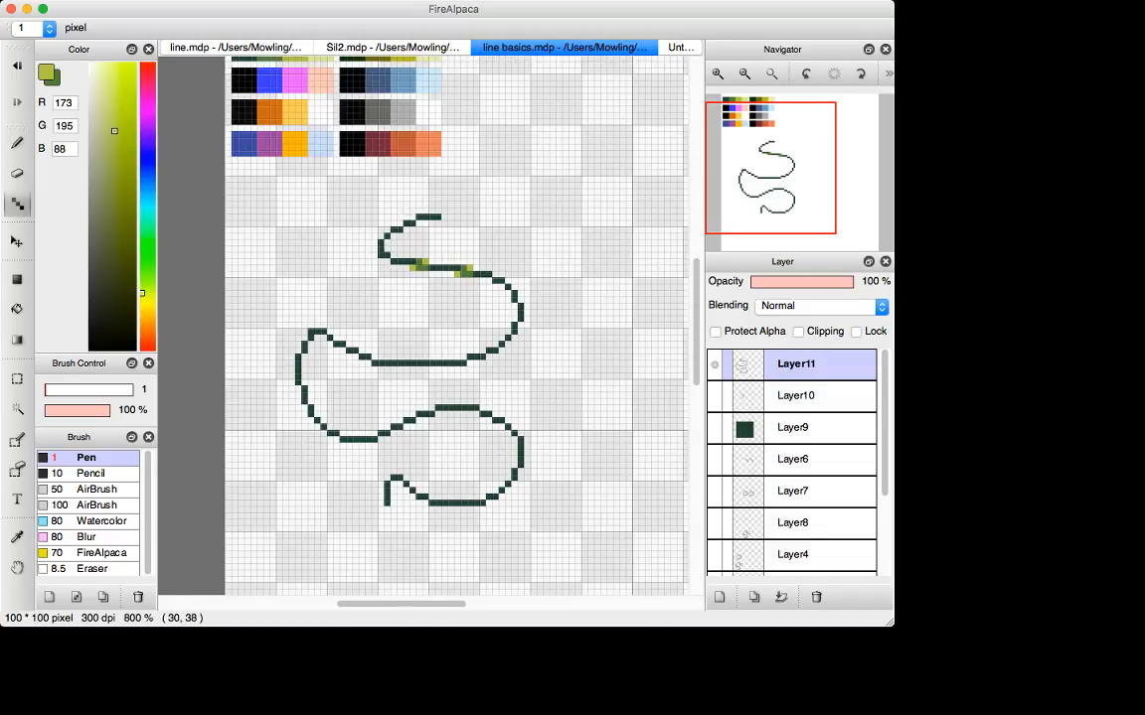
key(super+plus)
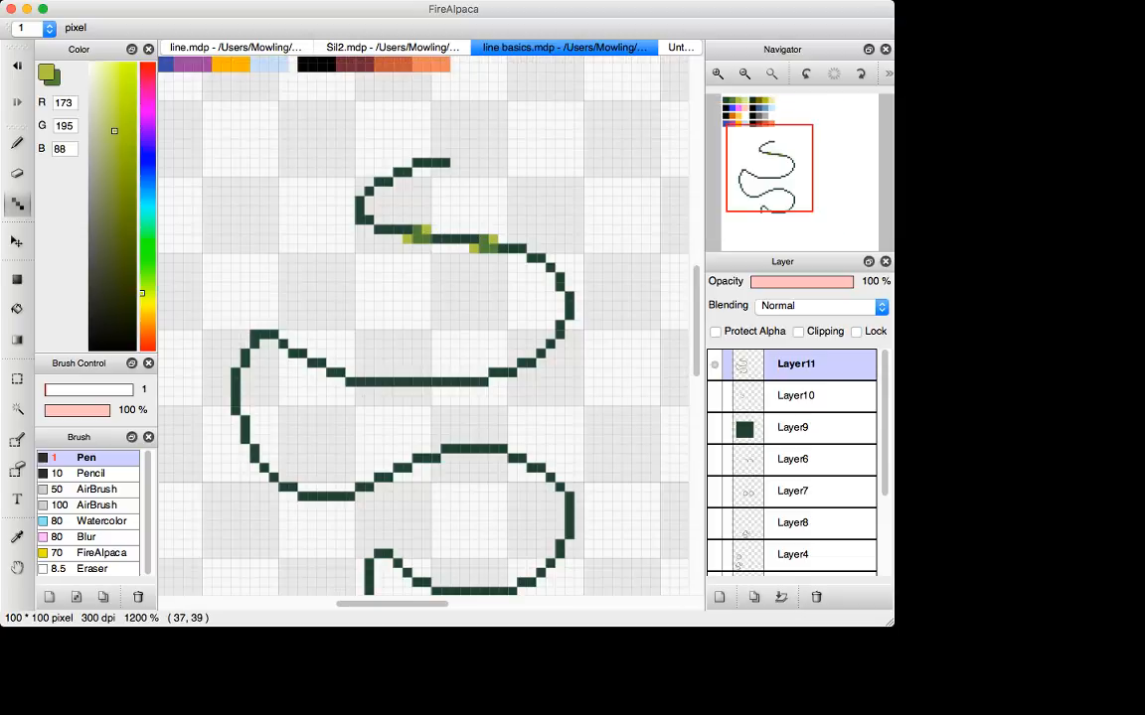
Extend the lower side of the second stair-step's blend with another yellow-green (173, 195, 88) pixel beside the remaining green one.
key(x)
key(x)
click(484, 249)
click(493, 248)
key(x)
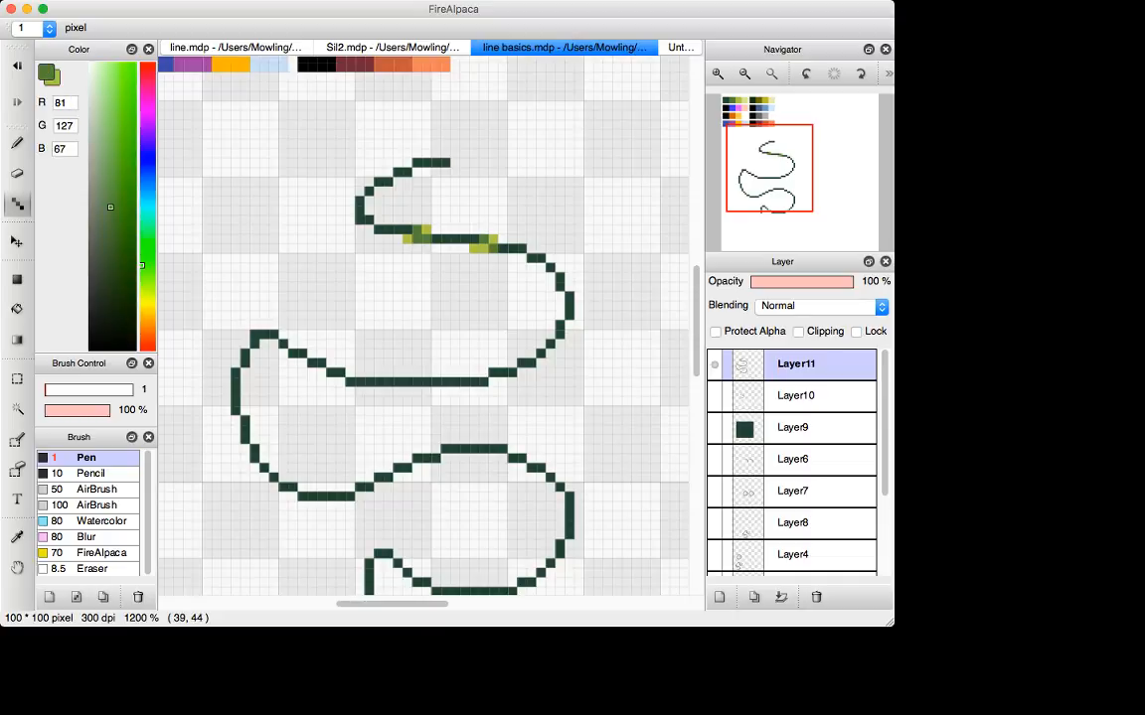
Examine the second stair-step's lower yellow-green blend at actual size and up close.
key(super+minus)
key(super+minus)
key(super+minus)
key(super+minus)
key(super+minus)
key(super+minus)
key(super+minus)
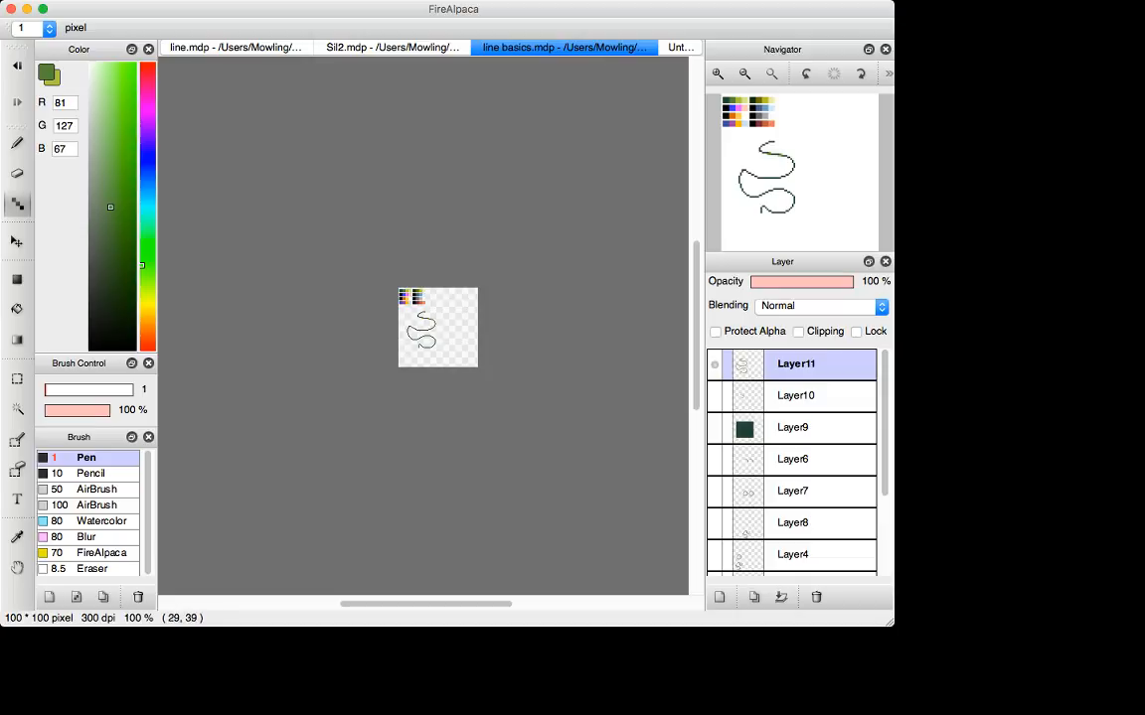
key(super+plus)
key(super+plus)
key(super+plus)
key(super+plus)
key(super+plus)
key(super+plus)
key(super+plus)
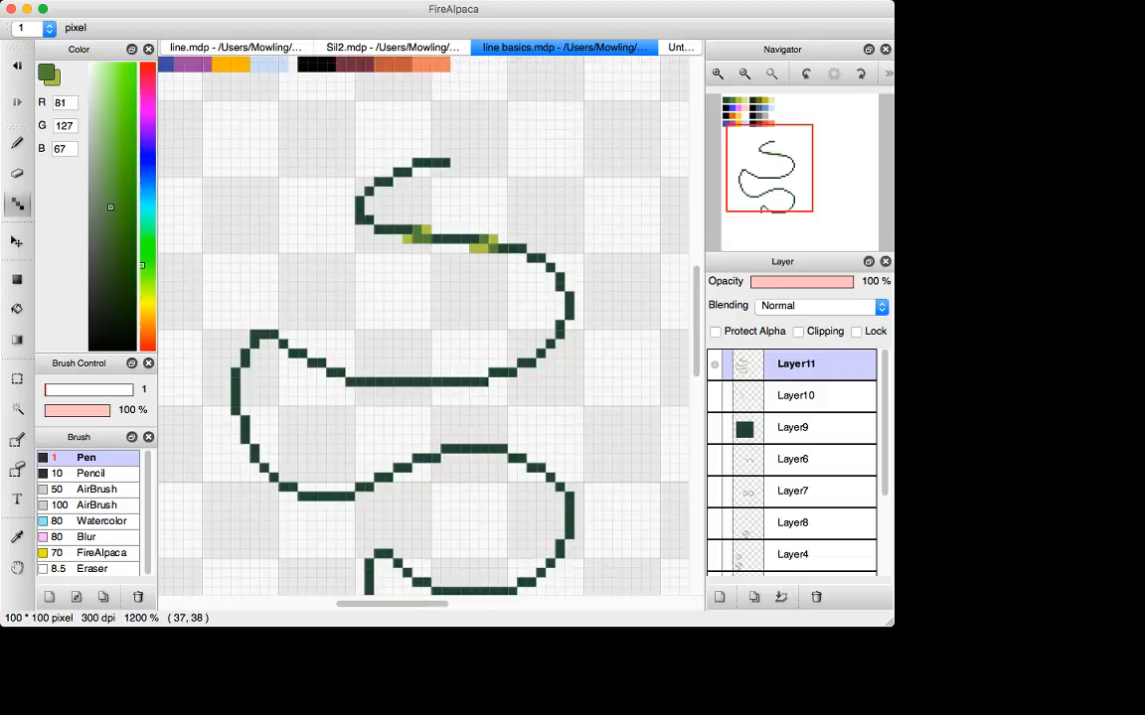
Erase the outermost lower yellow-green pixel of the second stair-step and make yellow-green (173, 195, 88) the active pixel color.
key(e)
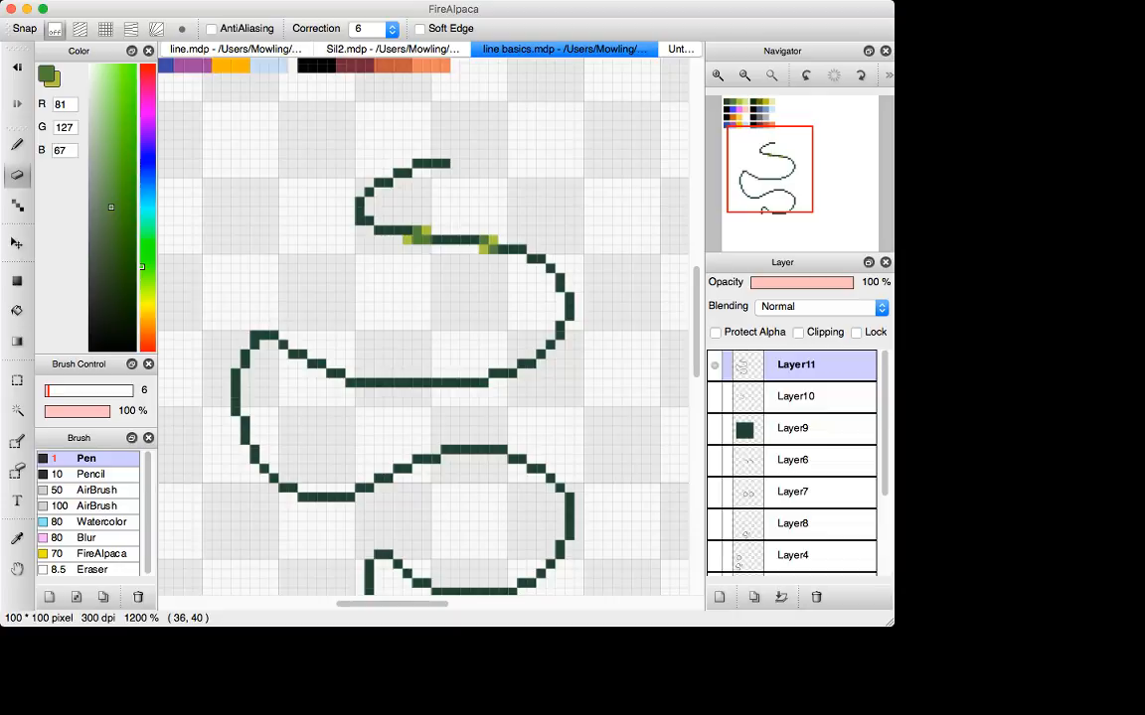
click(474, 251)
key(d)
key(x)
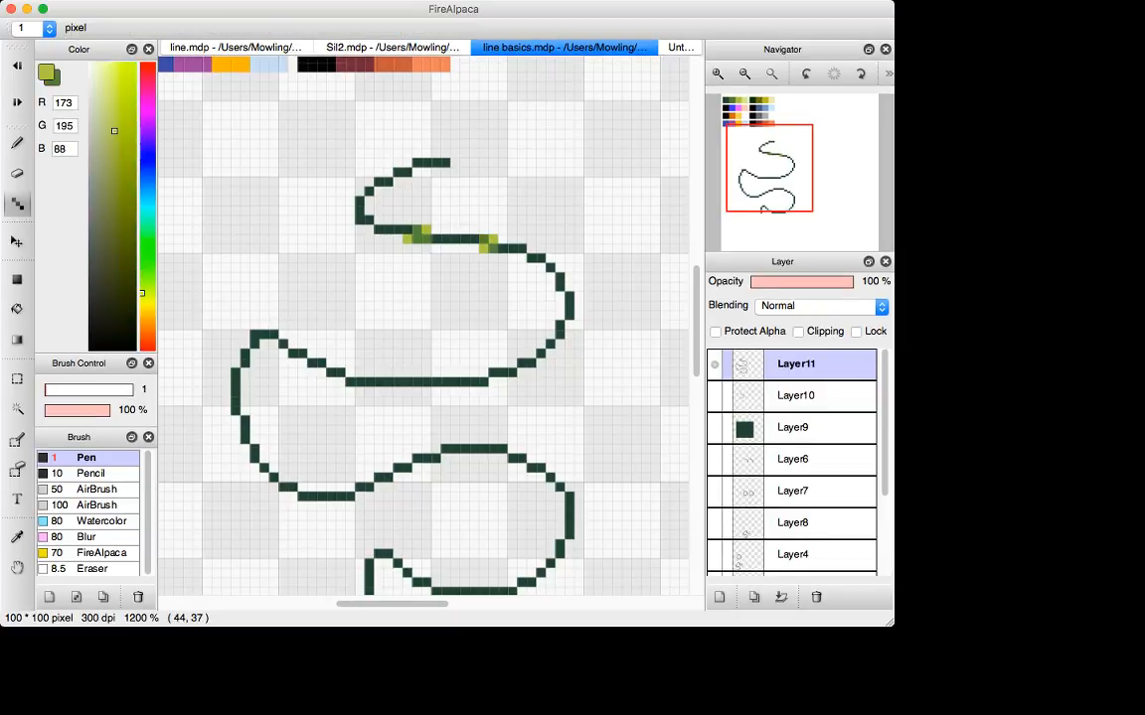
Check the trimmed second stair-step against the whole curve at actual size.
key(super+minus)
key(super+minus)
key(super+minus)
key(super+minus)
key(super+minus)
key(super+minus)
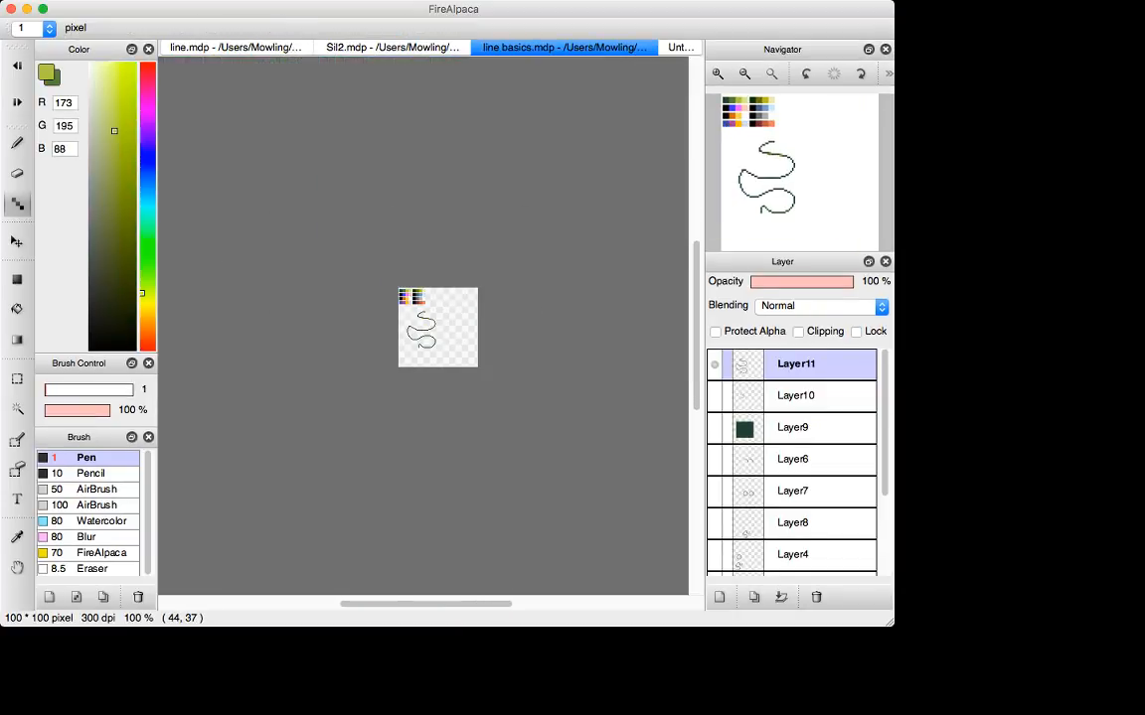
key(super+plus)
key(super+plus)
key(super+plus)
key(super+plus)
key(super+plus)
key(super+plus)
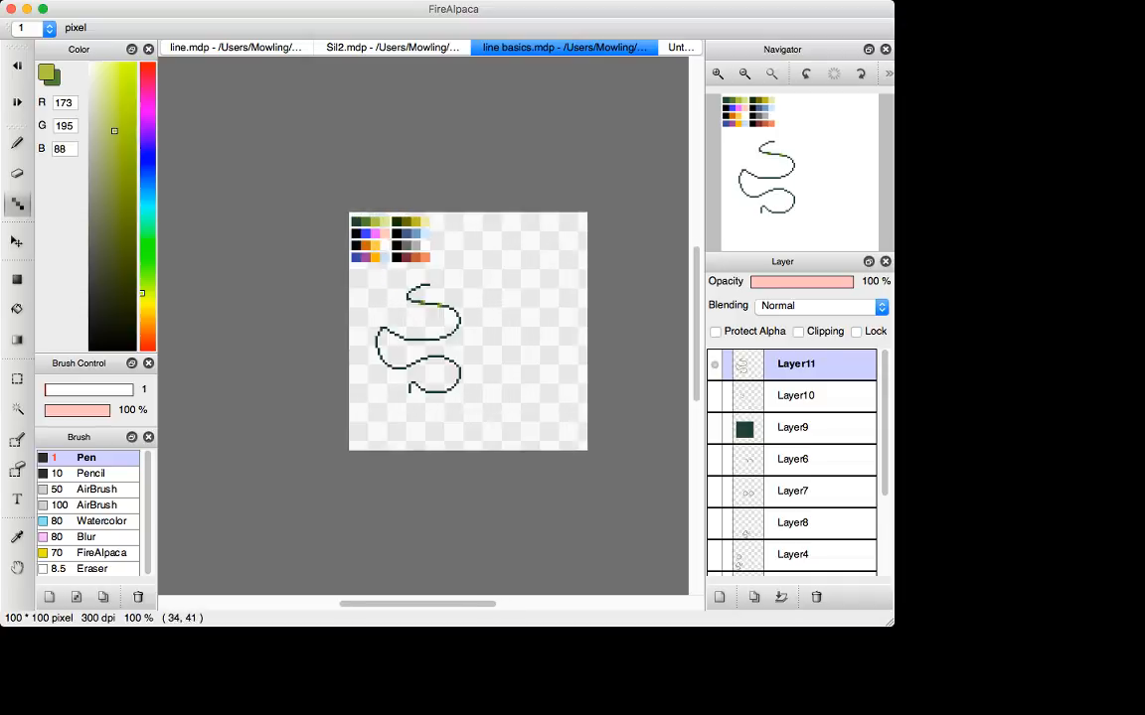
Recolor the second stair-step's upper corner pixel yellow-green (173, 195, 88) and the dark pixel before it green (81, 127, 67).
key(x)
key(x)
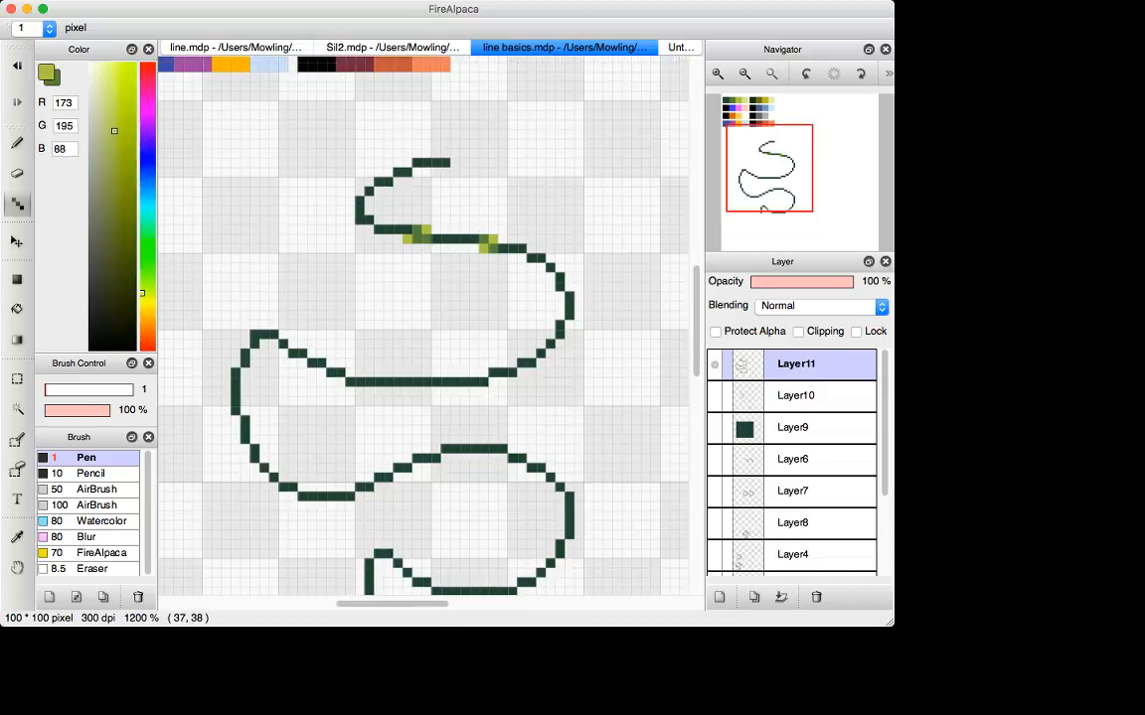
key(x)
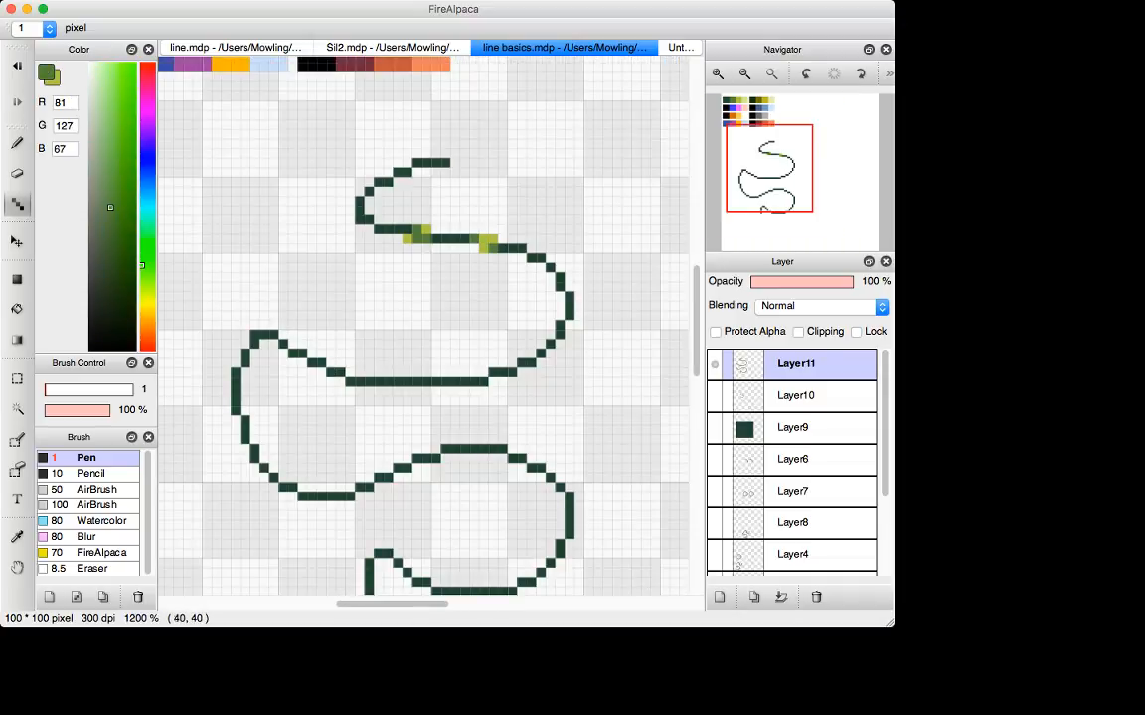
Inspect the recolored second stair-step at actual size and at 800% zoom.
key(super+minus)
key(super+minus)
key(super+minus)
key(super+minus)
key(super+minus)
key(super+minus)
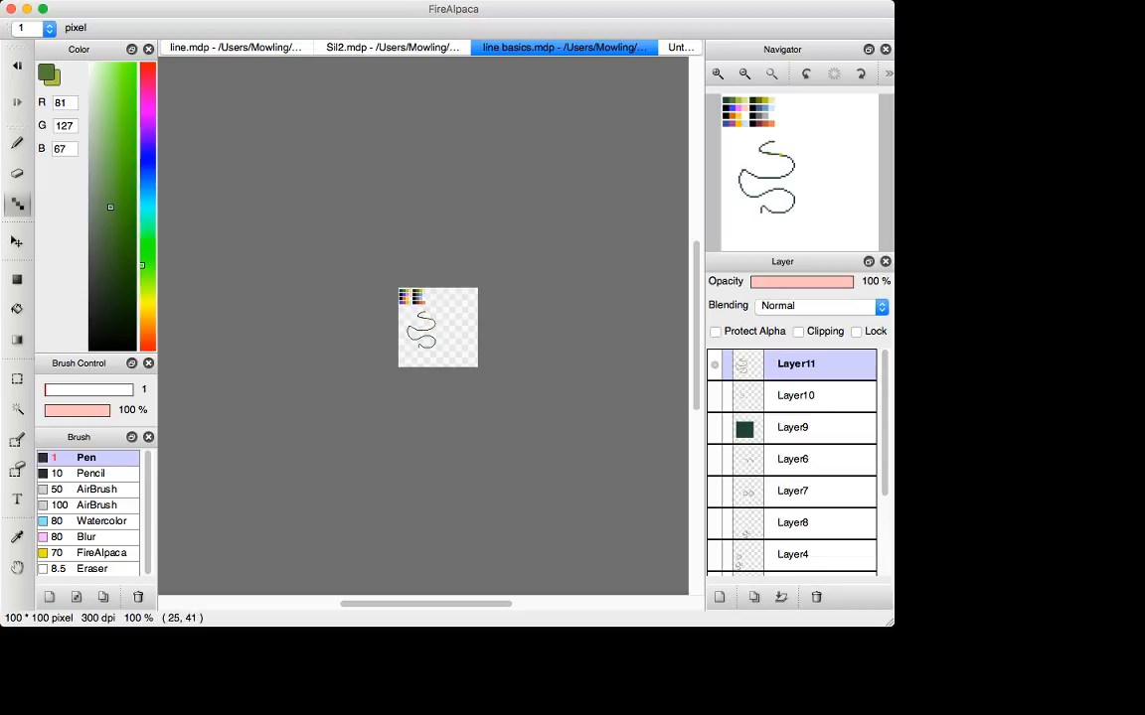
key(super+Tab)
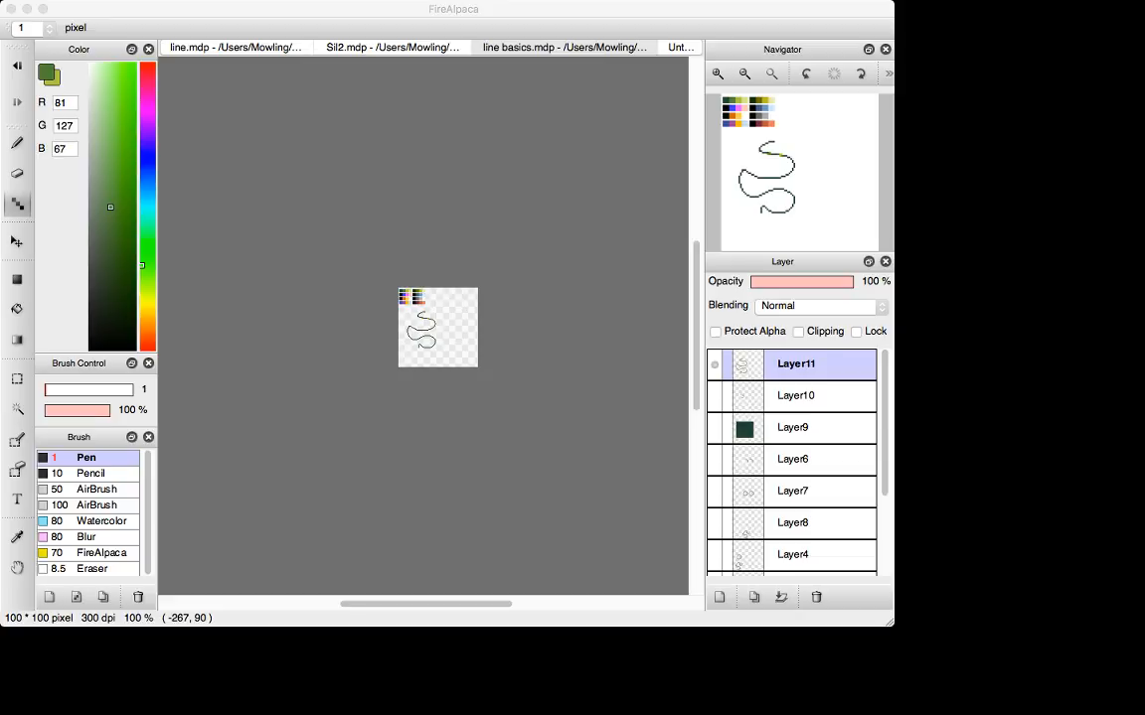
click(186, 359)
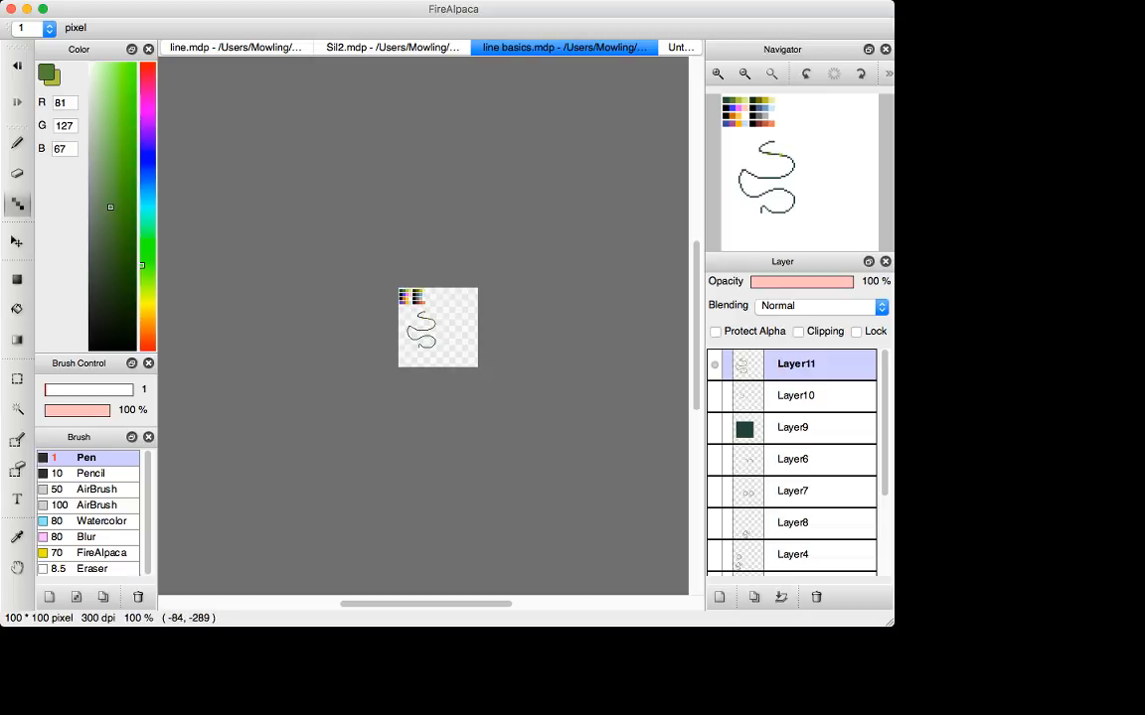
key(super+plus)
key(super+plus)
key(super+plus)
key(super+plus)
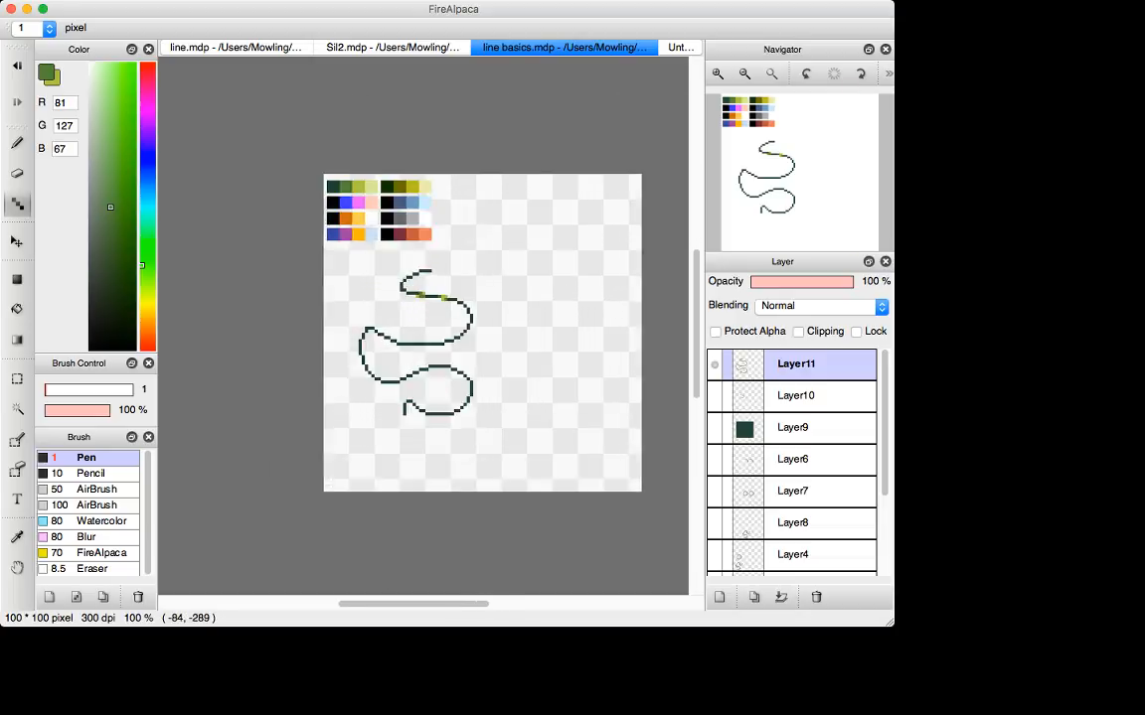
key(super+plus)
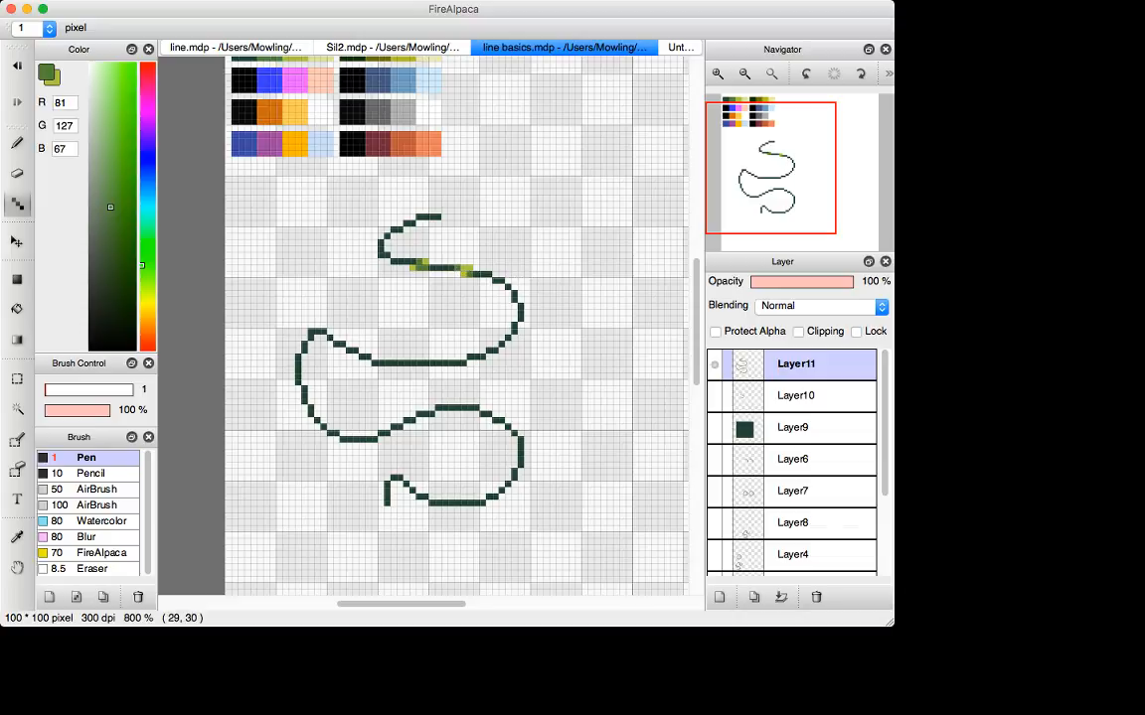
Soften the steps near the curve's upper end and the underside of its first bend with green (81, 127, 67) and yellow-green (173, 195, 88) pixels.
key(x)
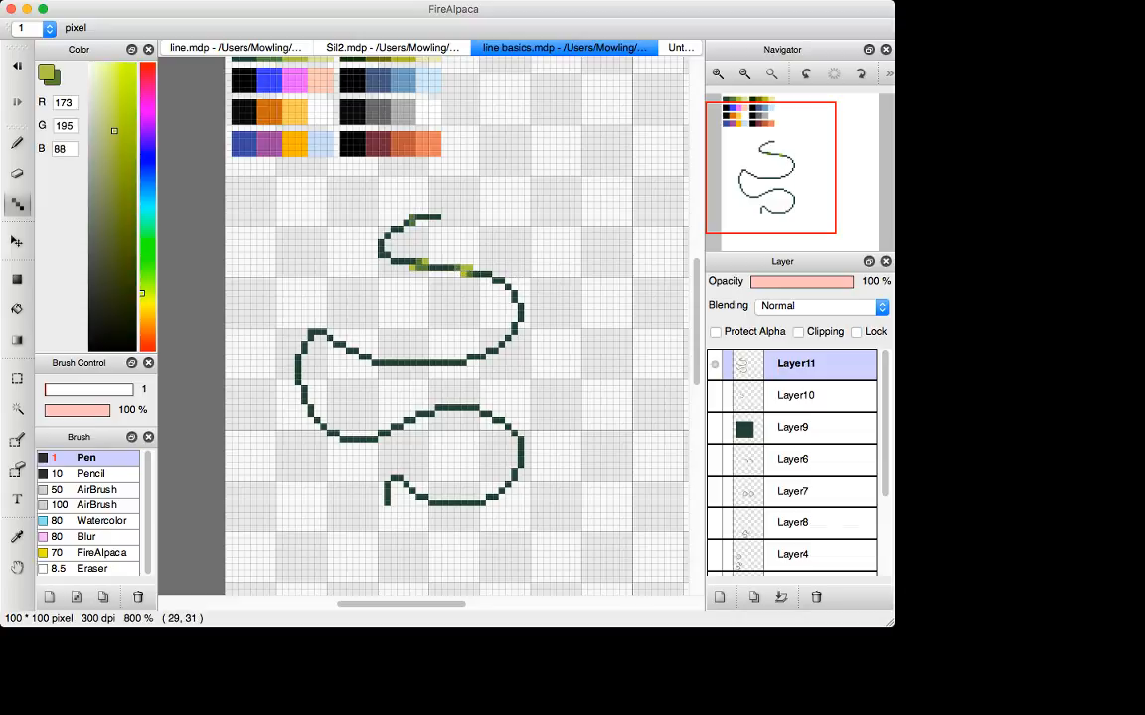
click(398, 227)
click(411, 219)
key(x)
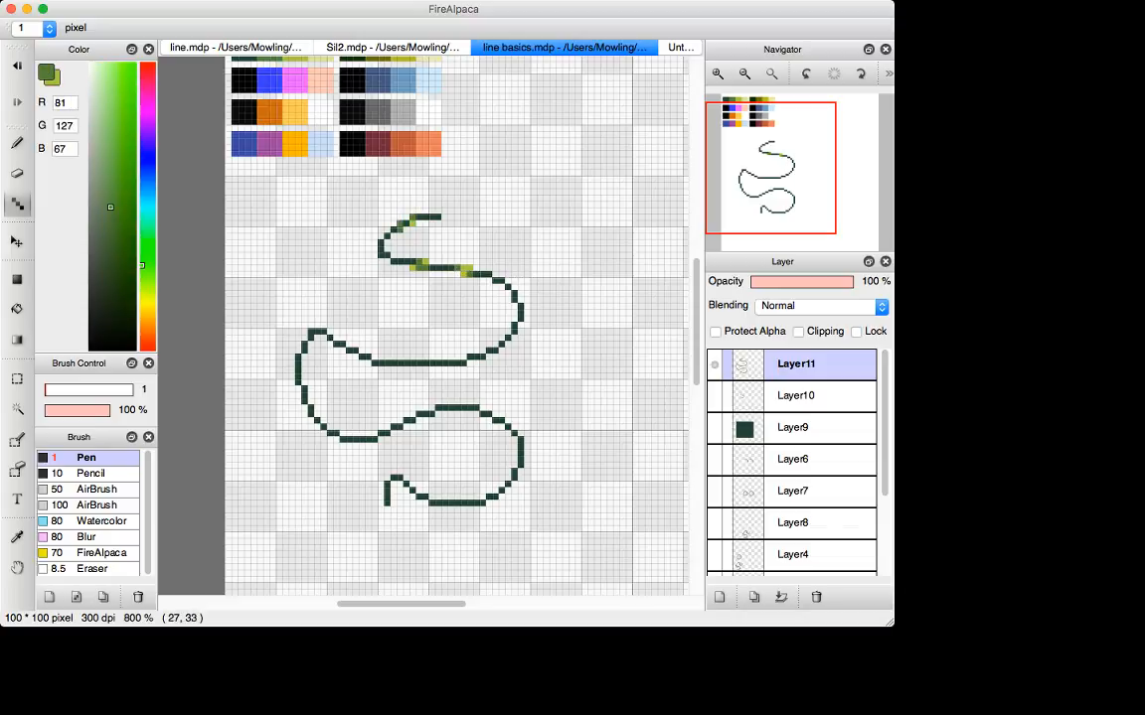
key(x)
key(x)
key(x)
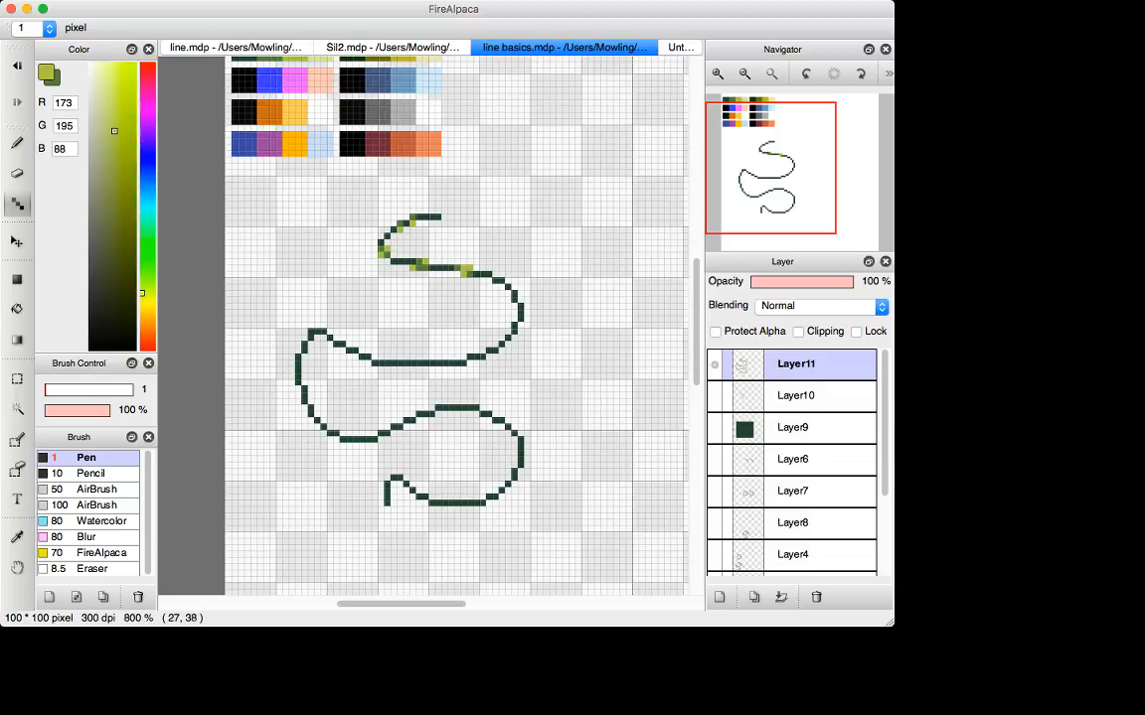
key(x)
key(x)
mouse_move(425, 242)
mouse_down()
mouse_move(449, 235)
mouse_move(411, 238)
mouse_move(475, 253)
mouse_move(429, 240)
mouse_up()
key(super+z)
key(super+z)
key(super+z)
mouse_move(591, 135)
mouse_down()
mouse_move(590, 116)
mouse_move(587, 260)
mouse_move(569, 204)
mouse_move(558, 316)
mouse_up()
key(super+z)
key(super+z)
drag(423, 242, 465, 265)
key(super+z)
Rework the second stair-step's blend with green (81, 127, 67) next to the dark line and yellow-green (173, 195, 88) outside it.
key(x)
click(463, 268)
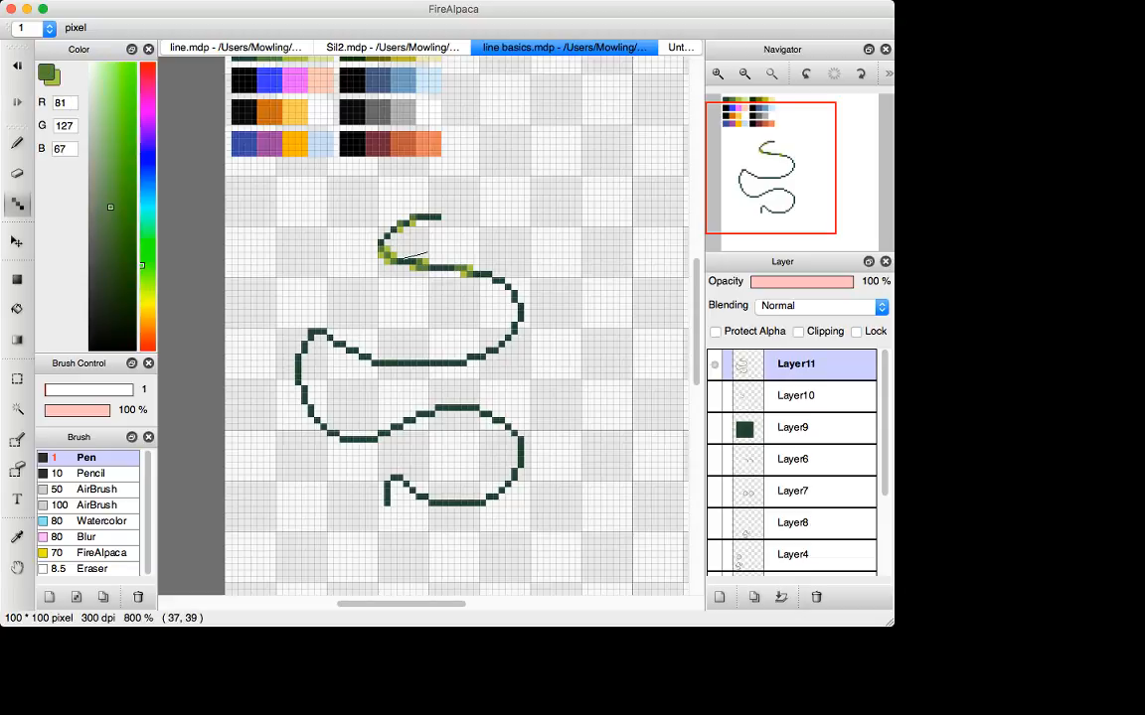
key(x)
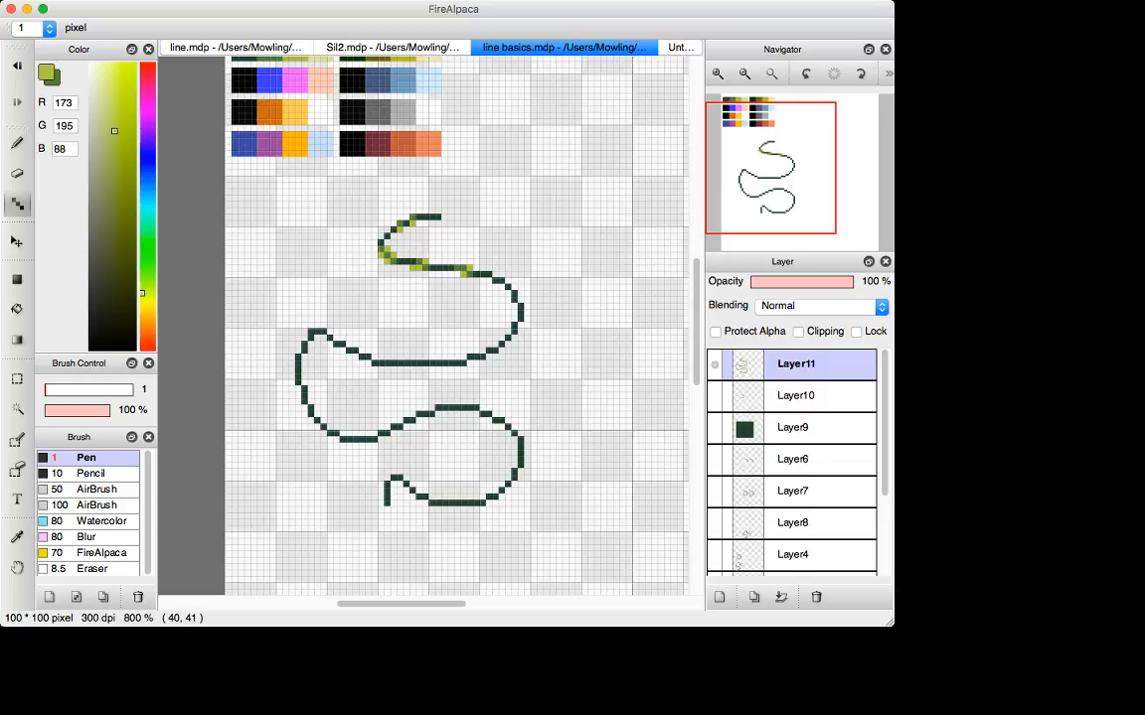
key(x)
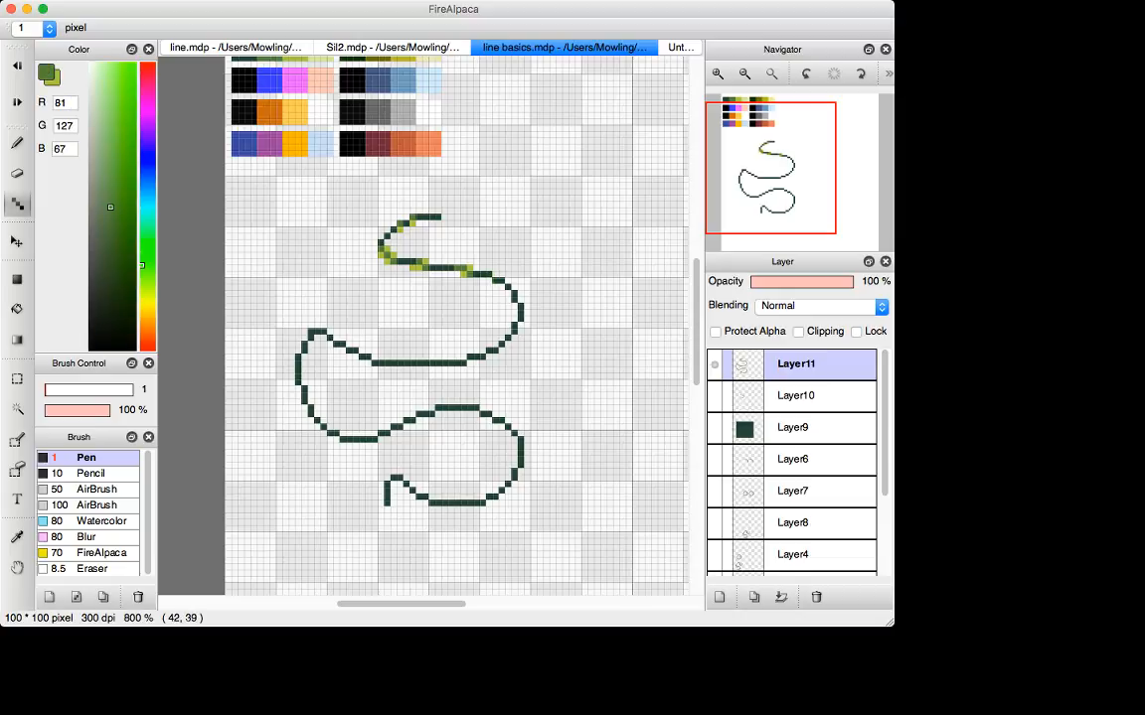
Blend the third stair-step after the first bend with green and yellow-green (173, 195, 88) pixels, then inspect the curve at actual size.
key(x)
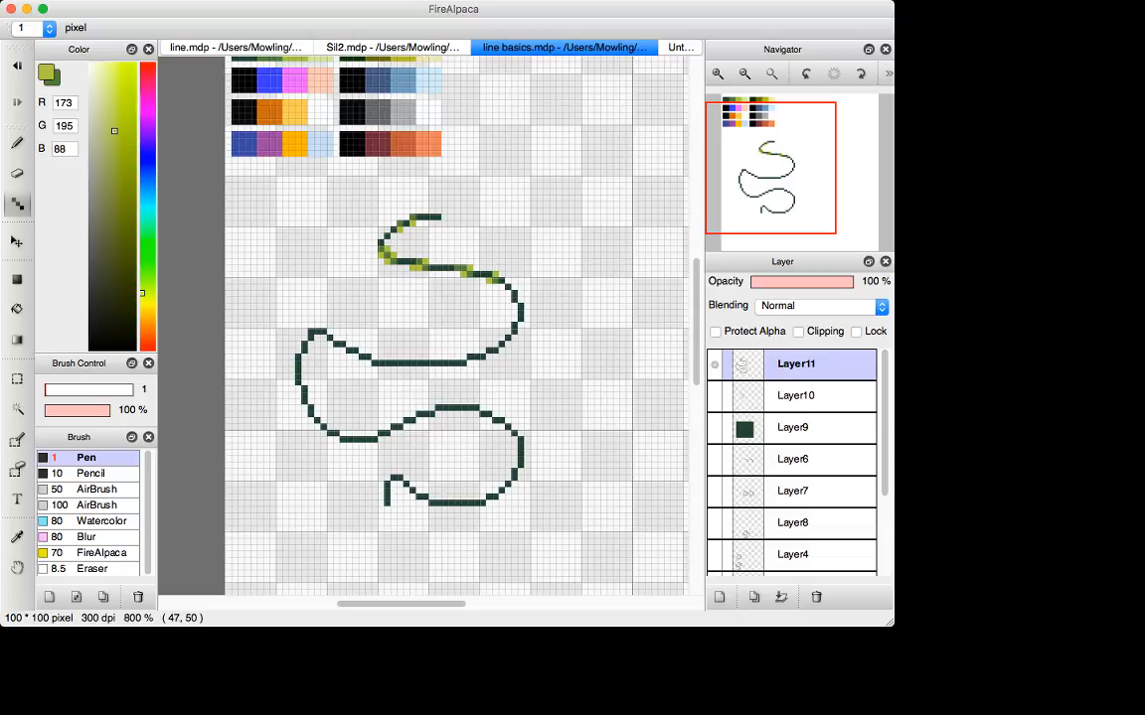
key(super+minus)
key(super+minus)
key(super+minus)
key(super+minus)
key(super+minus)
key(super+minus)
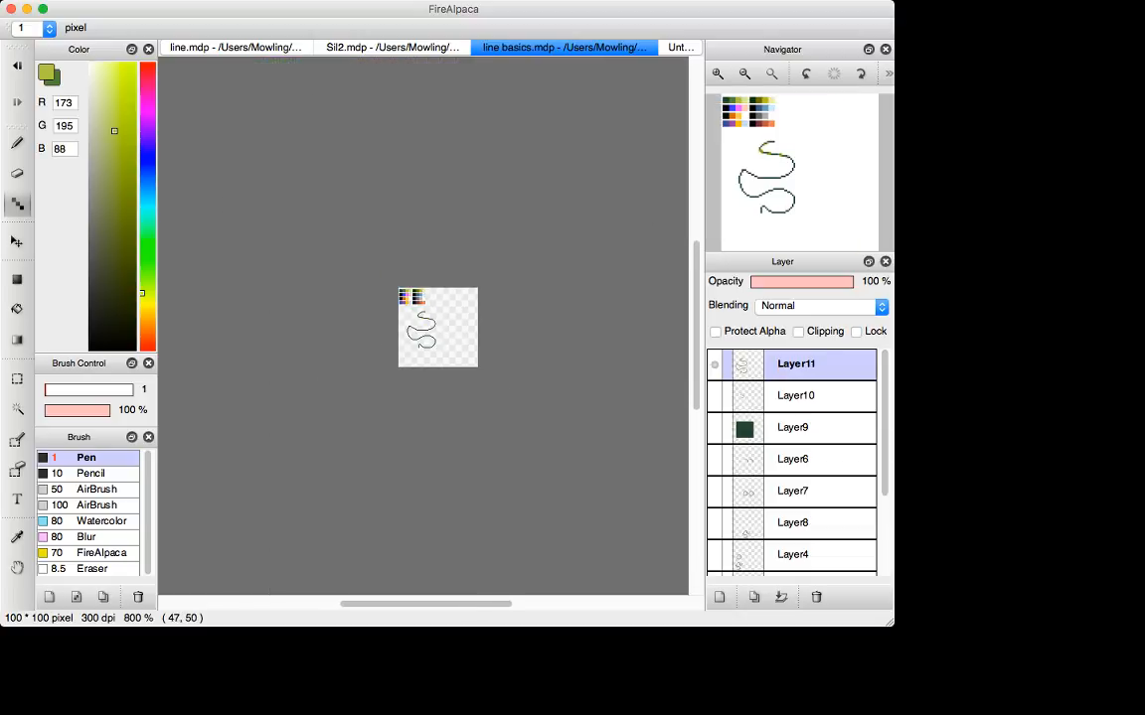
key(super+plus)
key(super+plus)
key(super+plus)
key(super+plus)
key(super+plus)
key(super+plus)
key(super+plus)
key(super+plus)
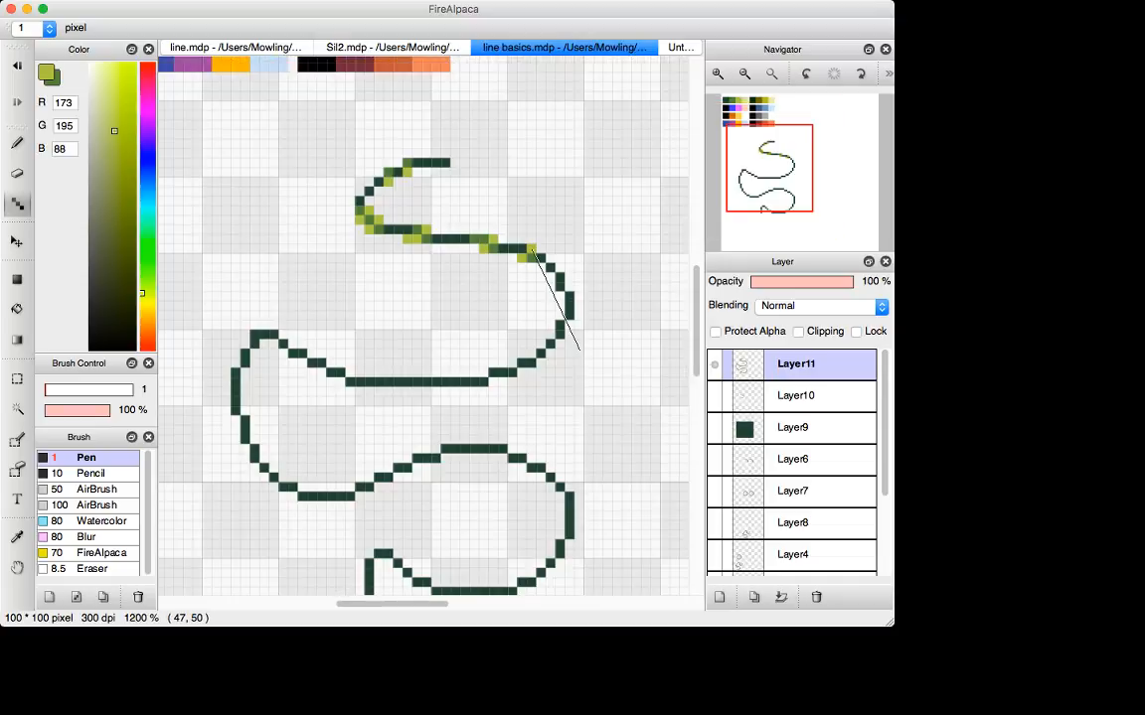
Paint the step pair at the upper end of the right-hand bend's vertical run green (81, 127, 67).
key(x)
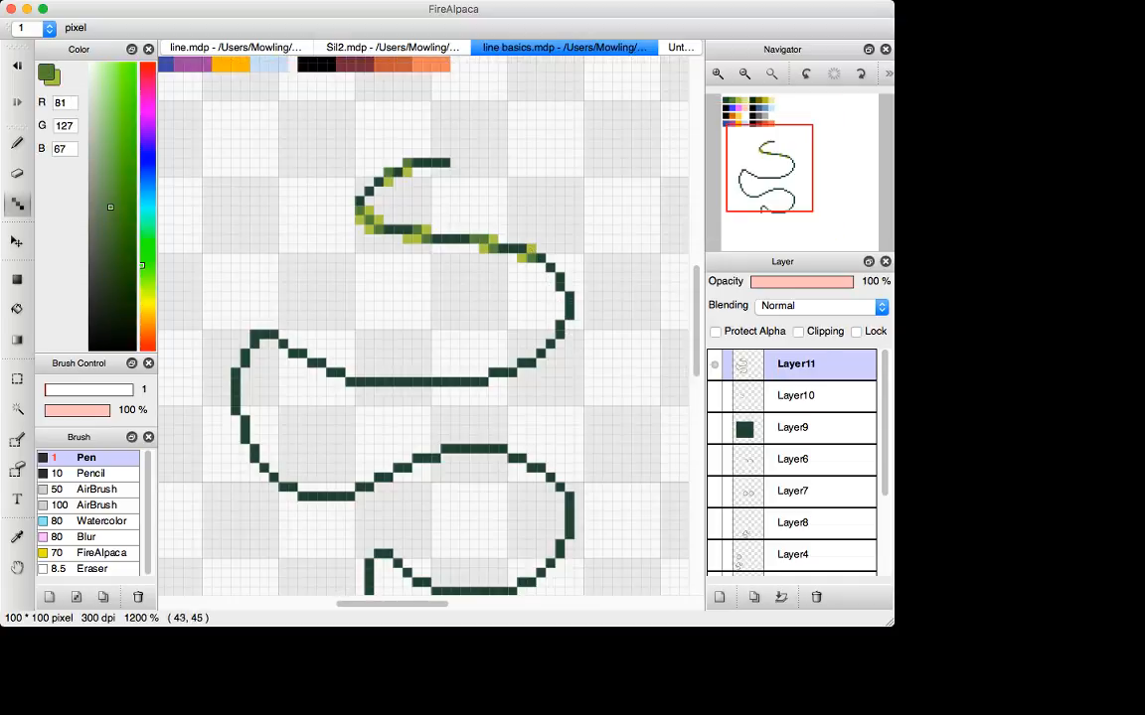
click(561, 287)
click(570, 287)
key(super+z)
key(super+shift+z)
mouse_move(578, 184)
mouse_down()
mouse_move(606, 214)
mouse_move(596, 224)
mouse_move(584, 196)
mouse_up()
key(super+z)
key(x)
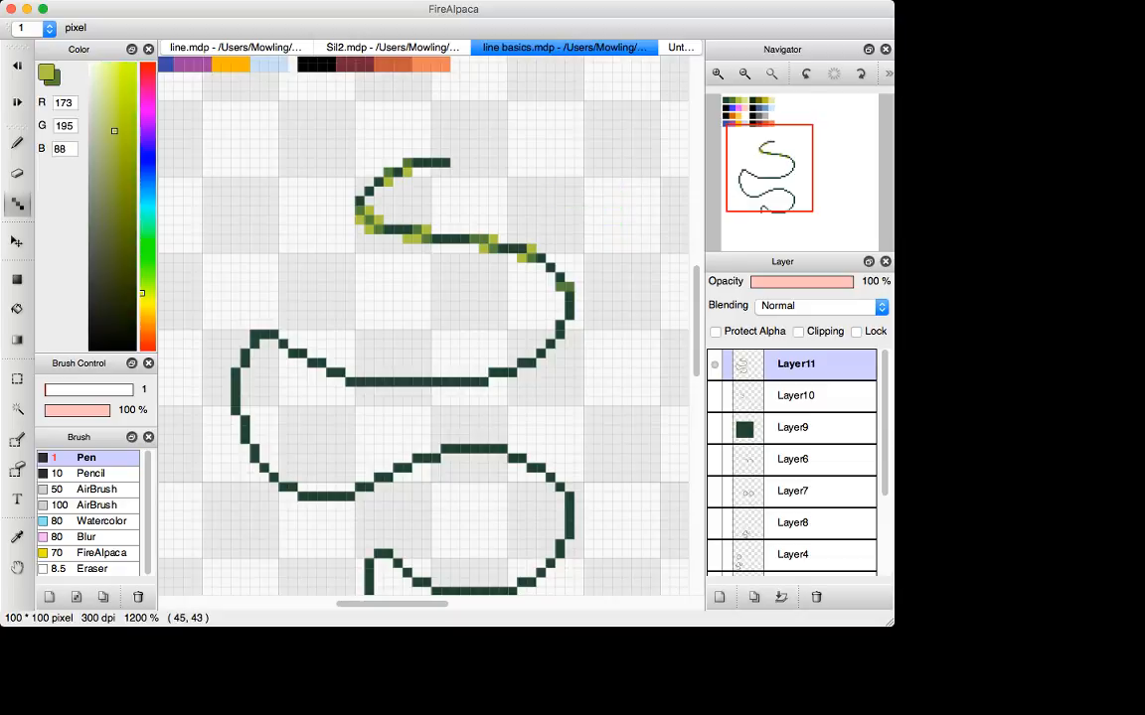
Try yellow-green (173, 195, 88) on each pixel of the right-hand bend's upper step pair, then restore both to green (81, 127, 67).
click(559, 286)
key(super+z)
key(super+shift+z)
key(super+z)
click(569, 286)
key(super+z)
drag(559, 285, 559, 296)
key(super+z)
click(559, 286)
key(super+z)
click(569, 286)
key(super+z)
key(super+z)
key(x)
drag(559, 286, 569, 286)
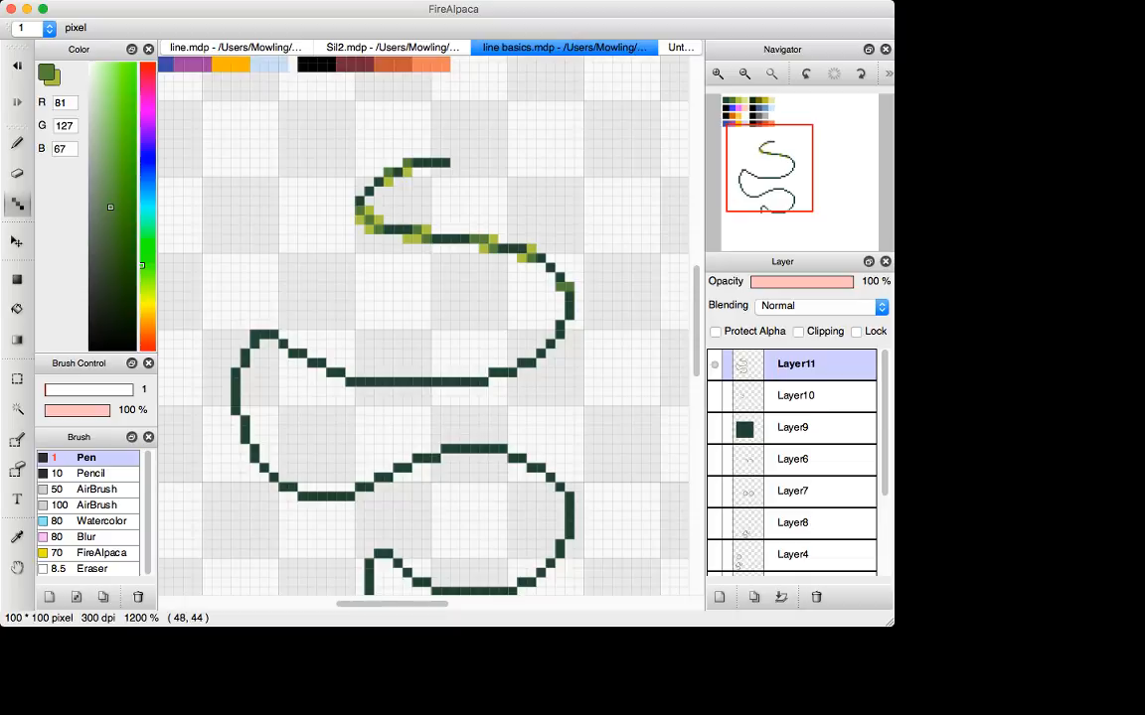
key(x)
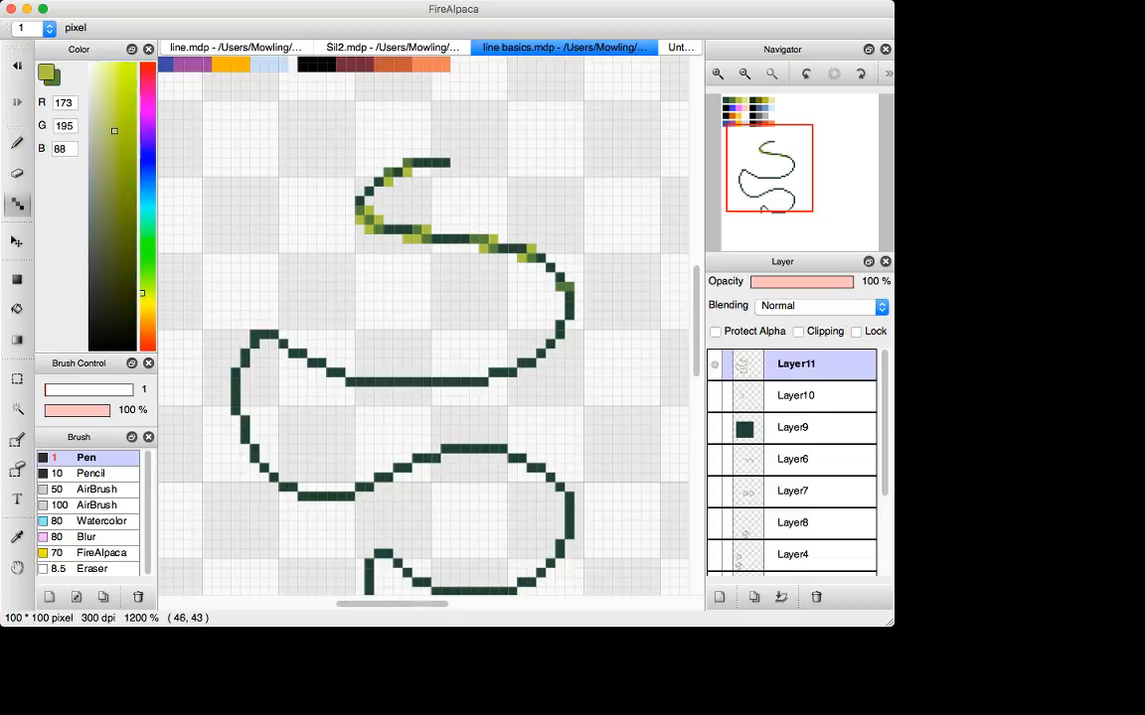
drag(566, 264, 543, 249)
click(578, 267)
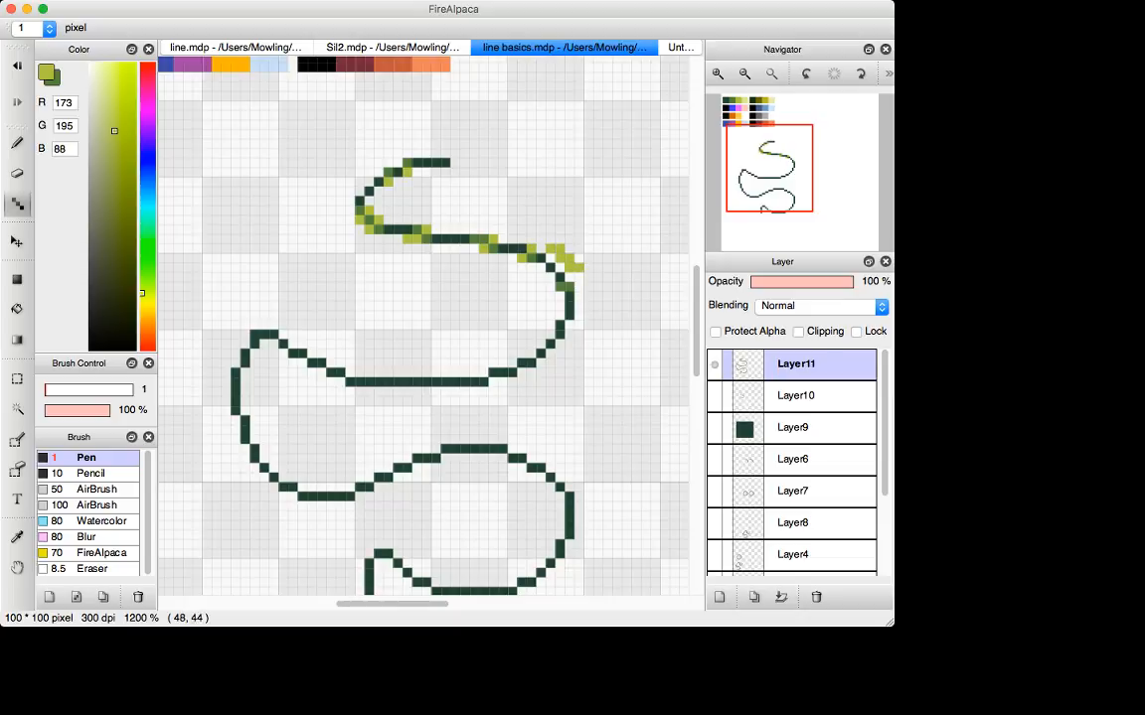
key(super+z)
key(super+z)
drag(589, 287, 588, 326)
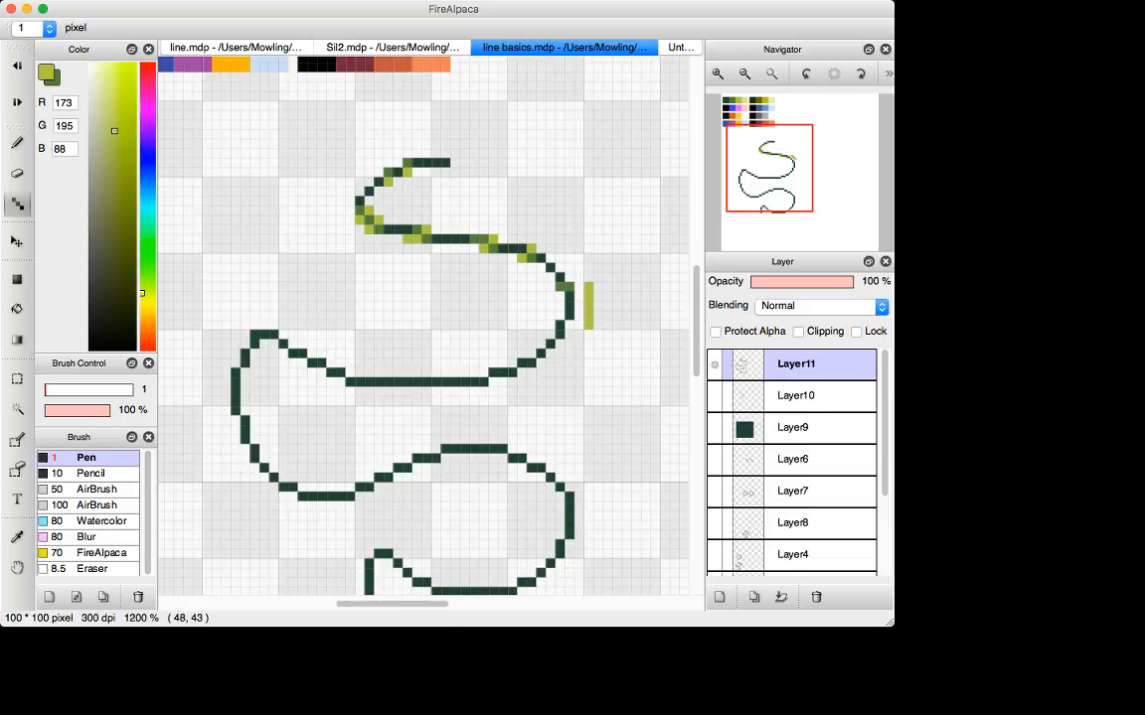
key(super+z)
key(x)
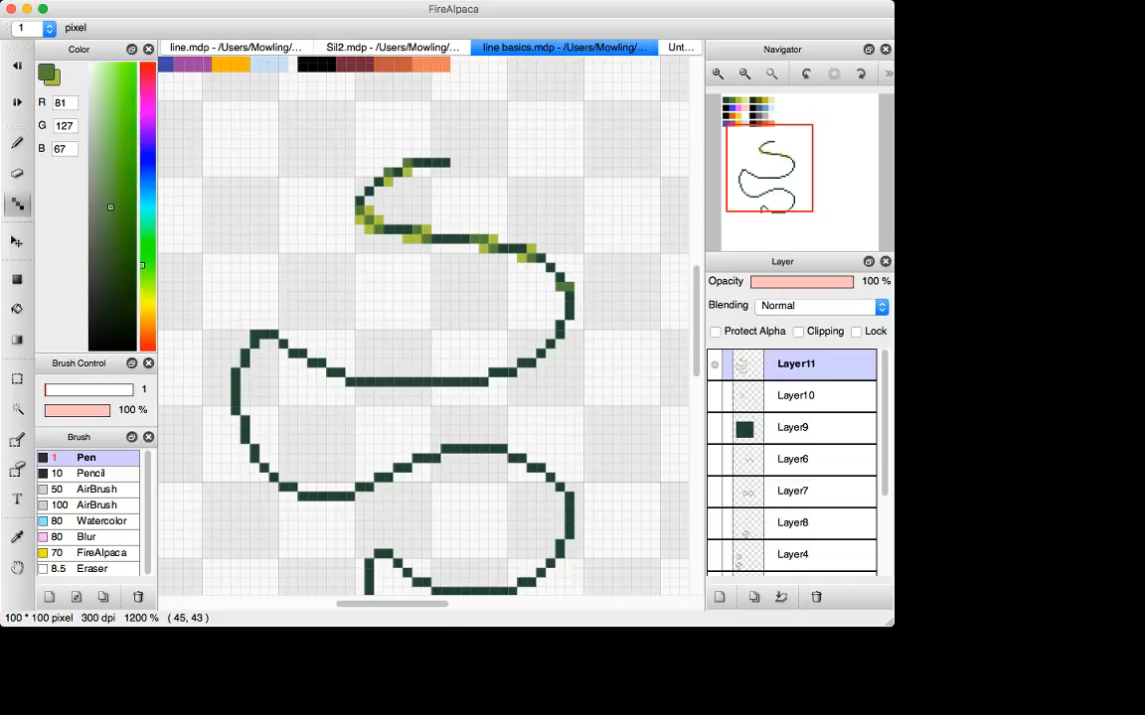
Recolor the inner pixel of the right-hand bend's upper step yellow-green (173, 195, 88).
key(x)
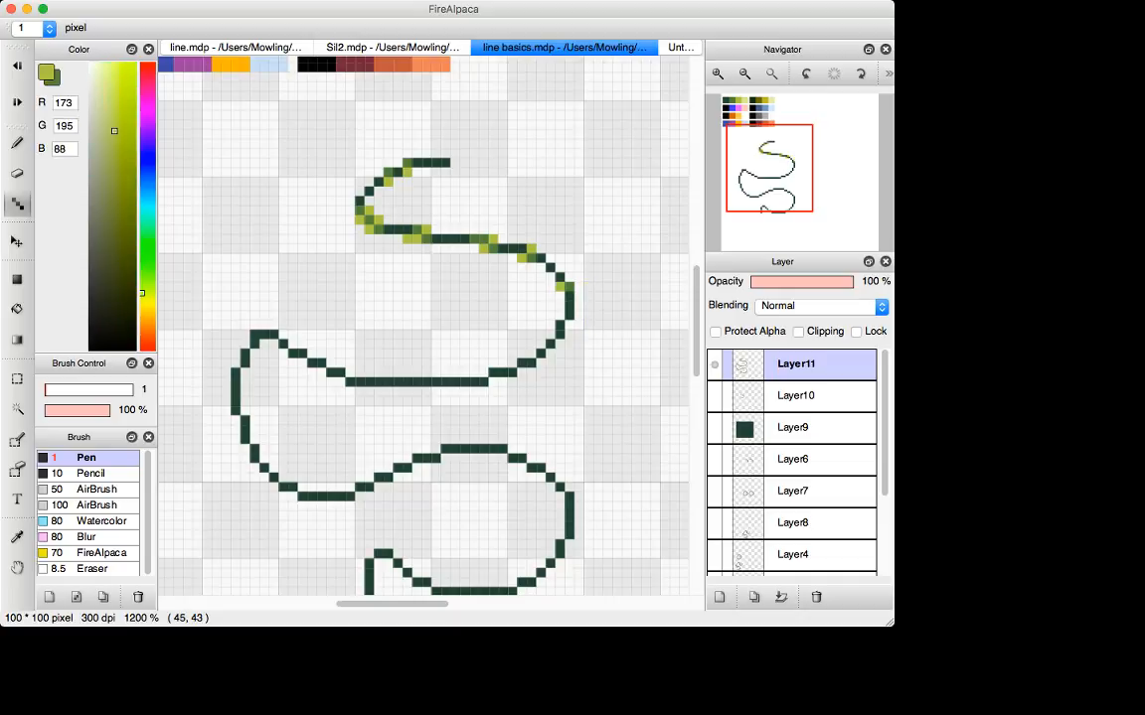
drag(337, 268, 331, 268)
click(560, 286)
Inspect the softened right-hand bend at actual size and at 1200% zoom.
key(super+Down)
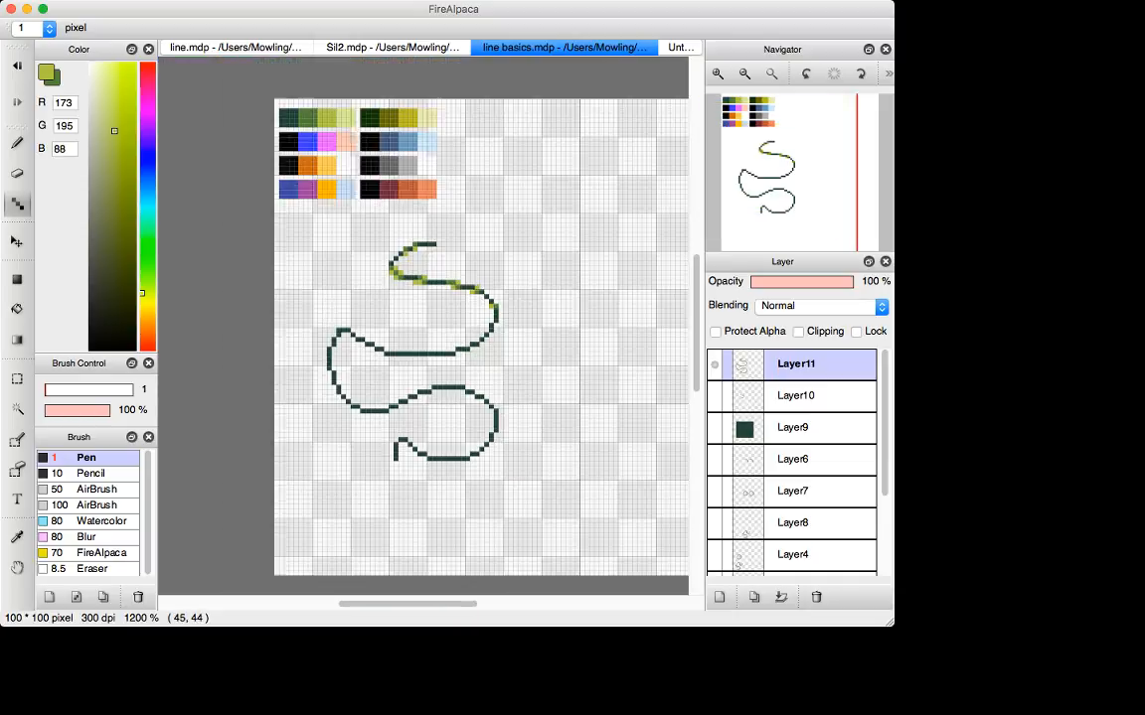
key(super+Down)
key(super+Down)
key(super+Down)
key(super+Down)
key(super+Down)
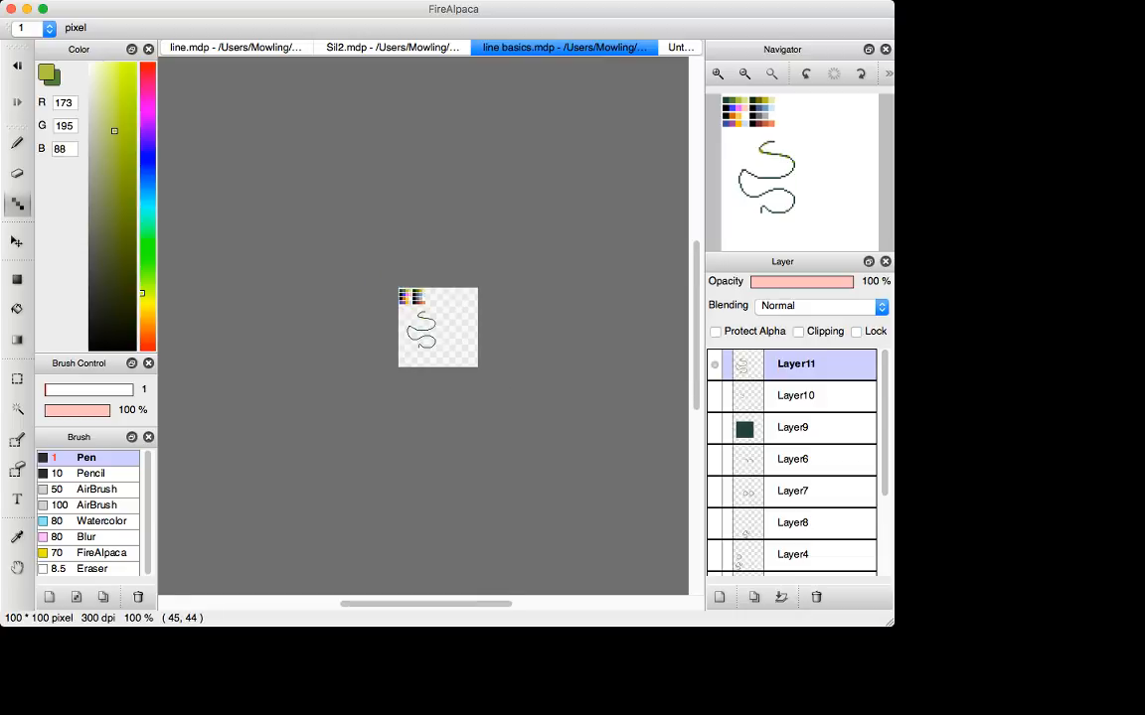
key(super+Up)
key(super+Up)
key(super+Up)
key(super+Up)
key(super+Up)
key(super+Up)
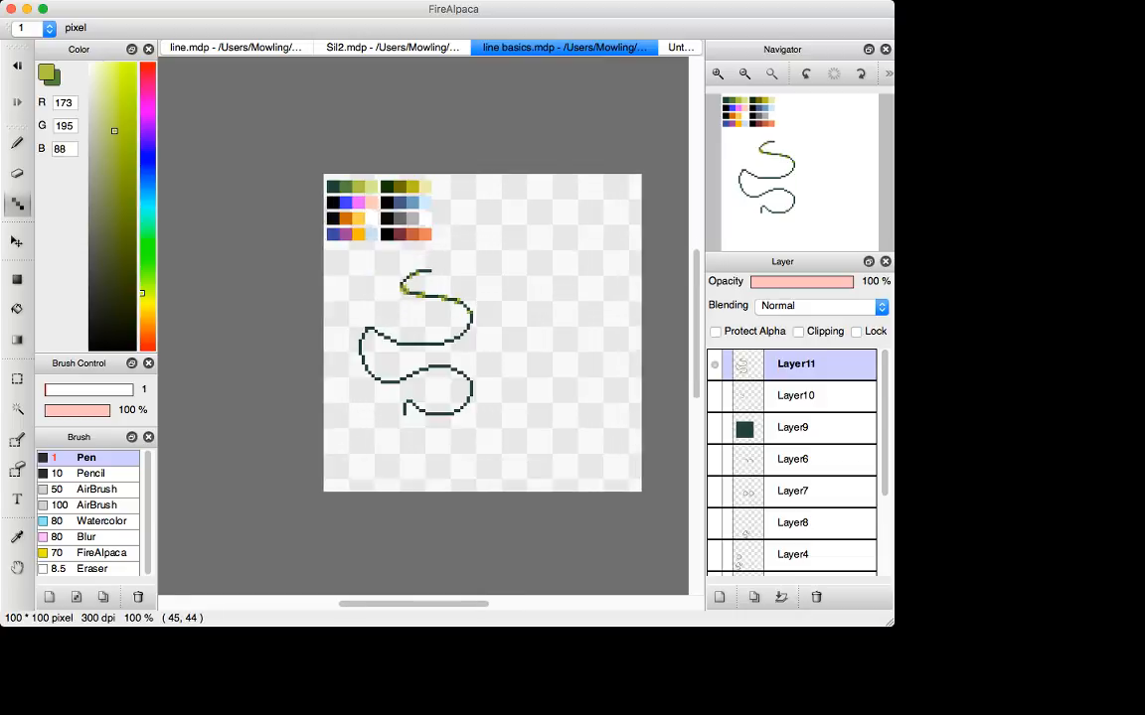
Blend the lower end of the right-hand bend's vertical run with green (81, 127, 67) outside and yellow-green (173, 195, 88) inside.
key(x)
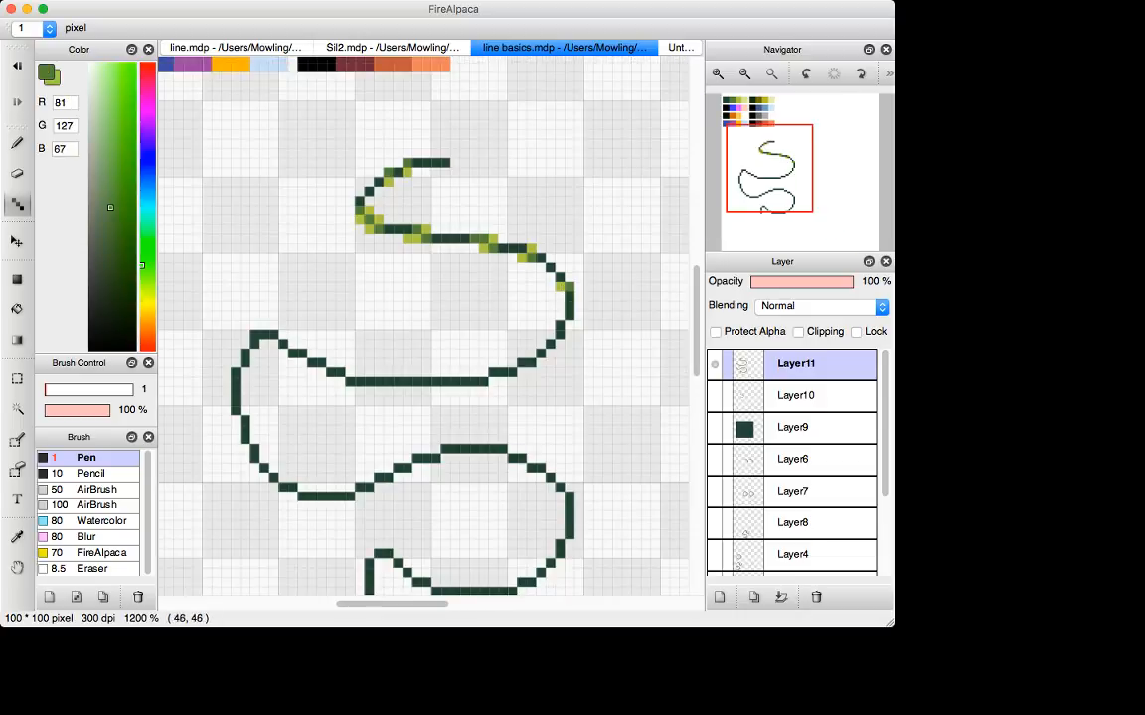
click(560, 325)
click(570, 325)
key(x)
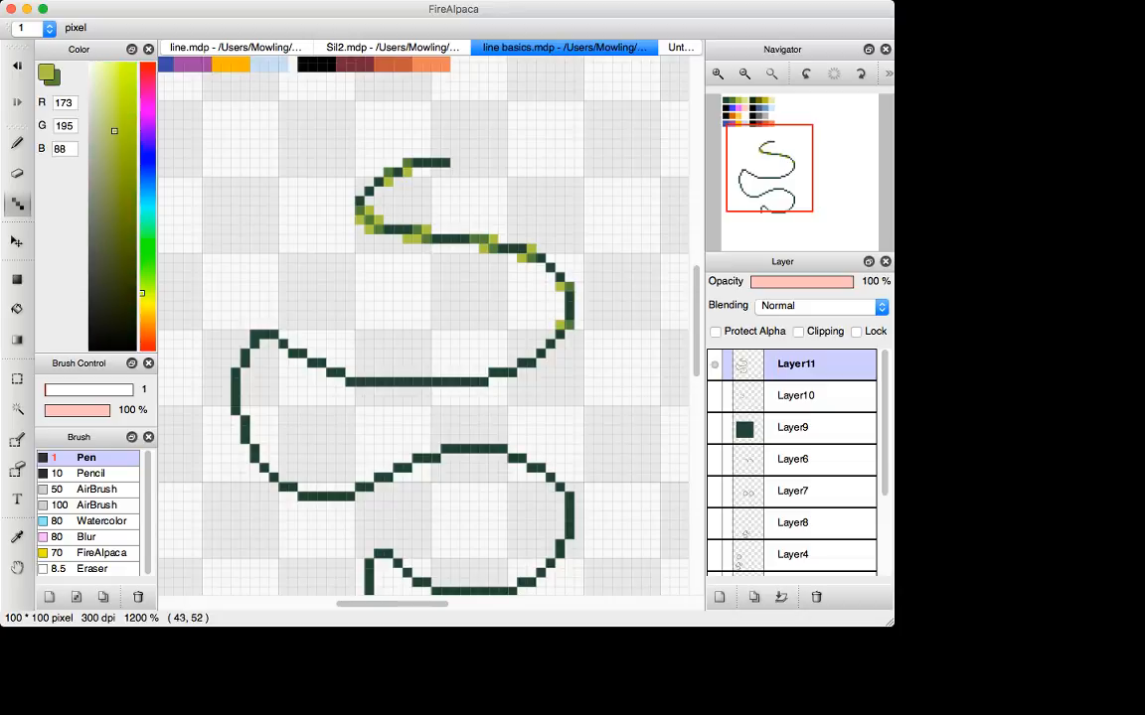
Soften the first horizontal step below the right-hand bend with a green (81, 127, 67) pixel and a yellow-green (173, 195, 88) one above it.
key(x)
click(522, 373)
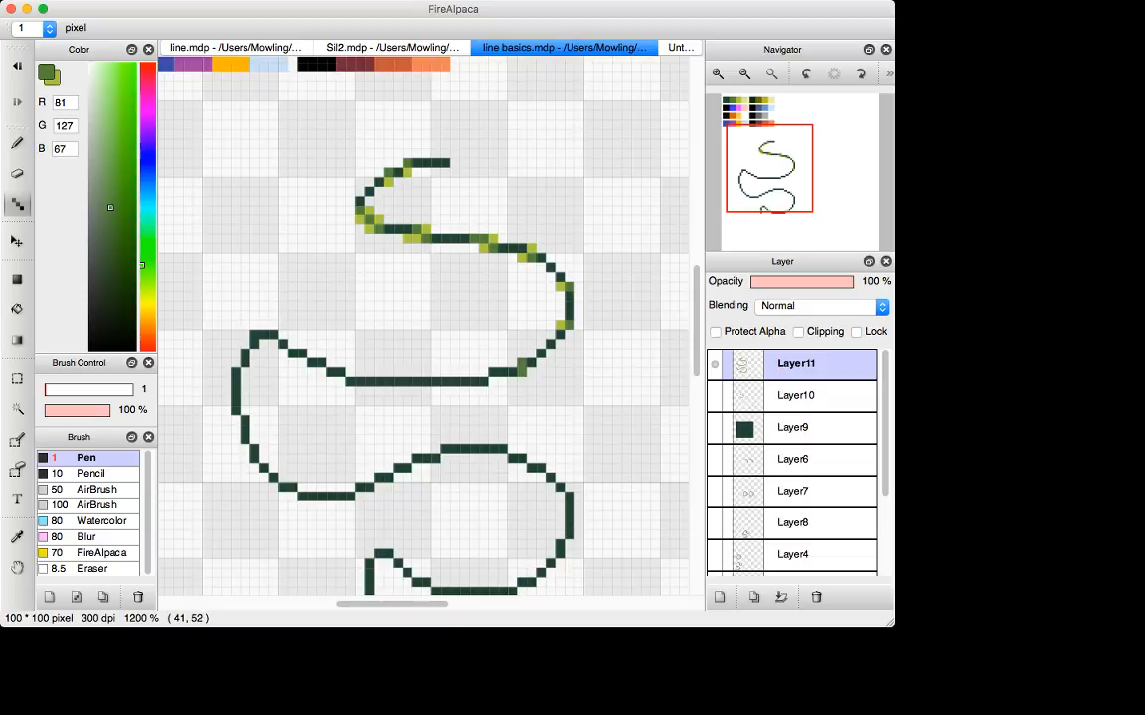
key(x)
click(521, 364)
Blend the end of the long horizontal run below the right-hand bend with a green (81, 127, 67) pixel and yellow-green (173, 195, 88) above it.
key(x)
click(484, 373)
click(484, 382)
key(x)
key(super+z)
key(super+z)
click(492, 376)
key(x)
Inspect the blended lower half of the right-hand bend at actual size and at 1200% zoom.
key(super+minus)
key(super+minus)
key(super+minus)
key(super+minus)
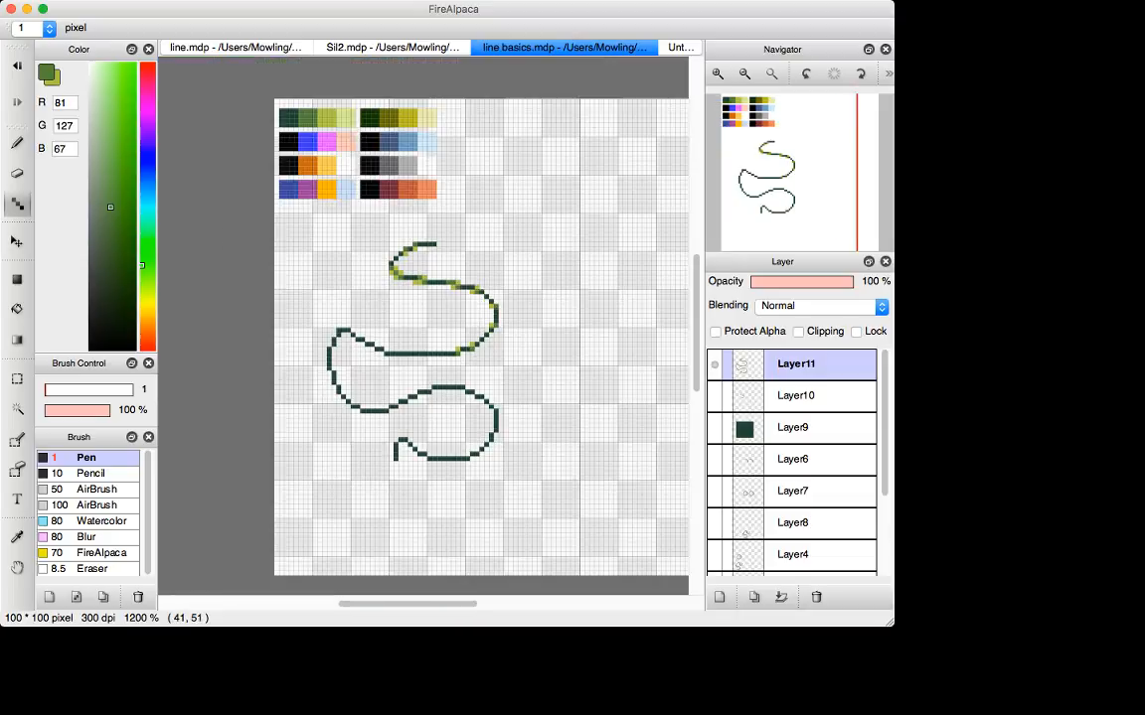
key(super+minus)
key(super+minus)
key(super+minus)
key(super+plus)
key(super+plus)
key(super+plus)
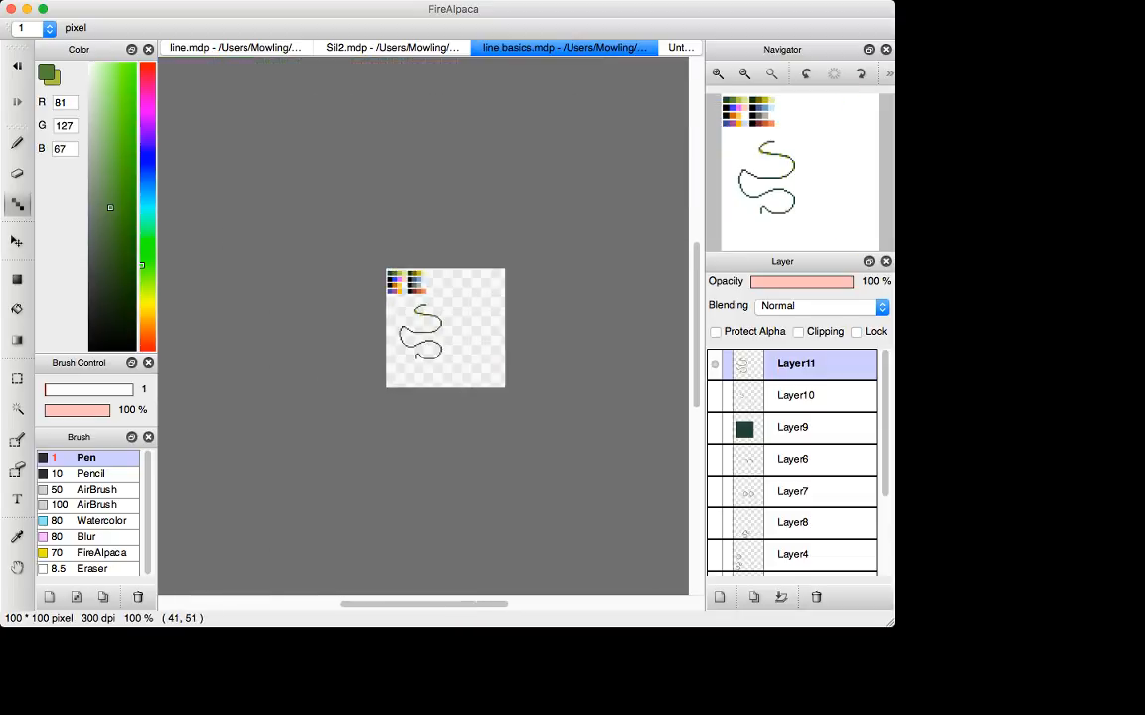
key(super+plus)
key(super+plus)
key(super+plus)
key(super+plus)
key(super+plus)
key(super+plus)
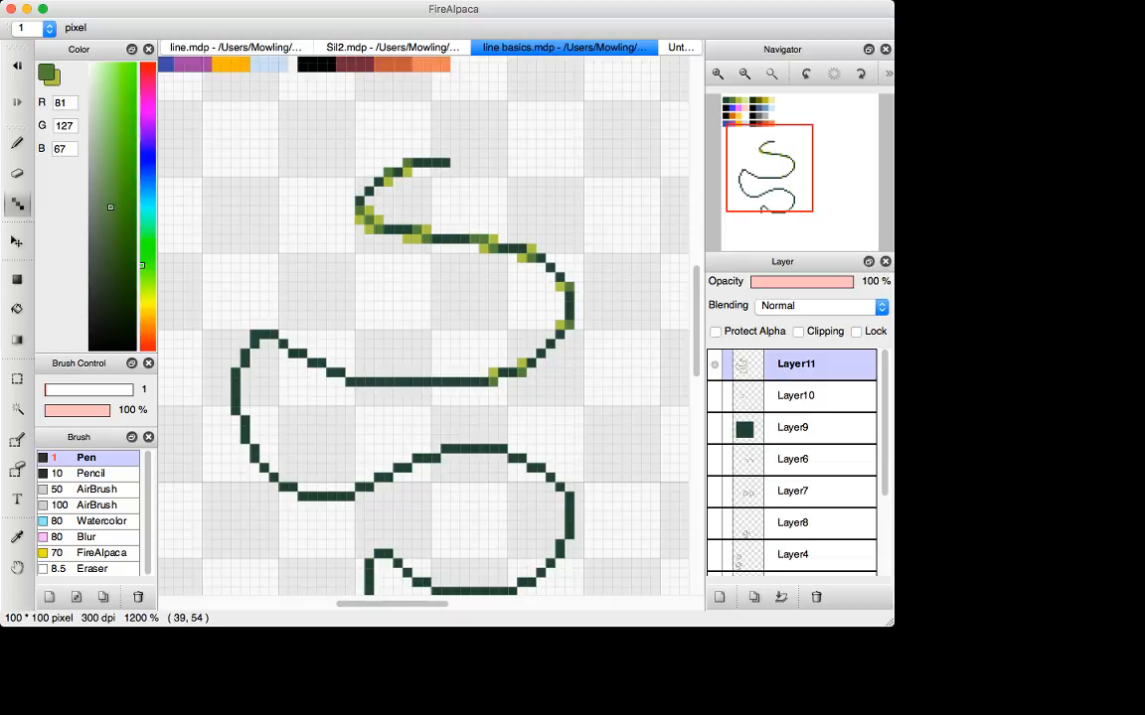
Compare the curve with and without the last pixel edit, then examine the curve at 100% zoom.
key(super+z)
key(super+y)
scroll(423, 325, down, 5)
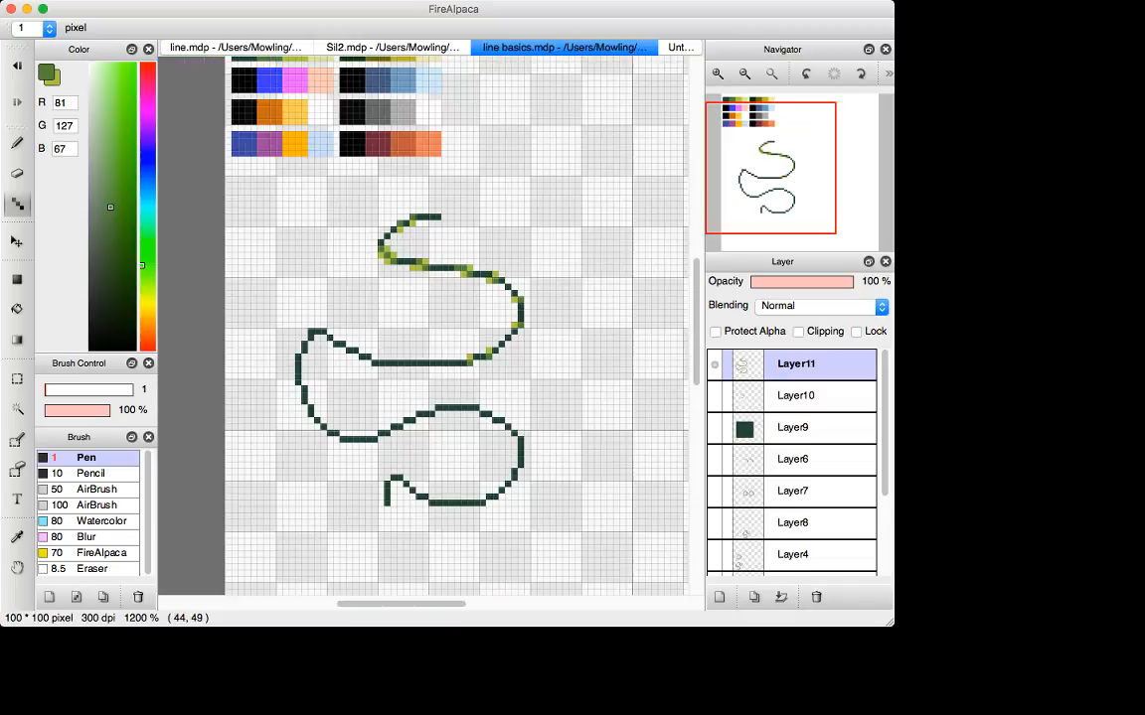
scroll(423, 325, down, 5)
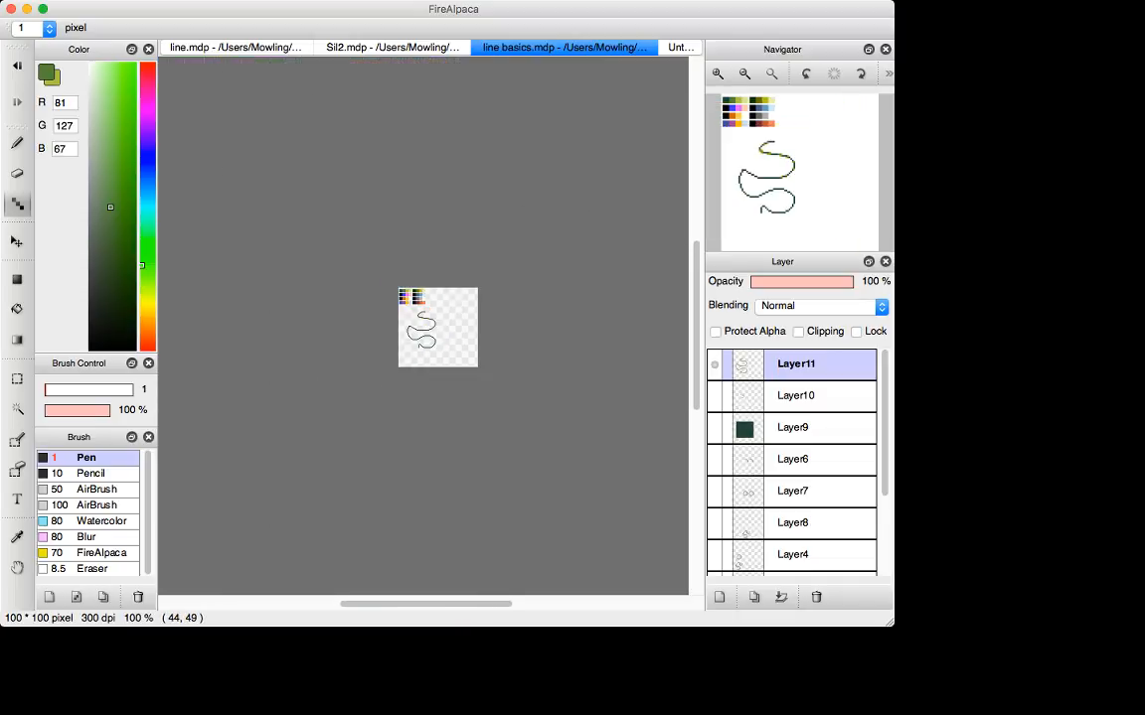
scroll(424, 326, up, 6)
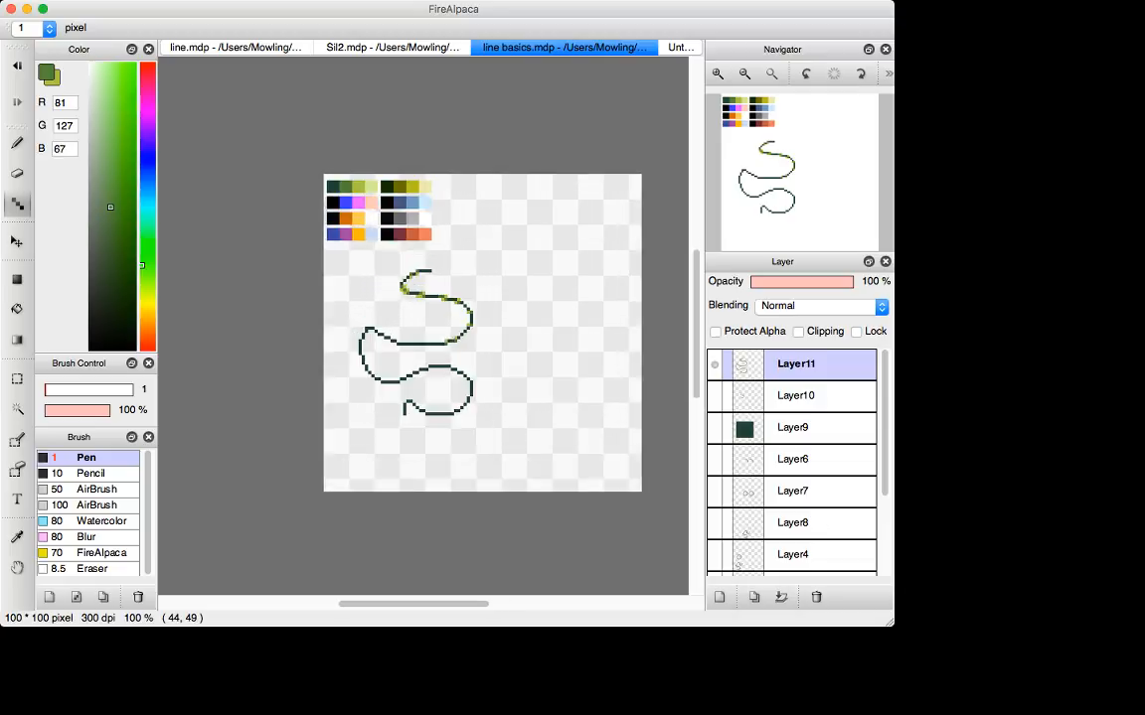
key(super+Tab)
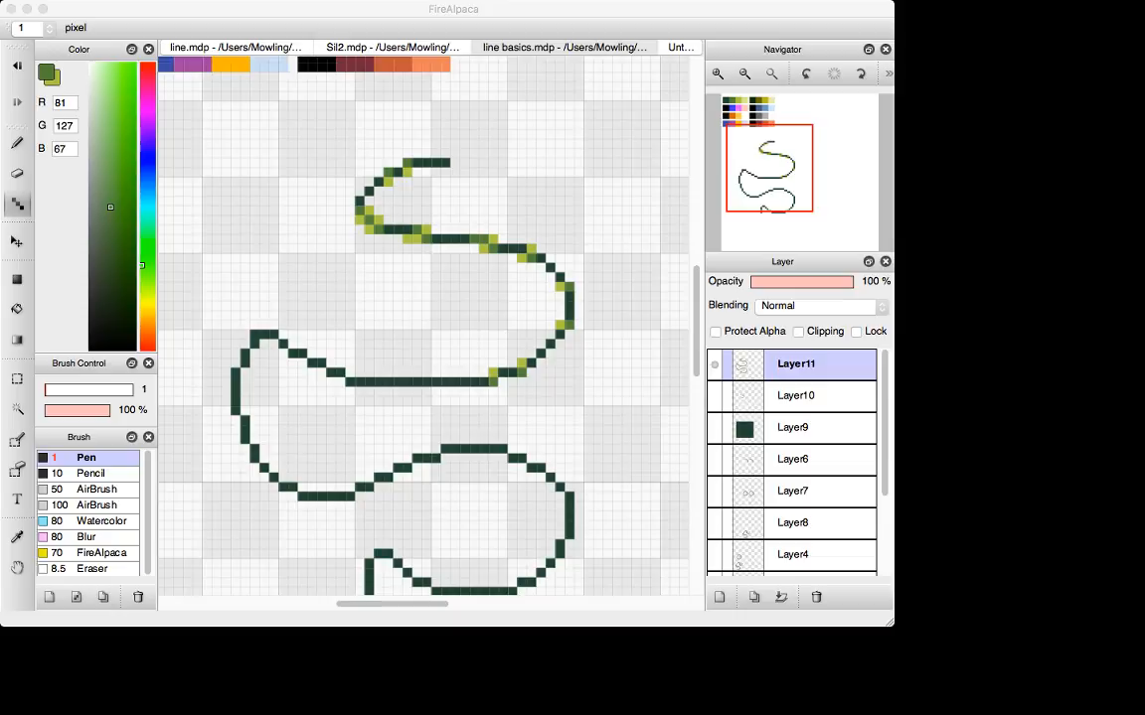
Add a yellow-green (173, 195, 88) pixel on the outer side of the step at the end of the long horizontal run.
mouse_move(396, 212)
mouse_down()
mouse_move(454, 234)
mouse_move(407, 197)
mouse_move(542, 220)
mouse_move(475, 194)
mouse_up()
key(super+z)
key(super+z)
key(x)
click(501, 381)
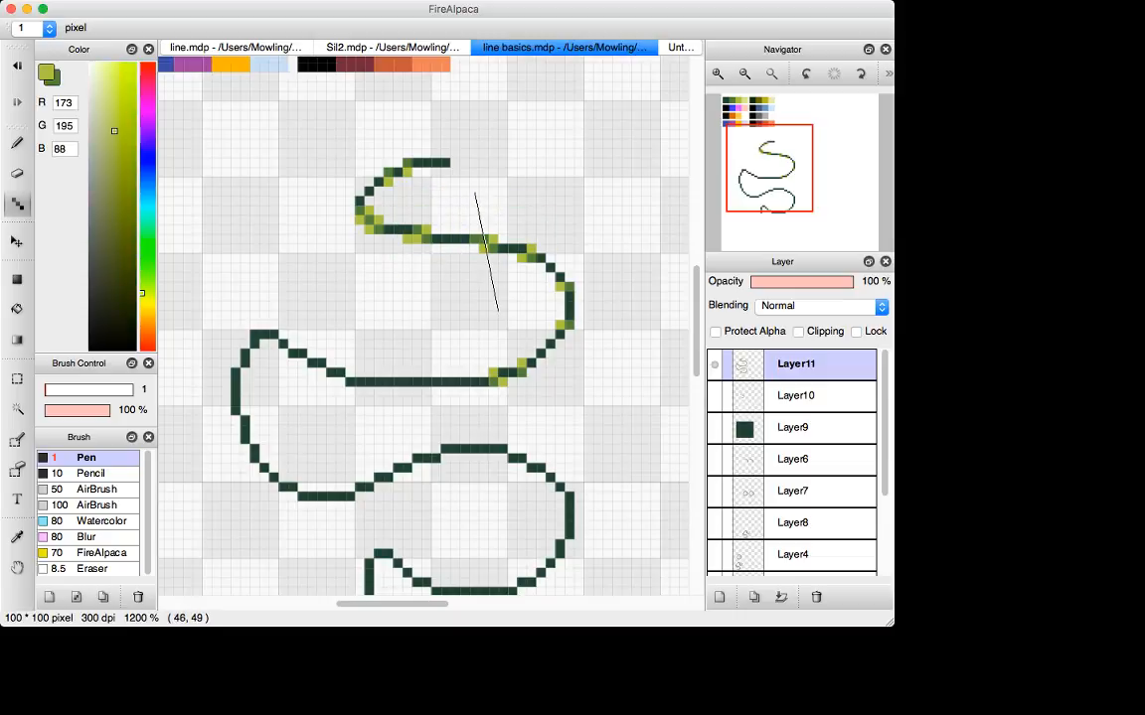
key(super+z)
click(502, 382)
key(x)
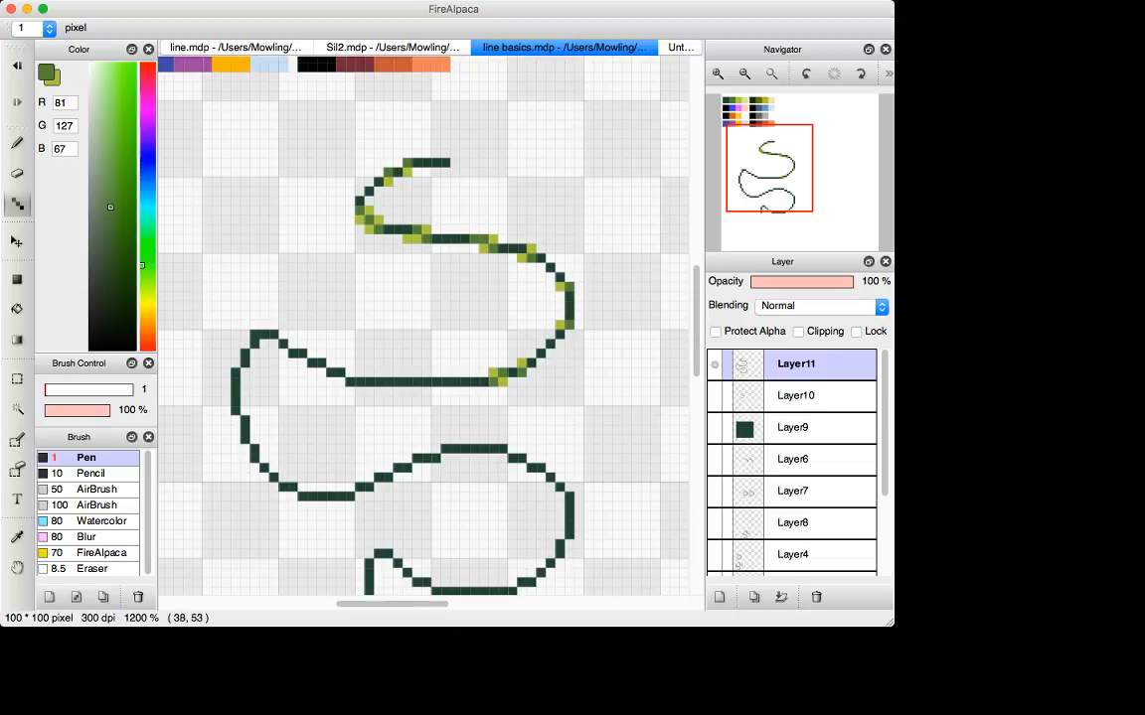
Extend the outer blends of the right-hand bend's two lower steps with green (81, 127, 67) line pixels and a yellow-green (173, 195, 88) outer pixel.
drag(475, 382, 484, 382)
key(ctrl+z)
click(503, 373)
click(560, 334)
key(x)
click(569, 335)
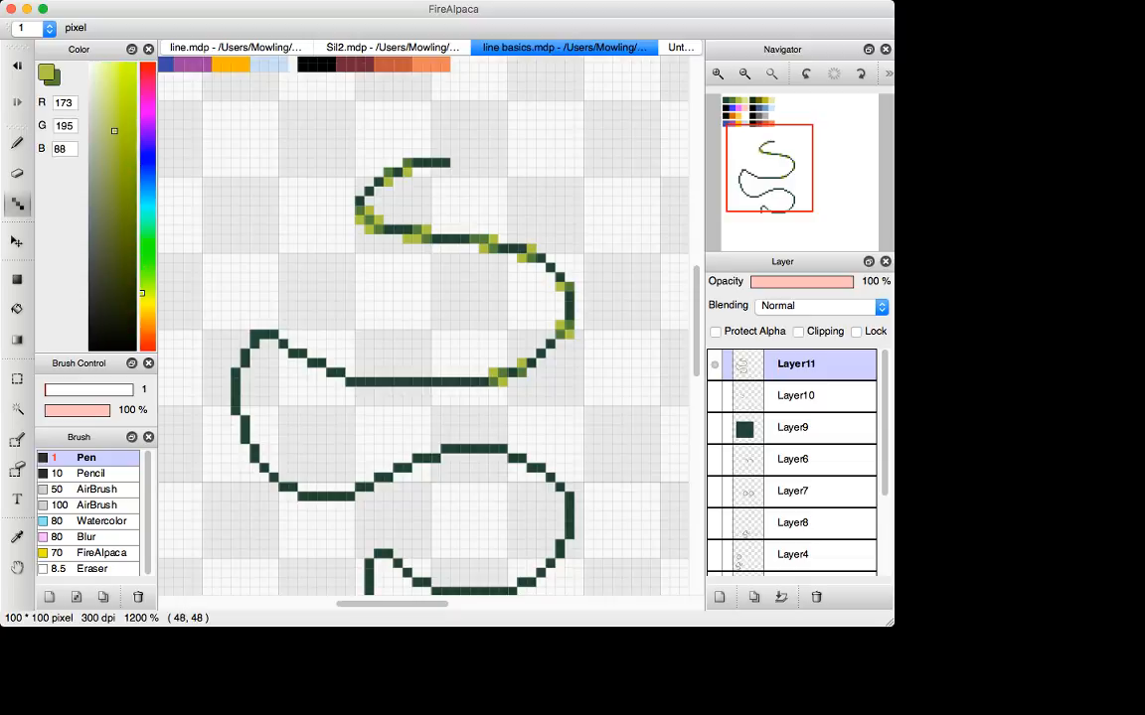
Examine the outer-side blends on the right-hand bend at 100% and at 1200% zoom.
key(super+minus)
key(super+minus)
key(super+minus)
key(super+minus)
key(super+minus)
key(super+minus)
key(super+minus)
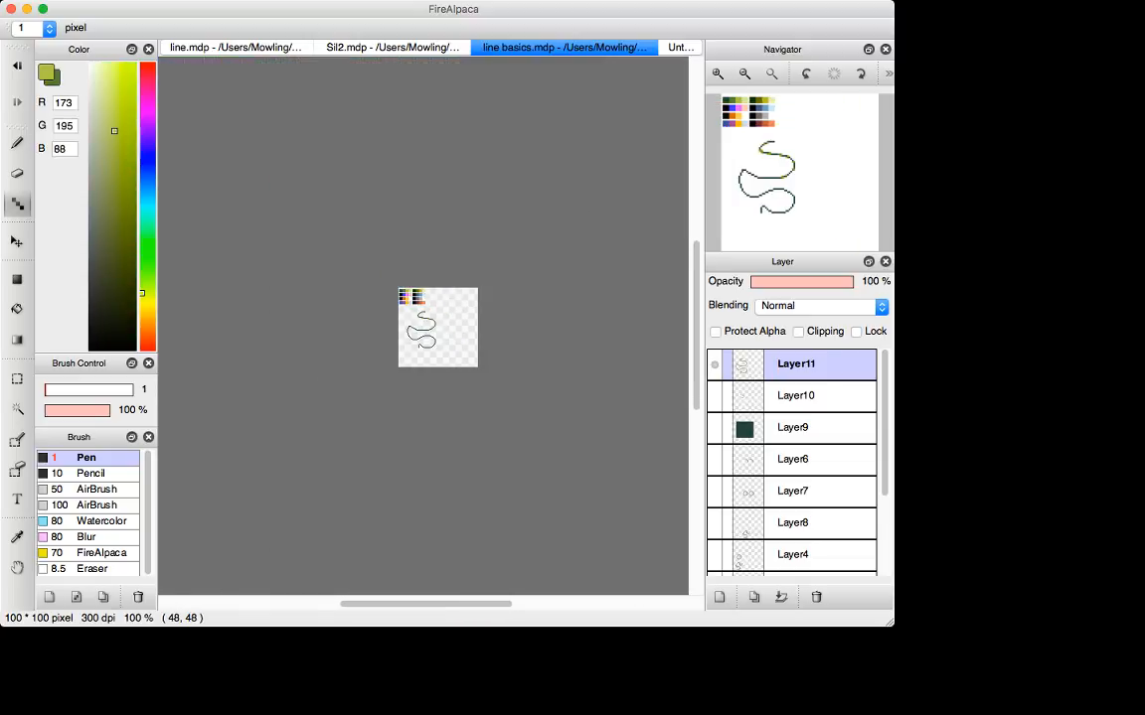
key(super+plus)
key(super+plus)
key(super+plus)
key(super+plus)
key(super+plus)
key(super+plus)
key(super+plus)
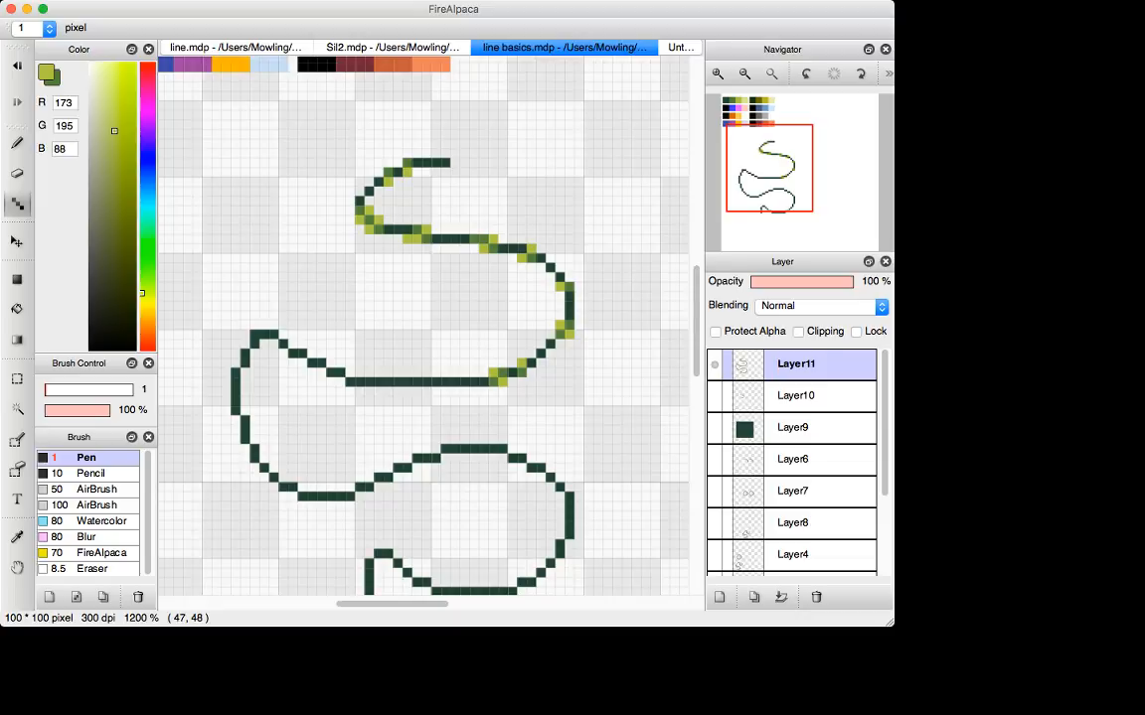
mouse_move(589, 334)
mouse_down()
mouse_move(521, 402)
mouse_move(473, 411)
mouse_up()
key(super+z)
mouse_move(607, 325)
mouse_down()
mouse_move(607, 345)
mouse_move(588, 344)
mouse_move(550, 392)
mouse_up()
key(super+z)
Review the smoothed upper half of the curve at actual size and at 800% zoom.
key(super+minus)
key(super+minus)
key(super+minus)
key(super+minus)
key(super+minus)
key(super+minus)
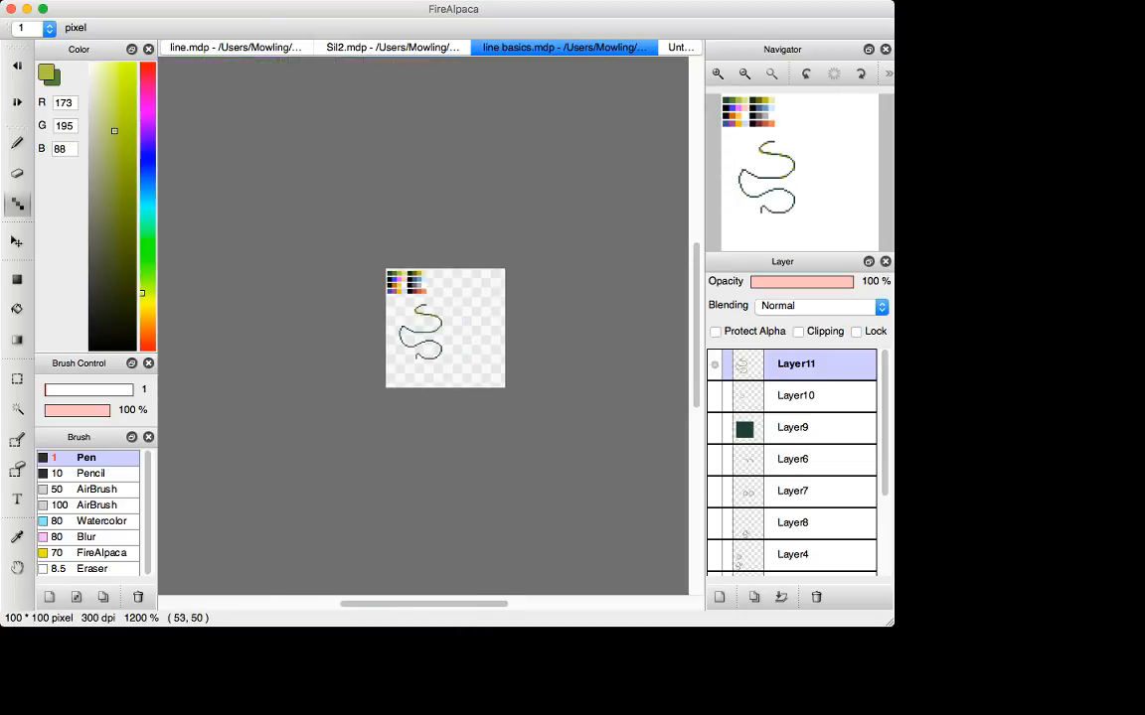
key(super+minus)
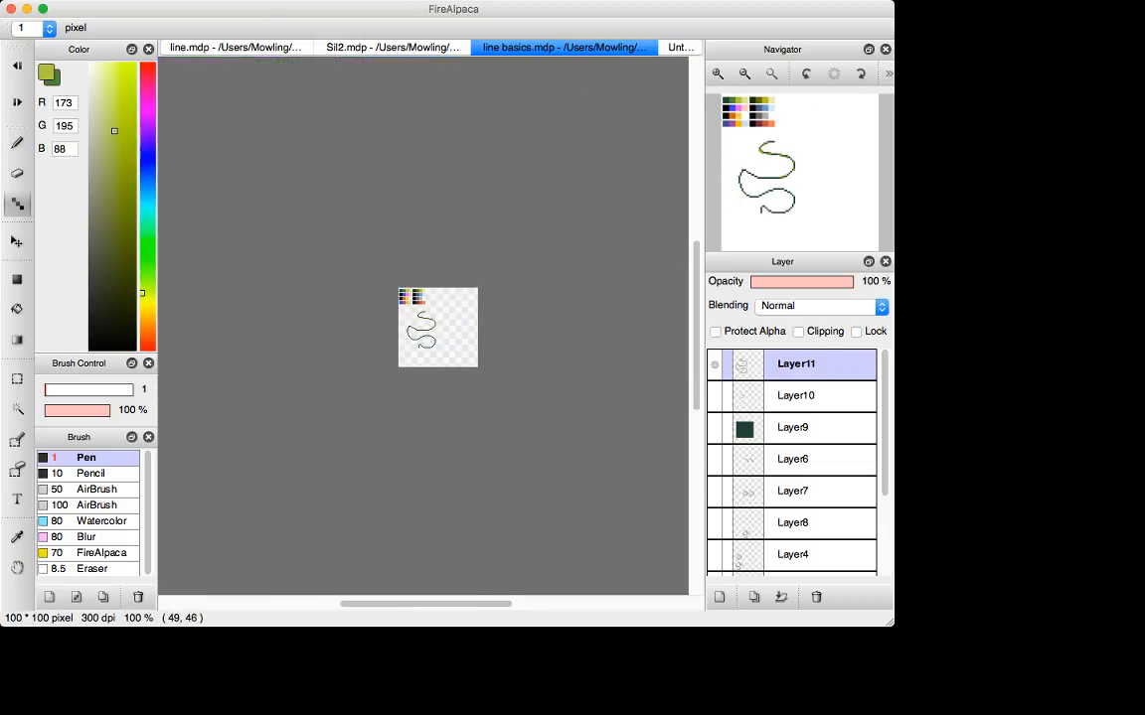
key(super+plus)
key(super+plus)
key(super+plus)
key(super+plus)
key(super+plus)
key(super+plus)
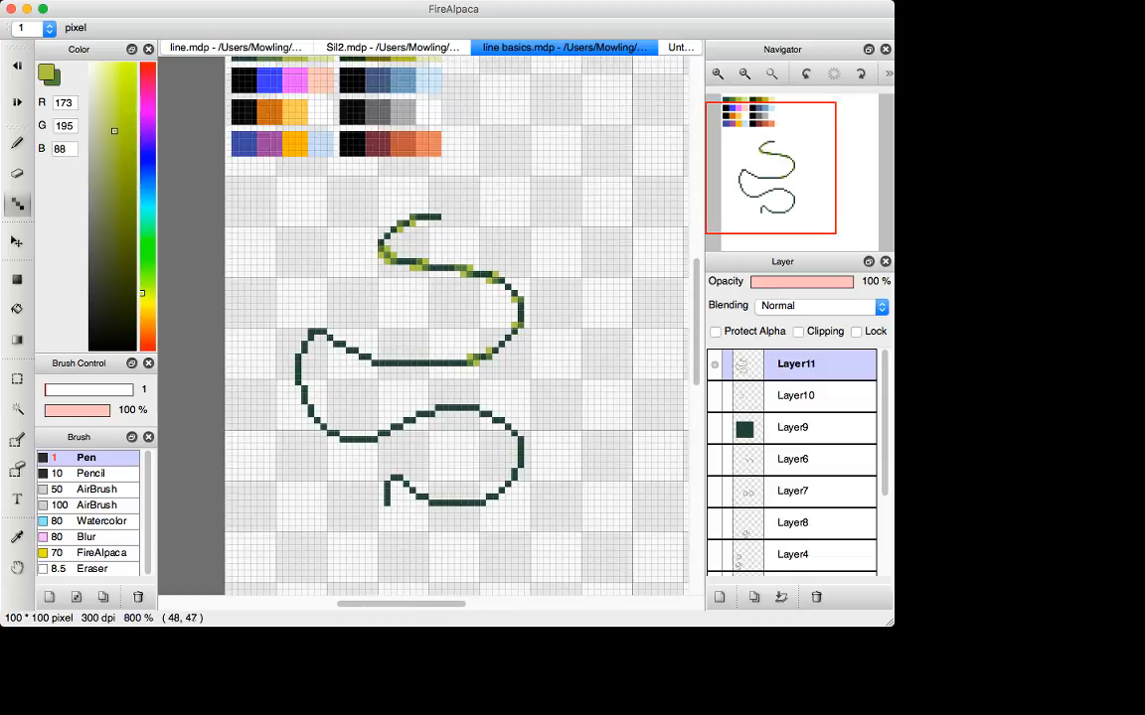
drag(508, 315, 502, 338)
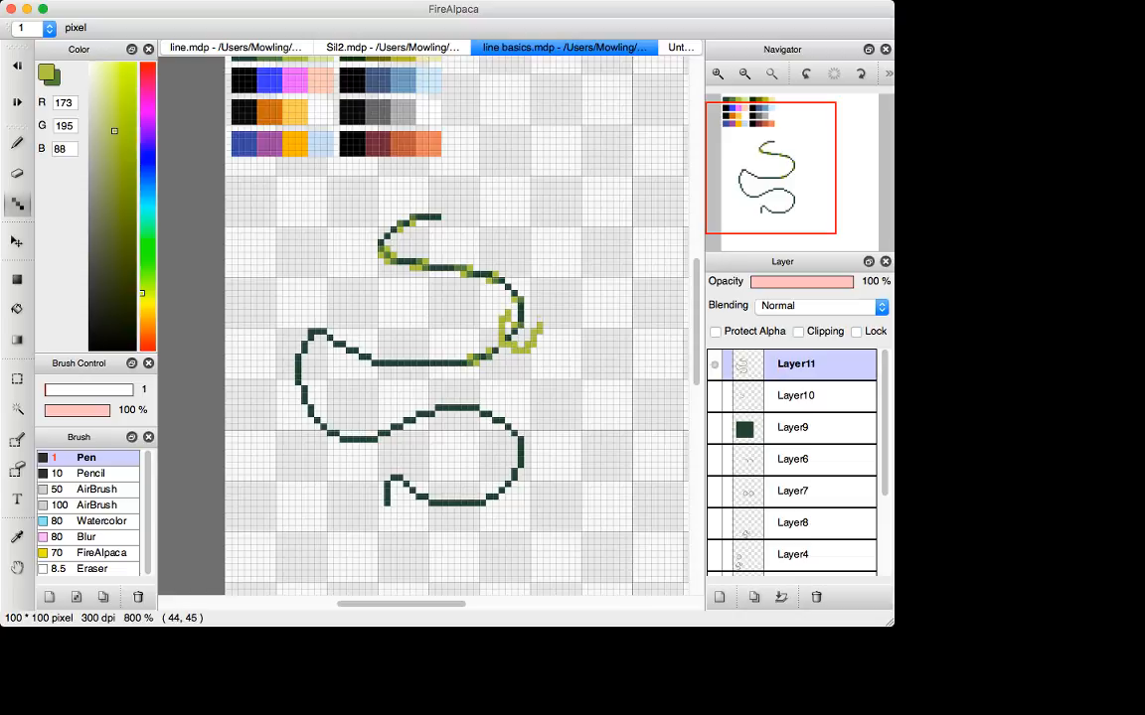
key(super+z)
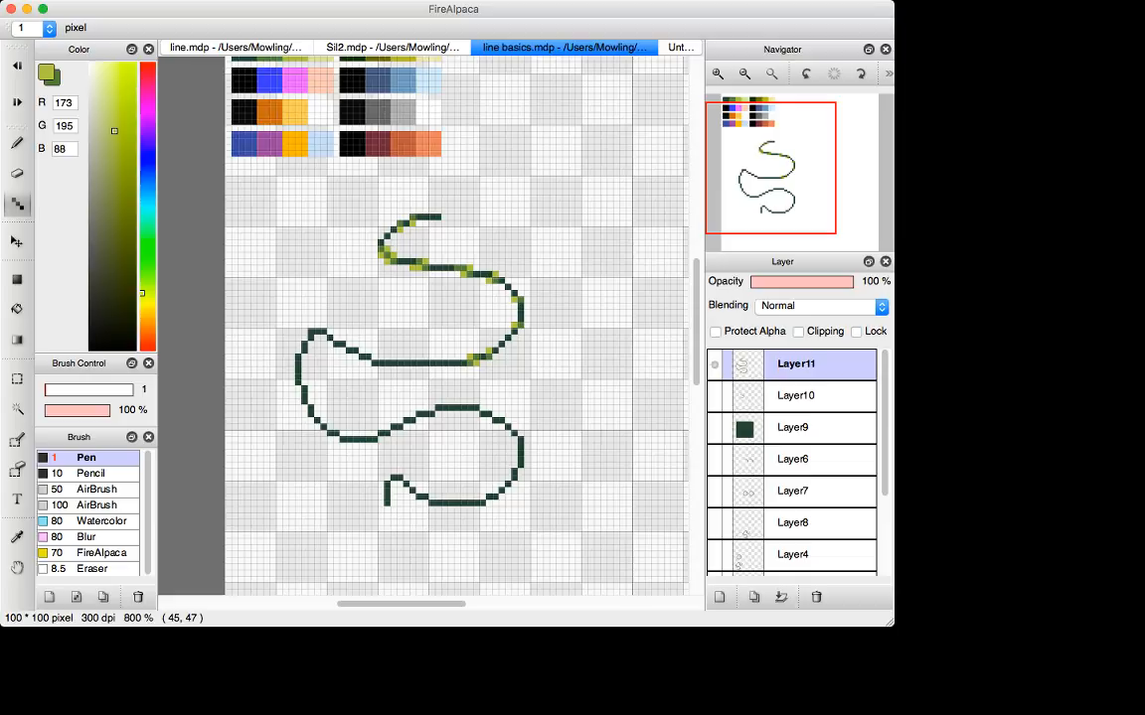
click(514, 325)
mouse_move(464, 344)
mouse_down()
mouse_move(457, 381)
mouse_move(476, 386)
mouse_move(460, 343)
mouse_up()
key(super+z)
click(470, 357)
key(x)
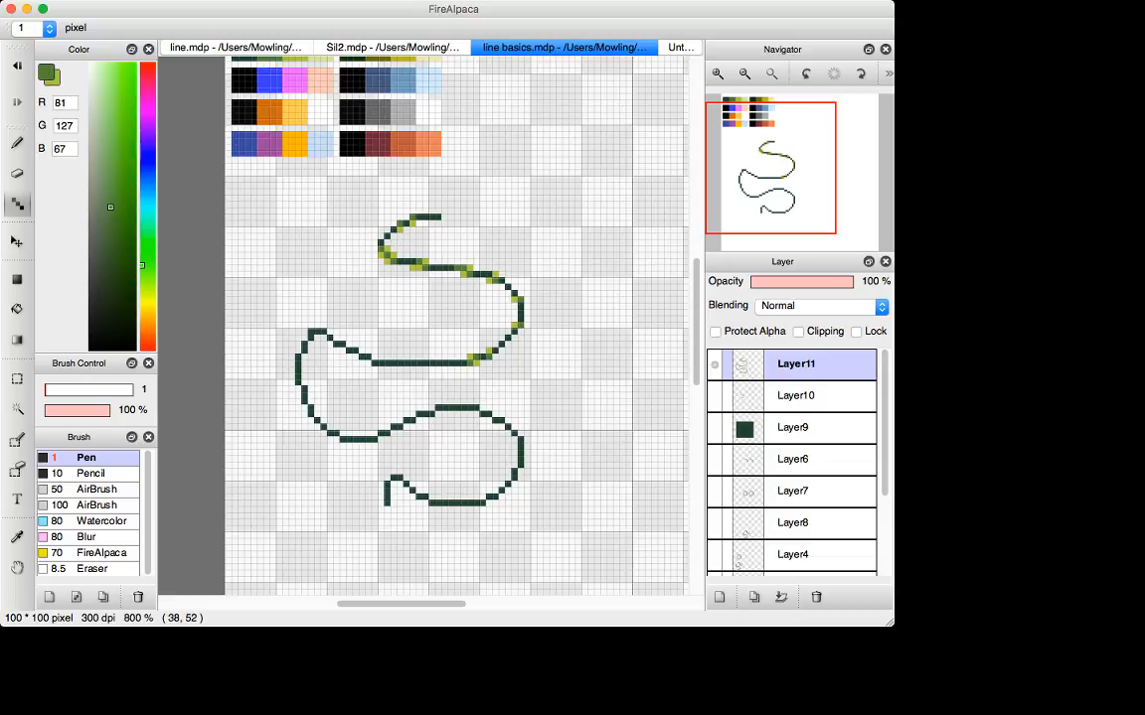
key(x)
Compare the curve's anti-aliased upper part with its untouched lower part, with the whole canvas in view and at 1200% zoom.
key(super+minus)
key(super+minus)
key(super+minus)
key(super+minus)
key(super+minus)
key(super+minus)
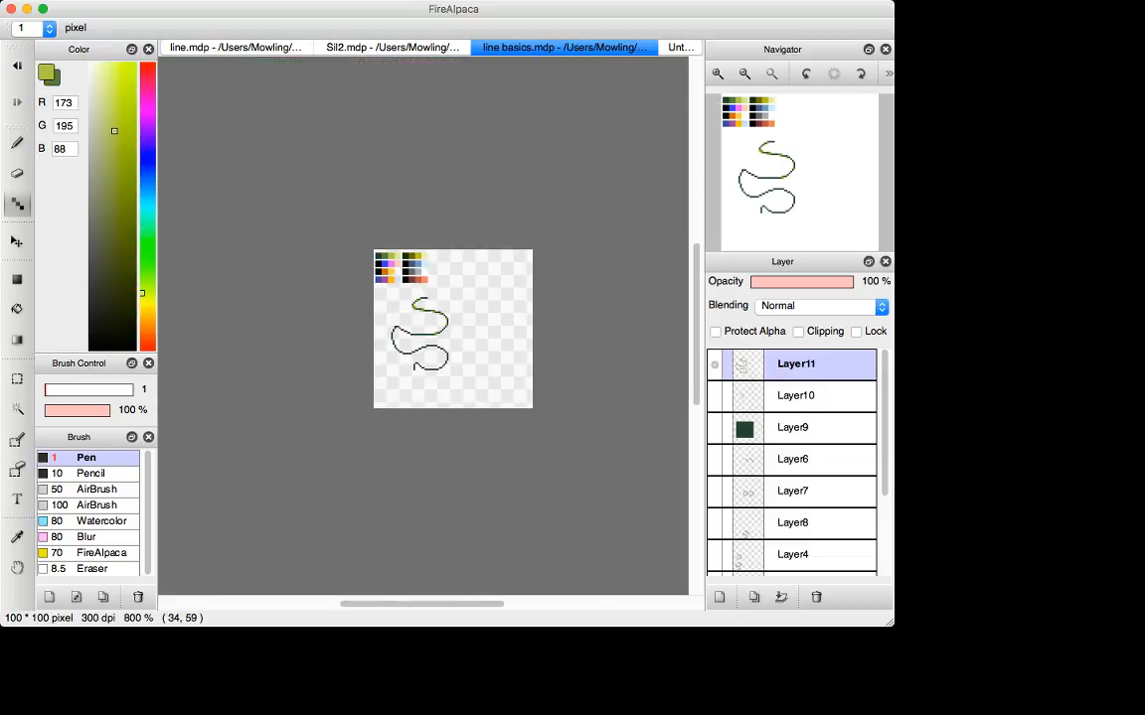
key(super+plus)
key(super+plus)
key(super+plus)
key(super+plus)
key(super+plus)
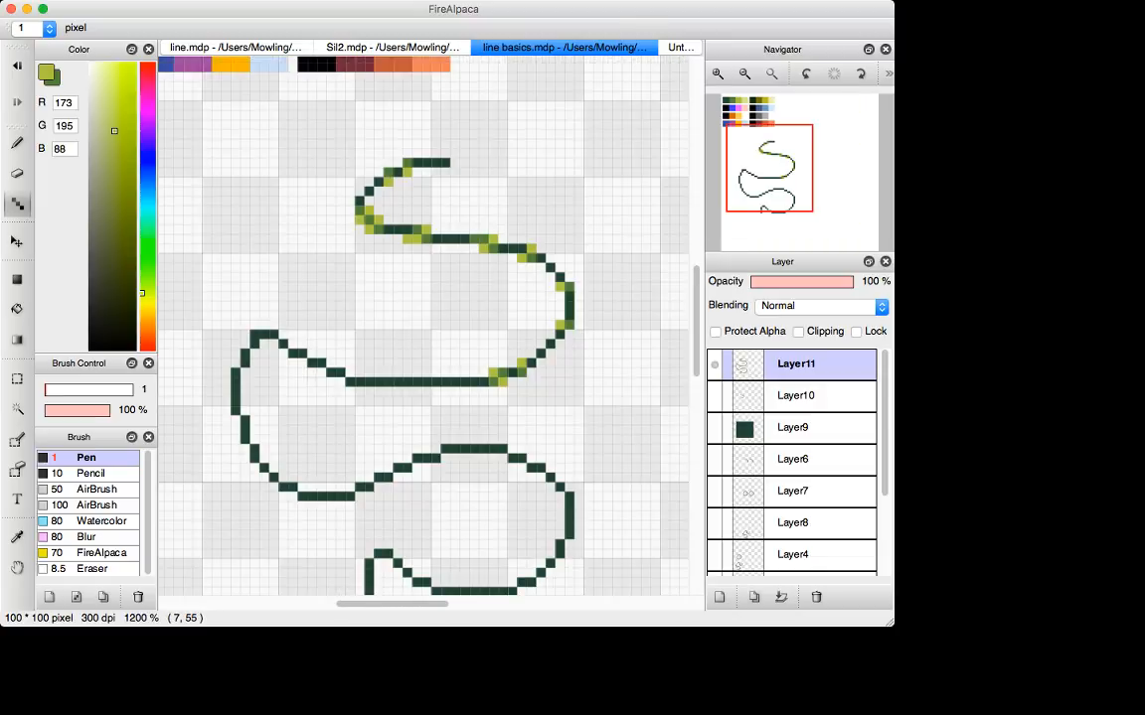